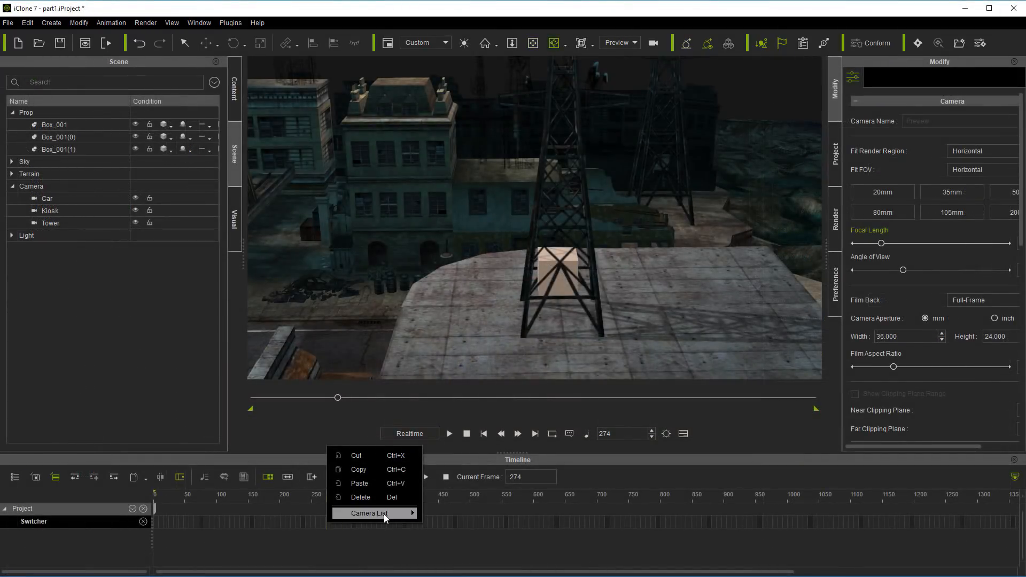
Step: Set the Switcher track's camera to Car at frame 274
mouse_move(384, 514)
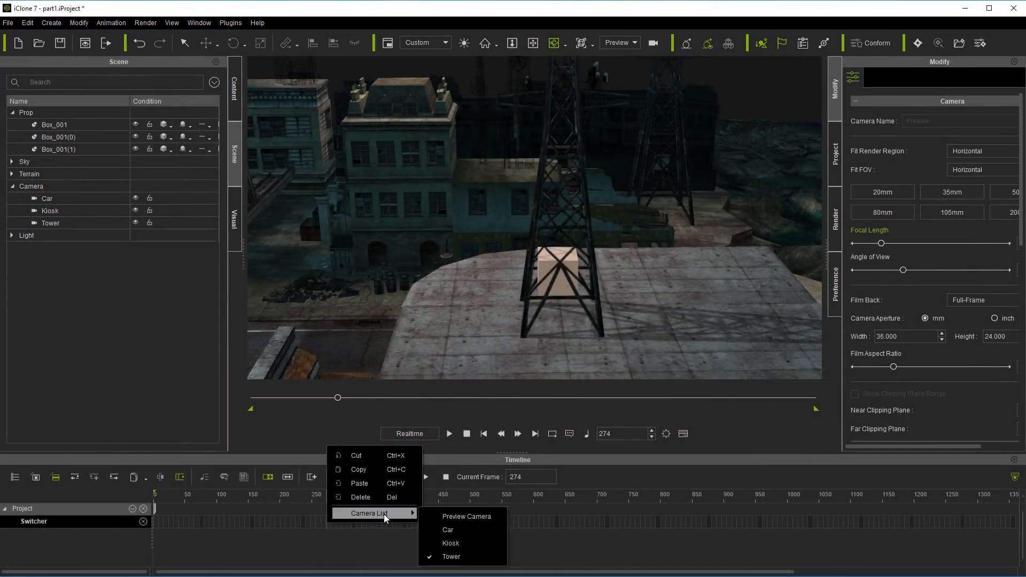
click(439, 528)
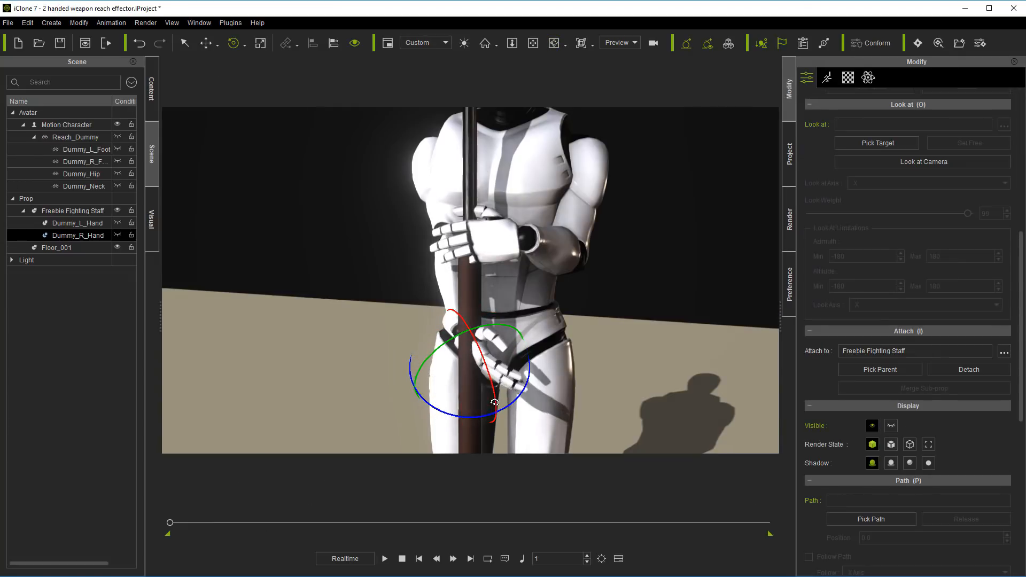
Step: Rotate Dummy_R_Hand so the character's lower hand turns around the fighting staff, and shift it slightly along the X axis
drag(495, 403, 516, 373)
key(w)
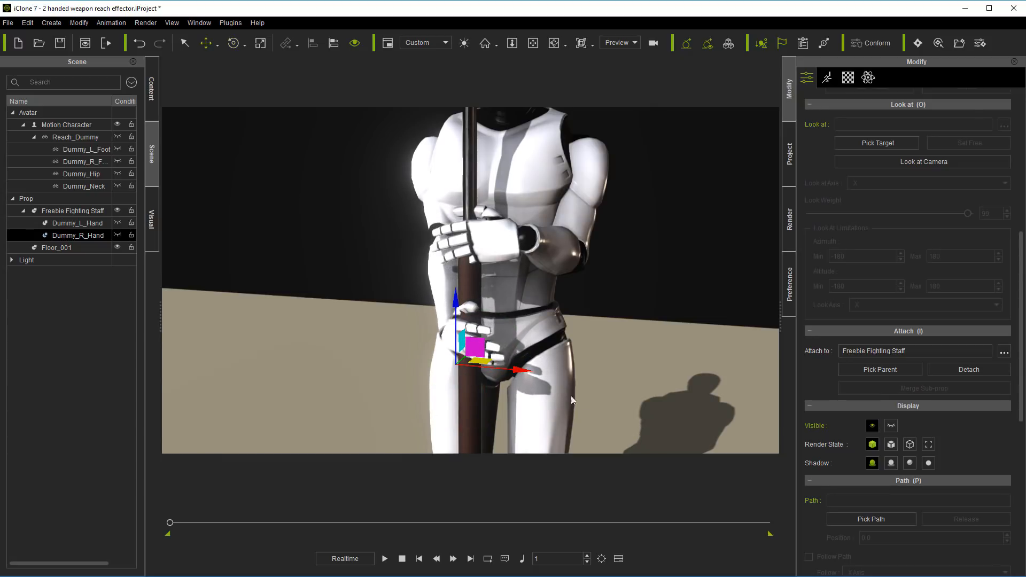
drag(521, 371, 520, 371)
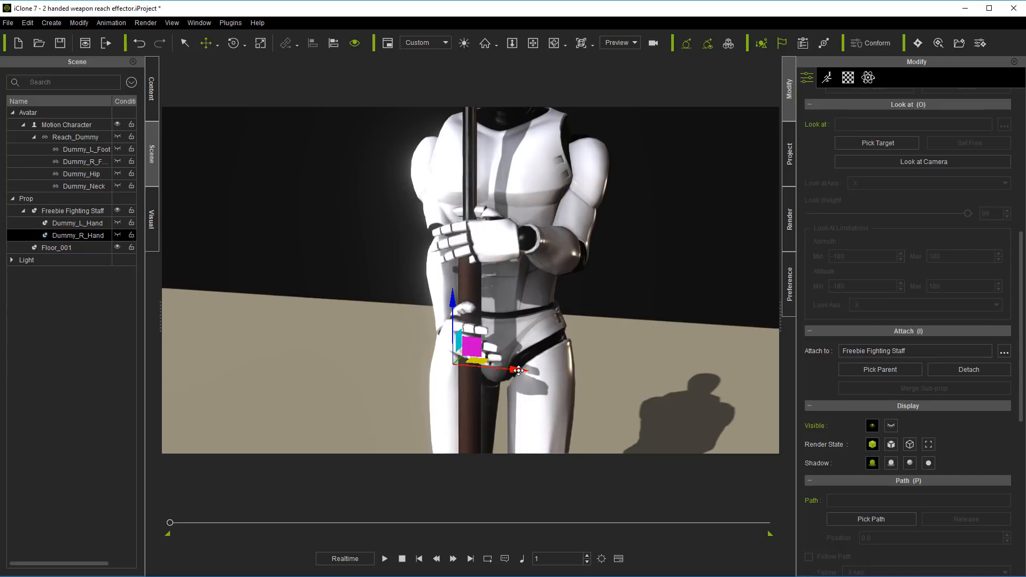
key(e)
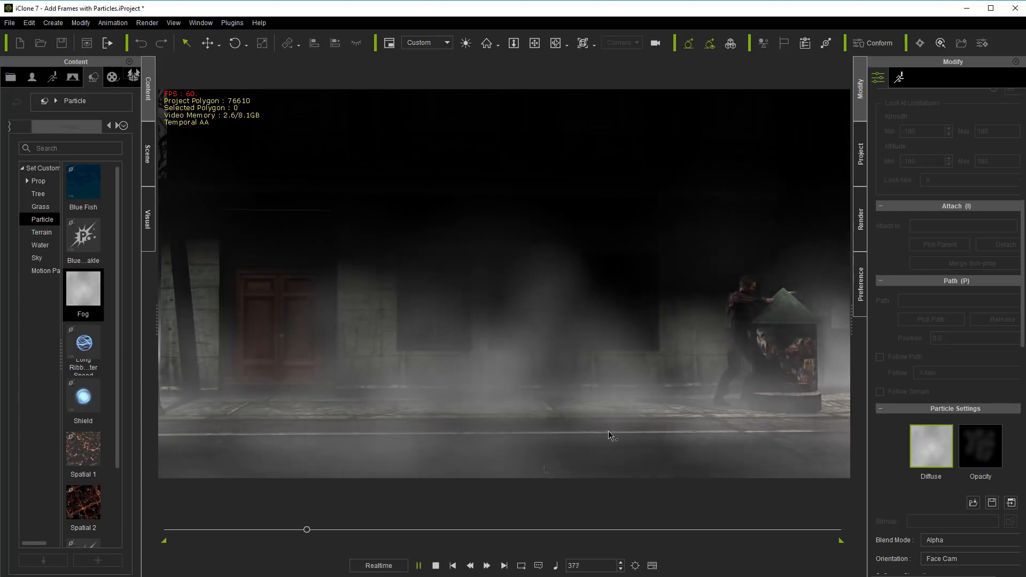
Step: Play back the foggy street scene and stop to review how the fog builds up
click(436, 567)
click(419, 566)
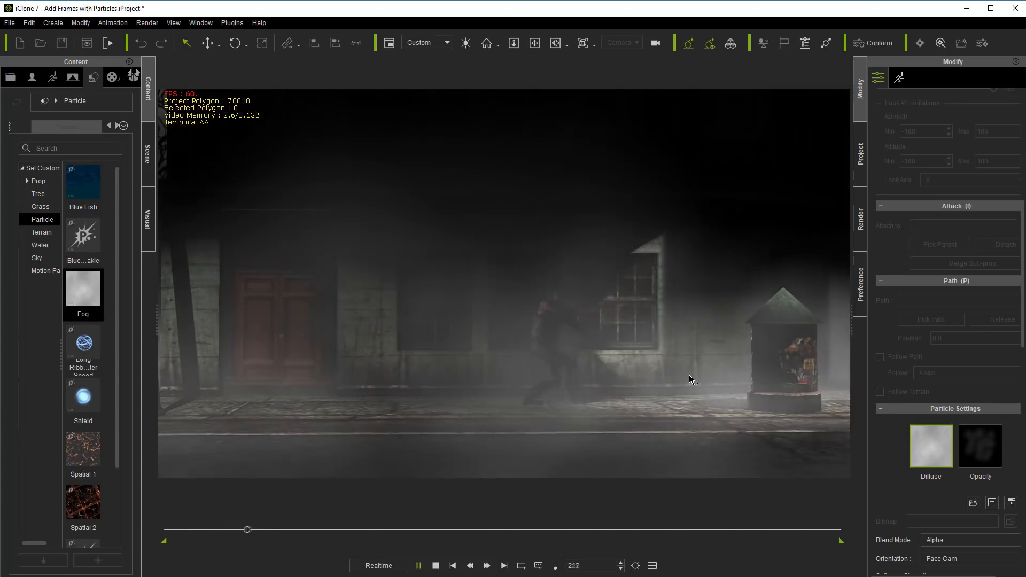
click(436, 565)
click(652, 565)
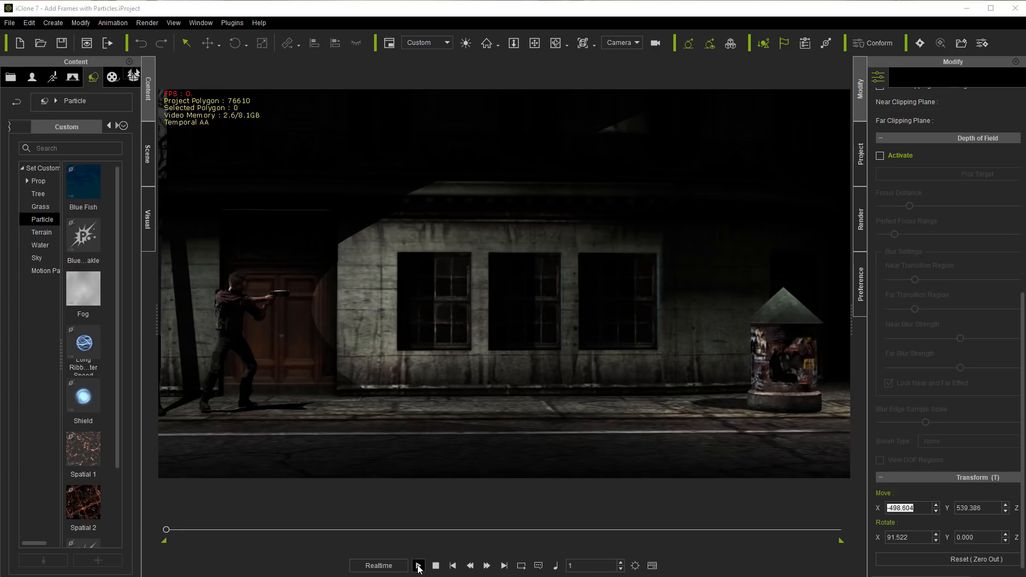
Step: Preview the street animation without fog, and add the custom Fog particle to the scene in front of the building
click(419, 565)
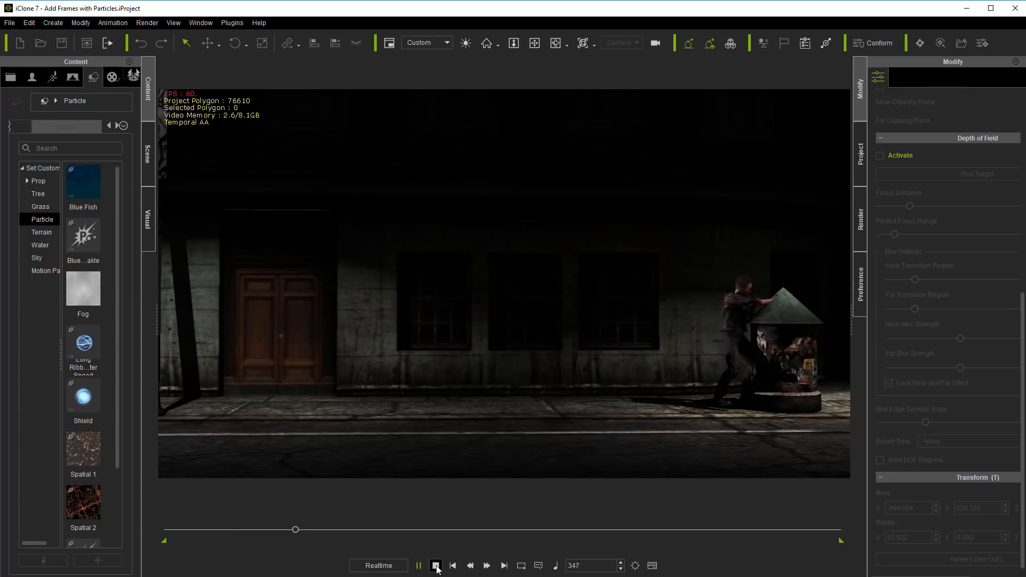
click(436, 565)
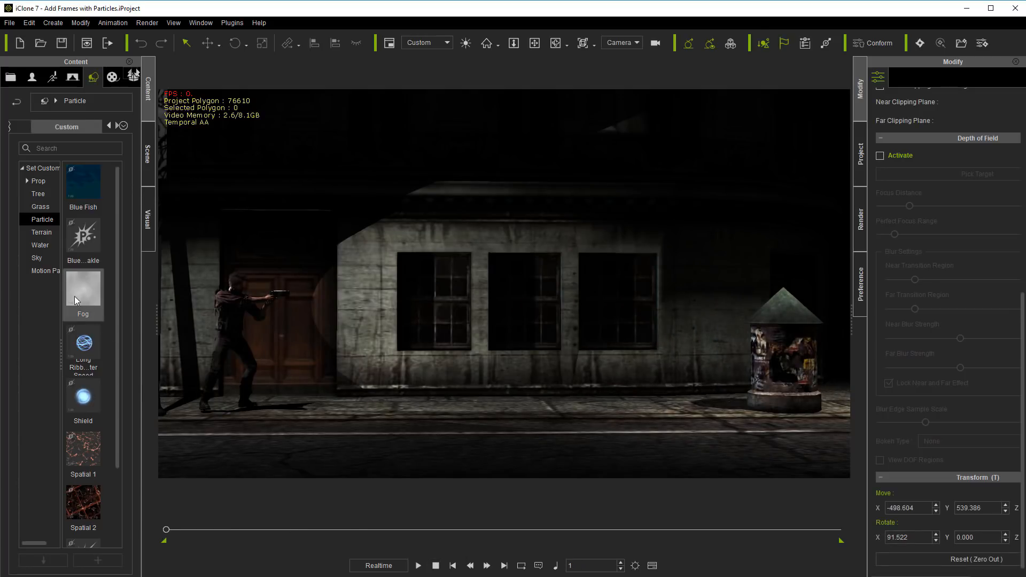
drag(75, 297, 409, 338)
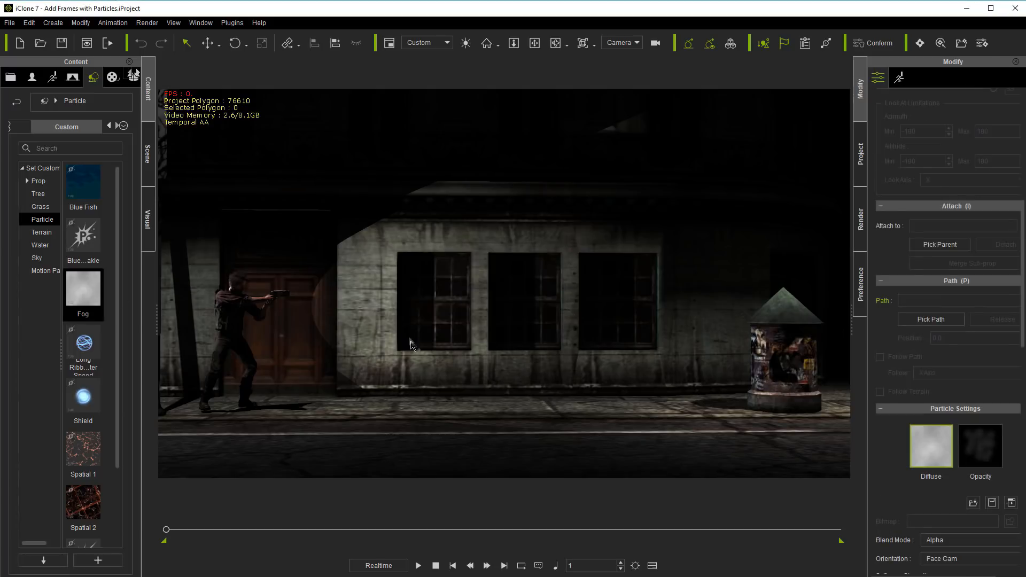
Step: Play the street animation twice with the Fog particle to examine how the fog builds up over time
click(419, 566)
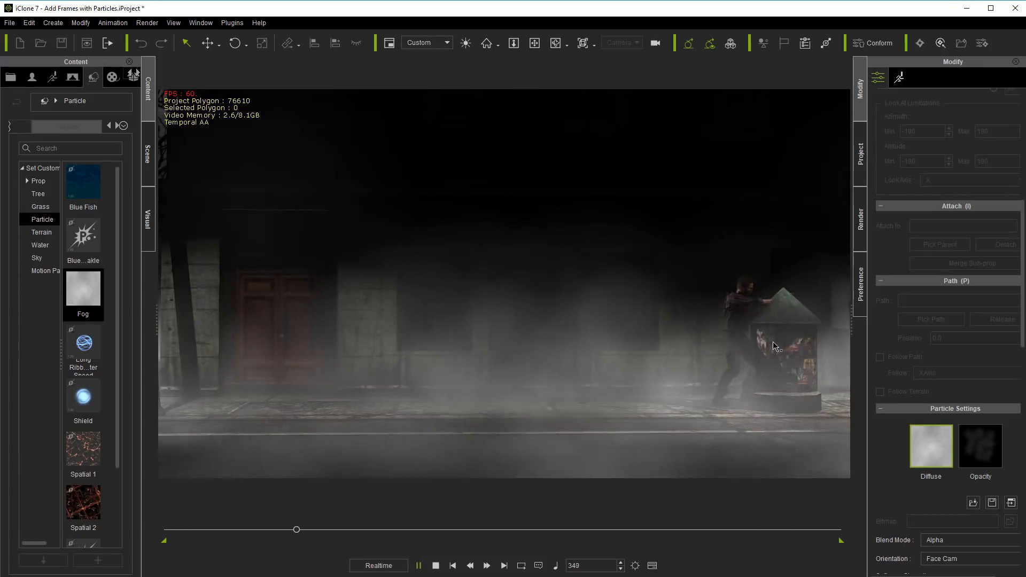
click(436, 566)
key(space)
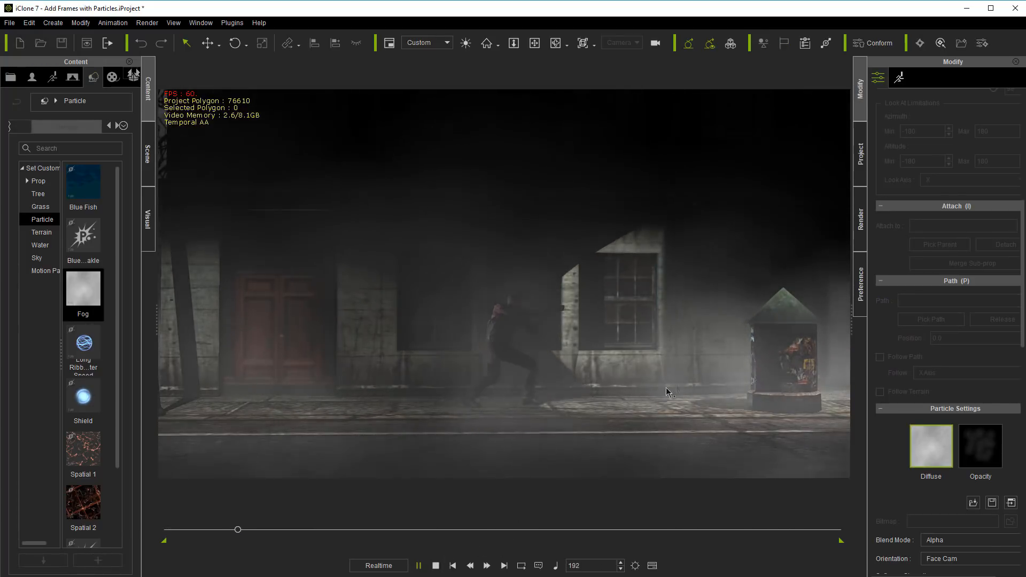
click(435, 566)
Step: Show the timeline and insert 200 frames at frame 1 of the project
click(652, 566)
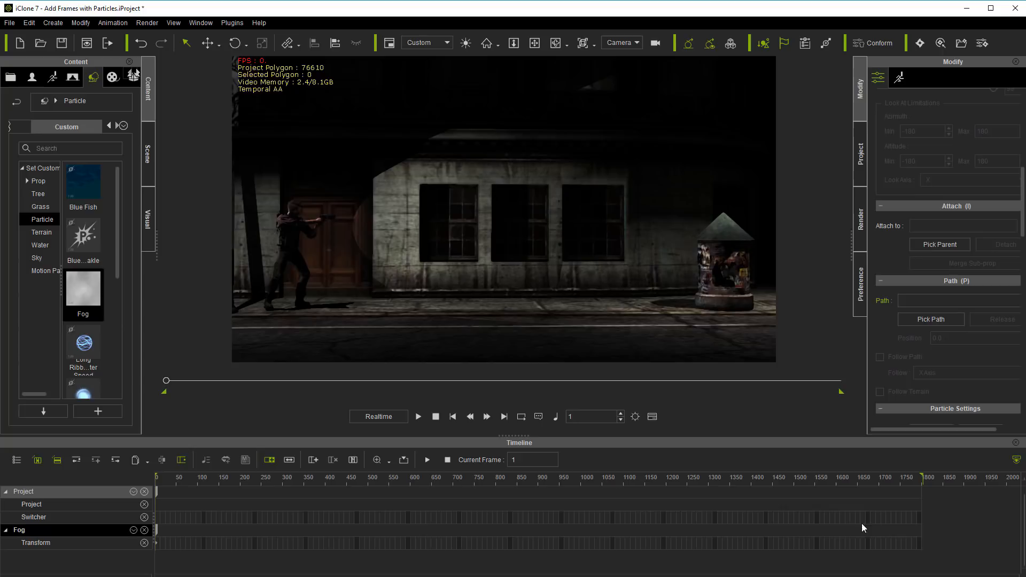
click(314, 461)
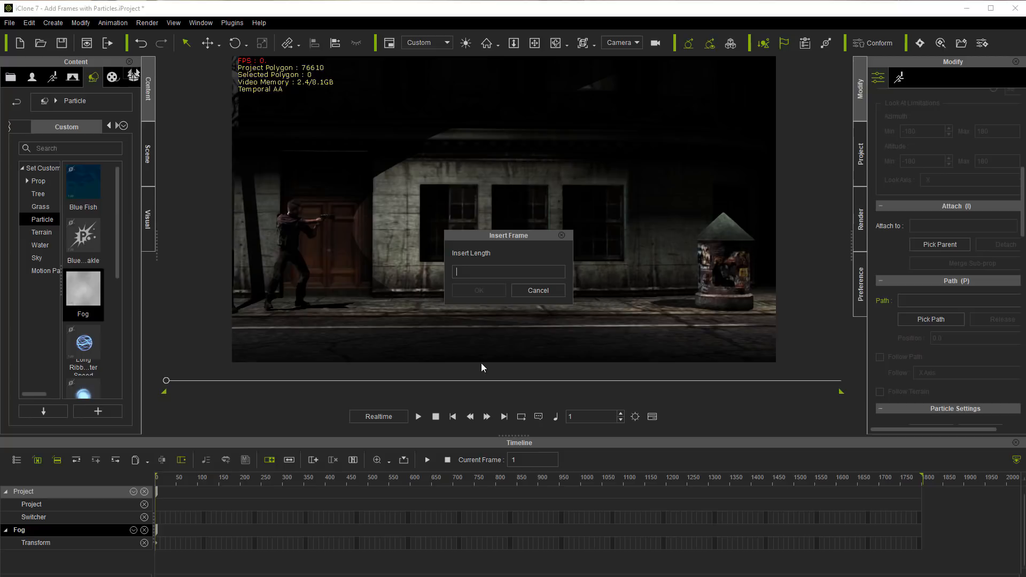
text(200)
click(479, 291)
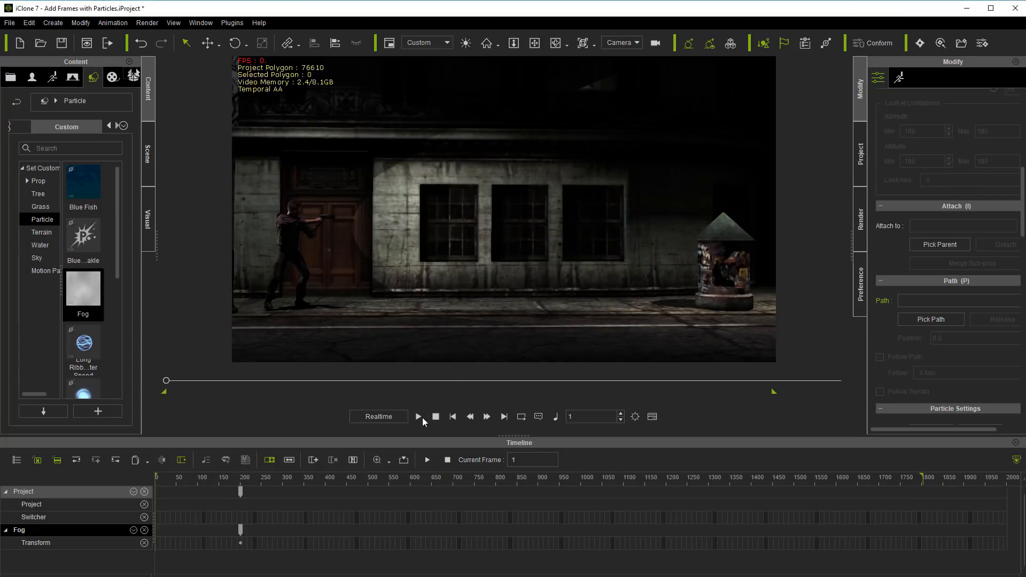
Step: Play and scrub through the first 200 or so frames to check the fog and lighting after the frame insertion
click(420, 417)
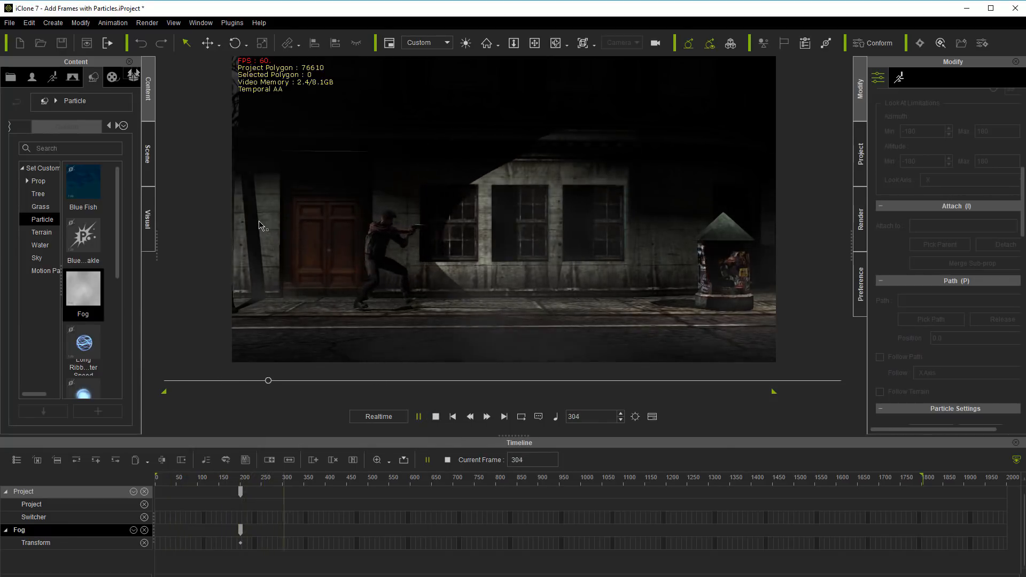
click(436, 417)
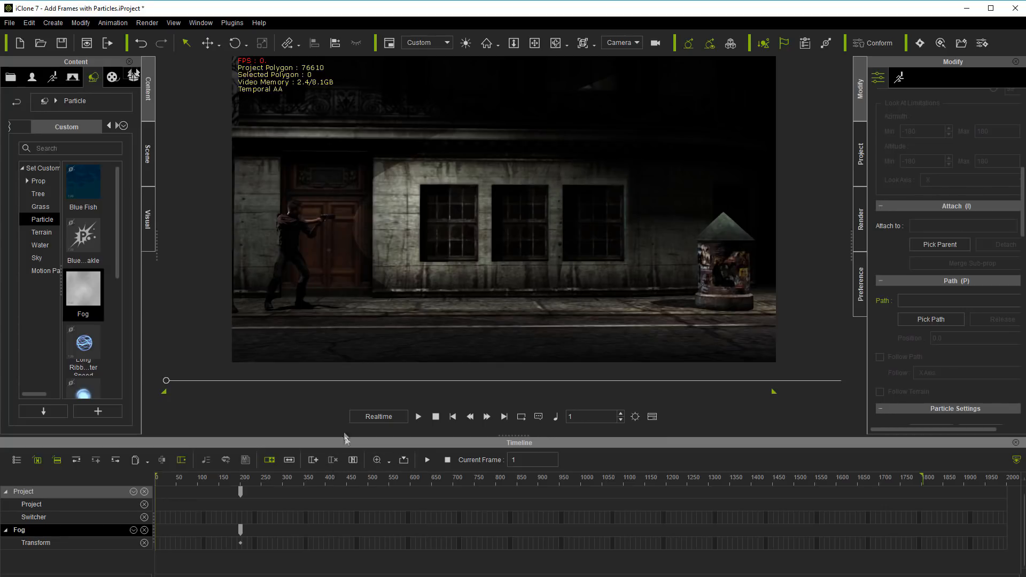
drag(166, 380, 235, 411)
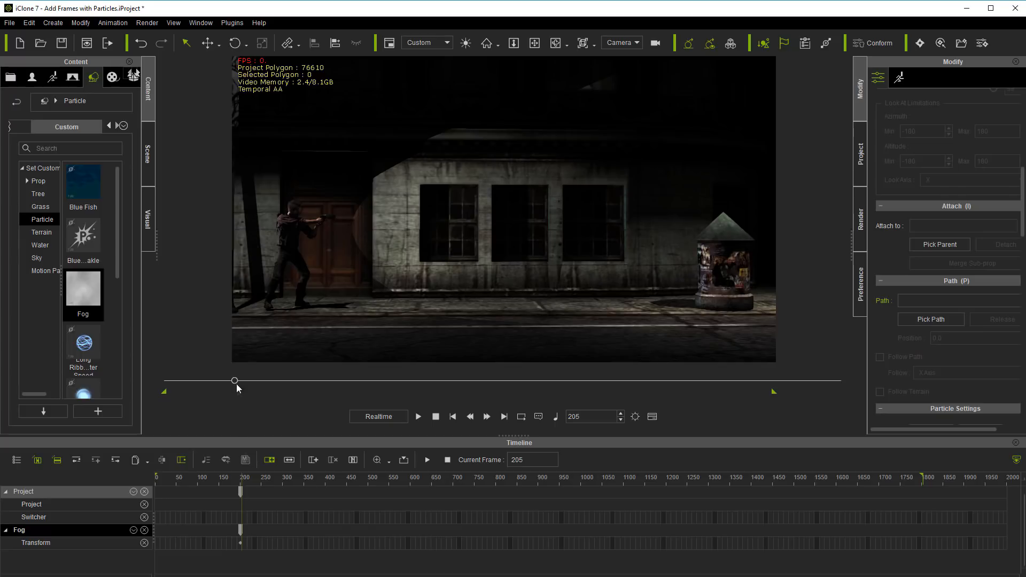
drag(236, 385, 211, 386)
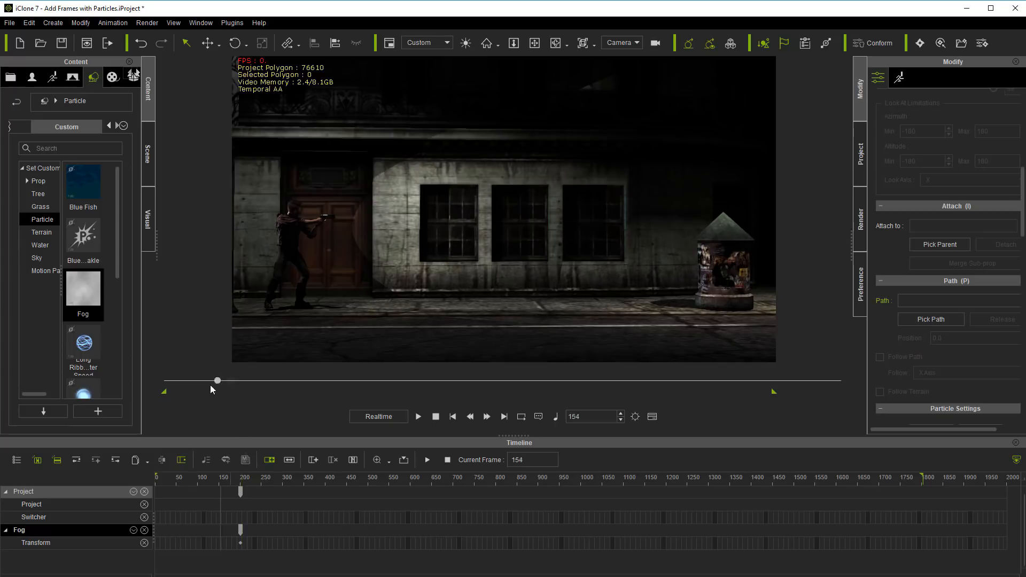
click(419, 417)
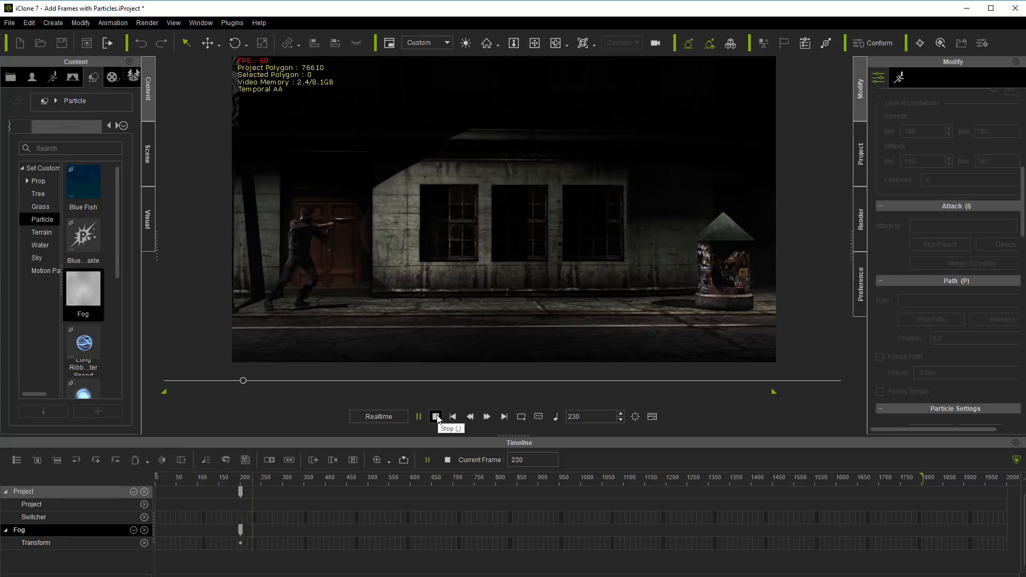
click(436, 417)
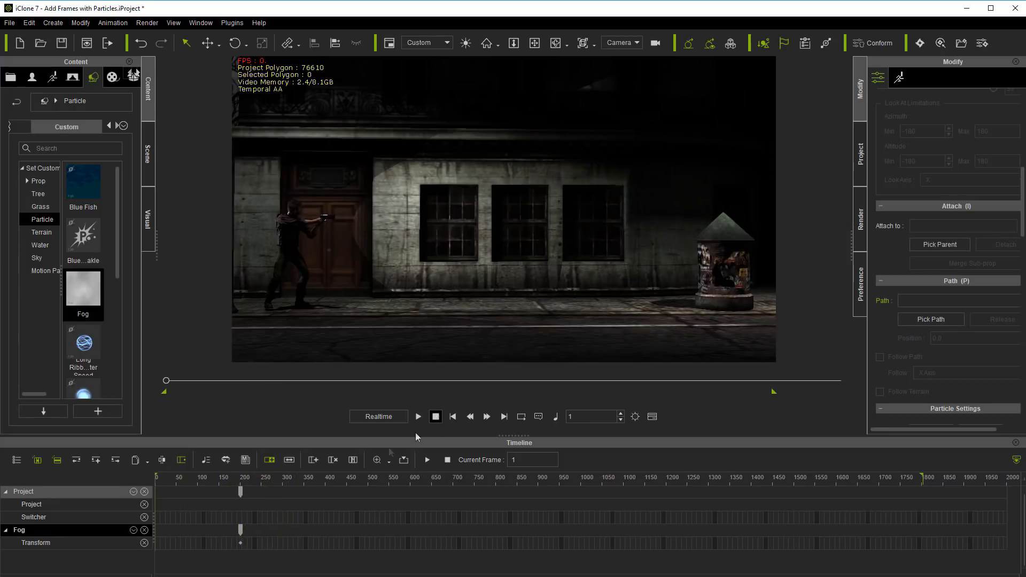
Step: Display the Fog particle's Emit track and move its emit key to the start of the timeline
click(145, 491)
click(137, 492)
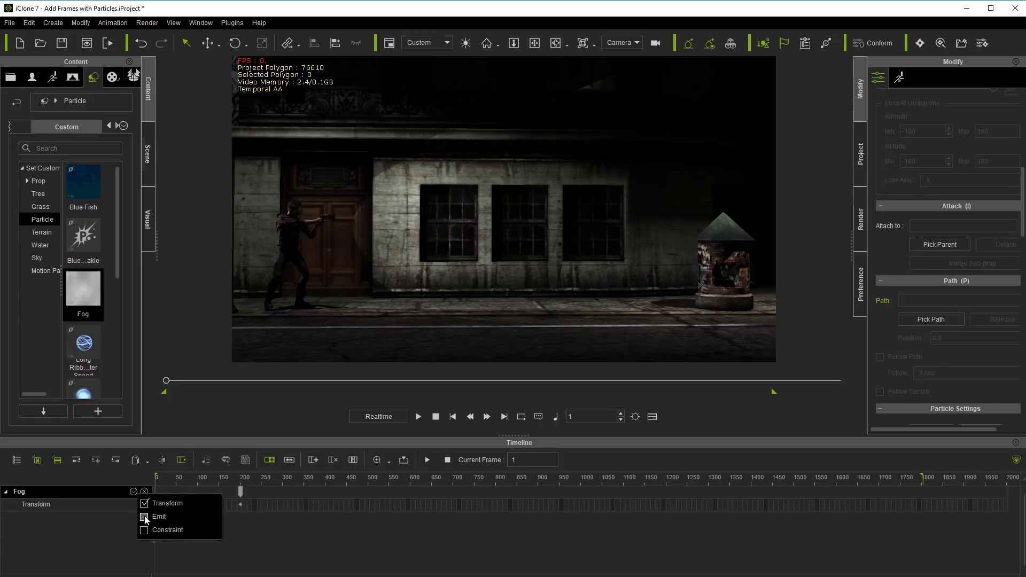
click(144, 517)
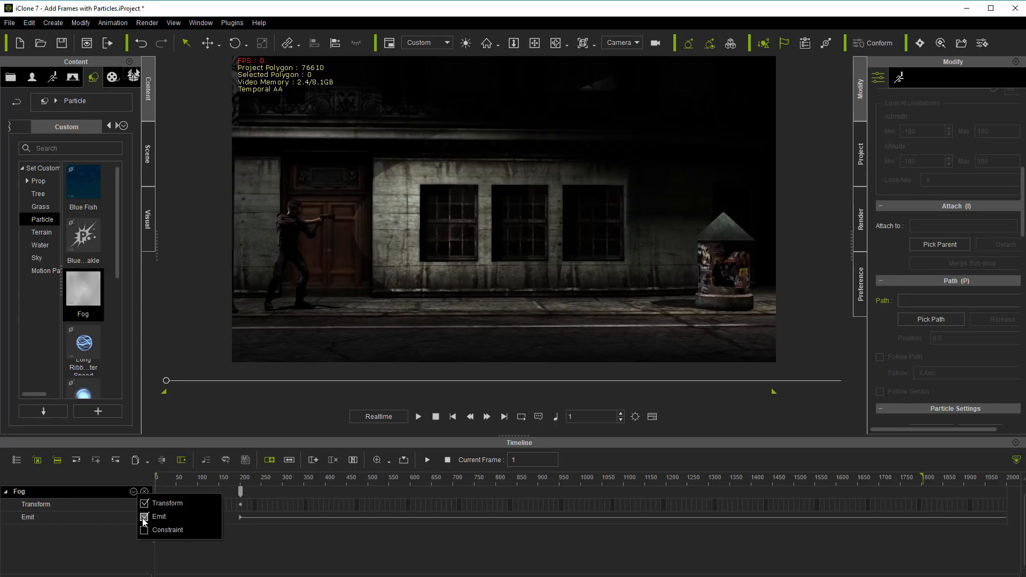
click(261, 443)
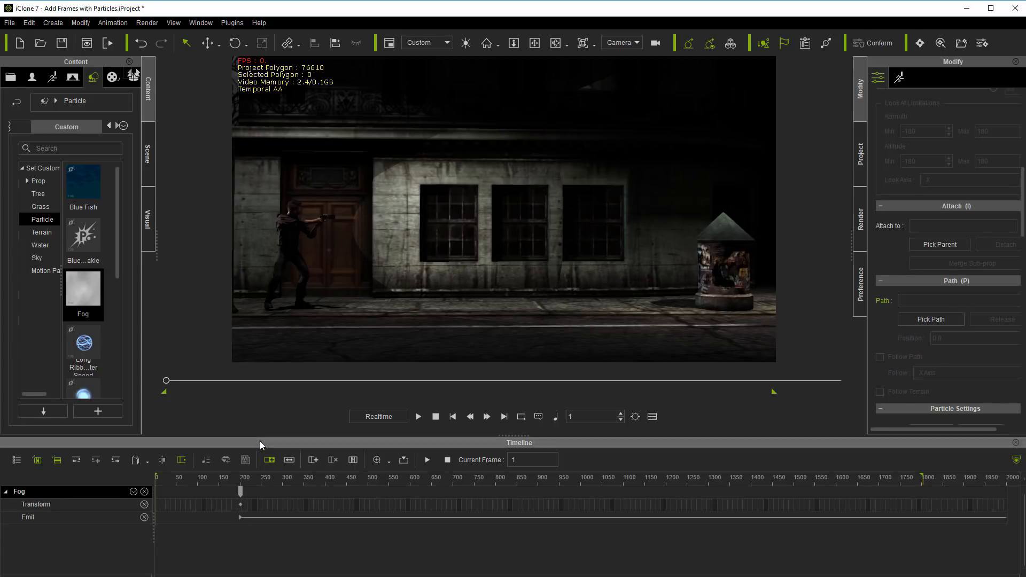
click(240, 516)
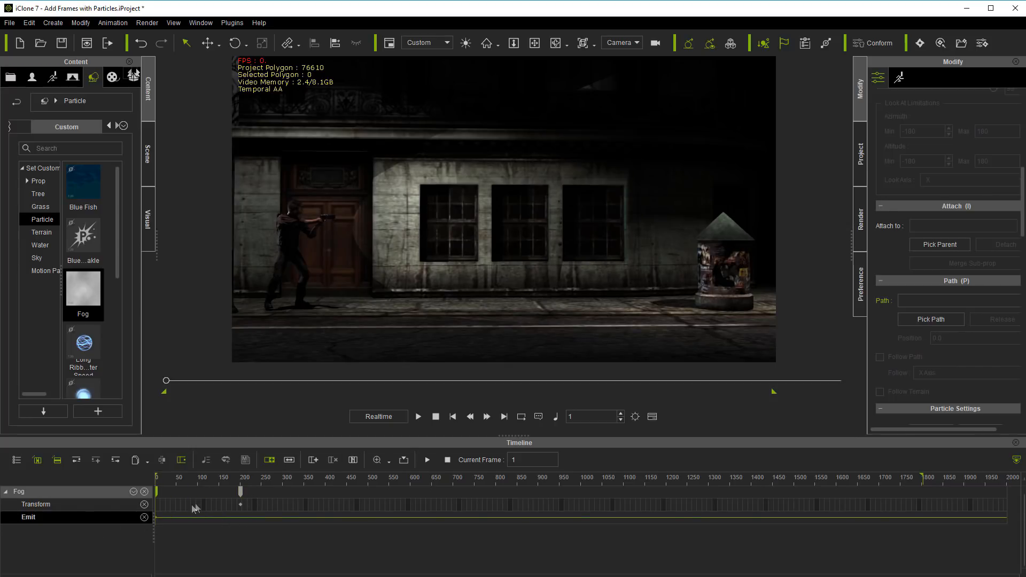
Step: Play and scrub the animation to examine how the fog builds up with emission starting at the first frame
click(419, 417)
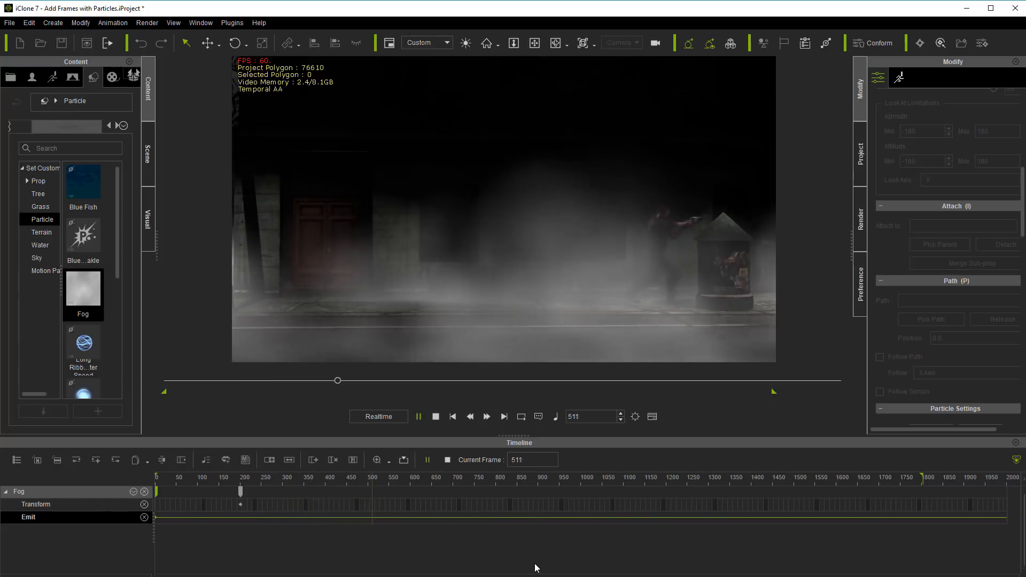
click(436, 417)
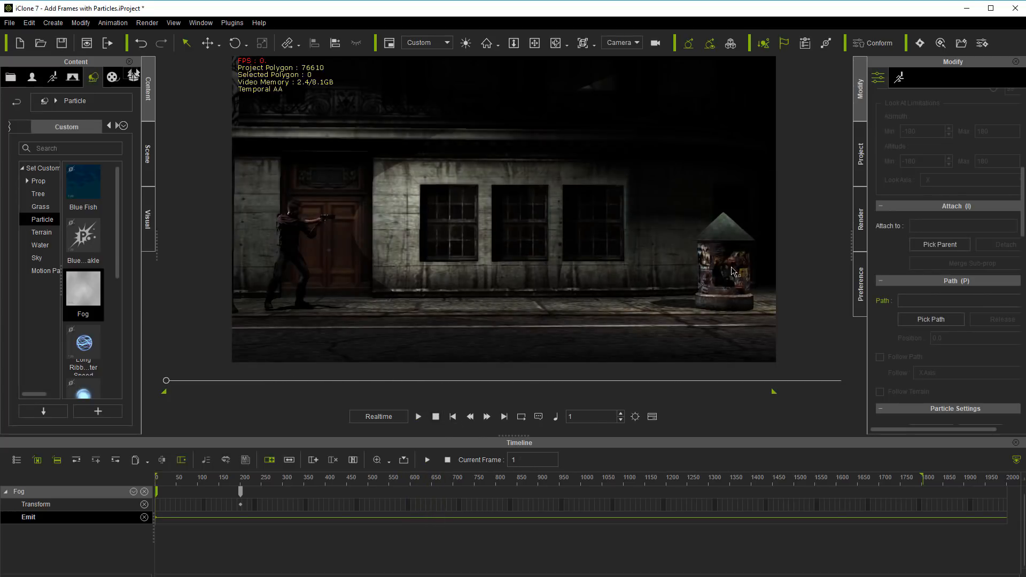
click(415, 381)
drag(415, 381, 348, 385)
click(453, 417)
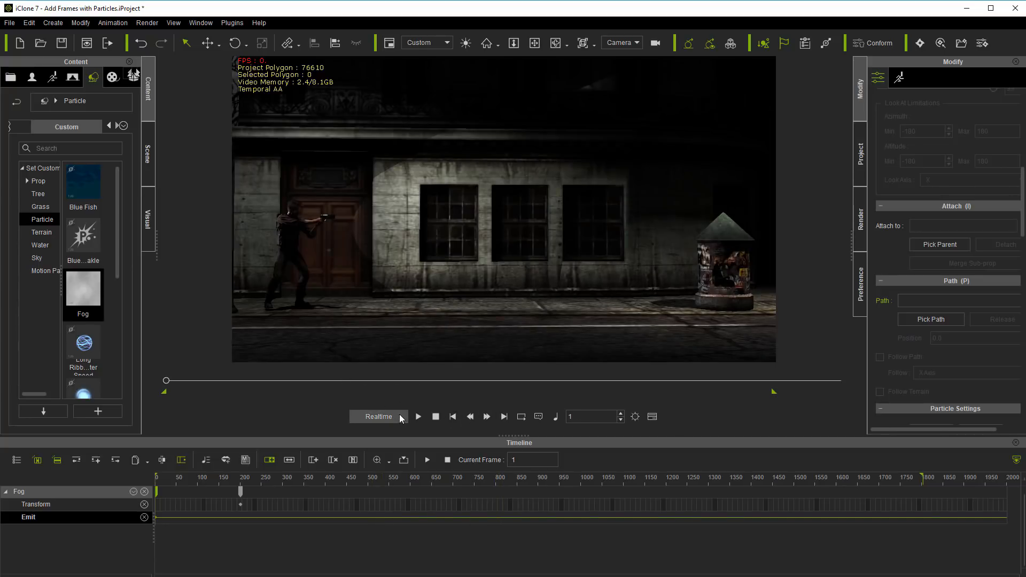
click(419, 417)
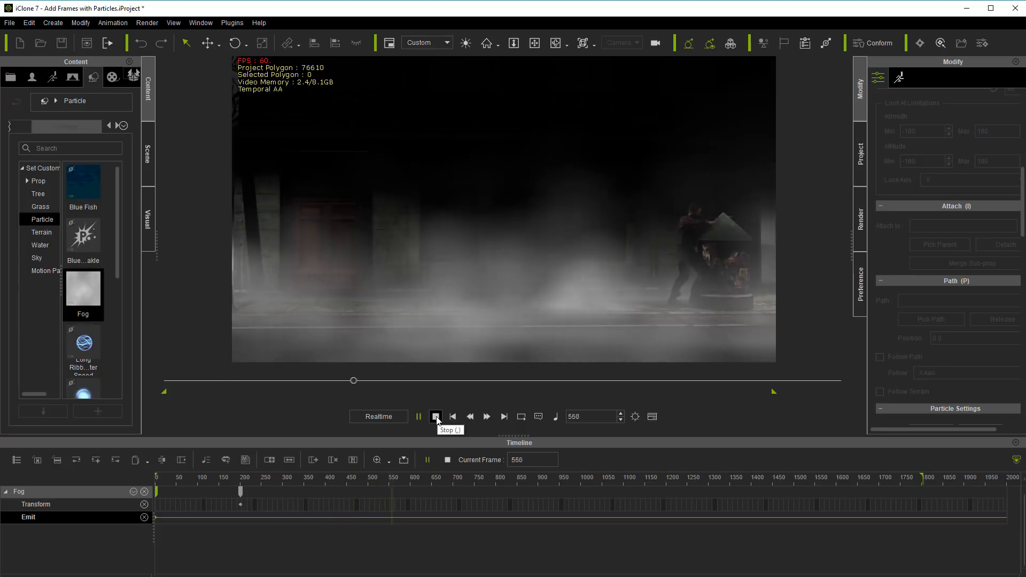
drag(318, 380, 108, 429)
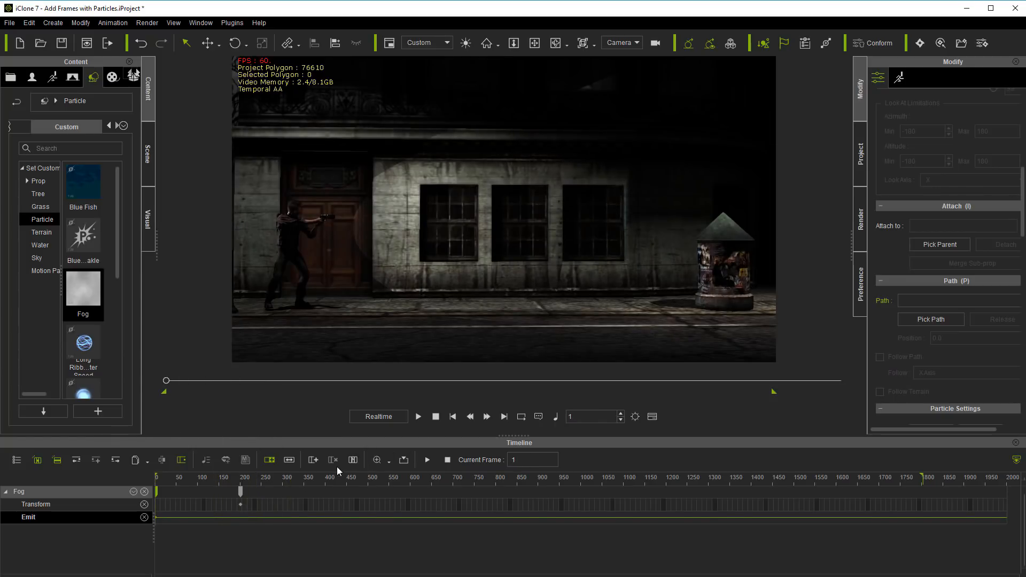
Step: Insert another 200 frames at frame 1 and move the Fog's Emit key back to the timeline start
click(315, 460)
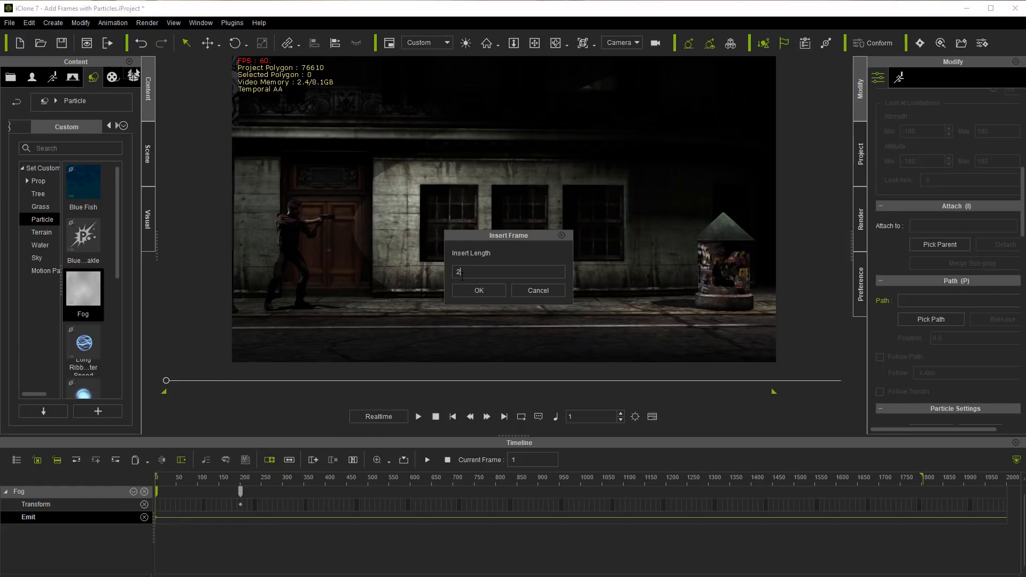
click(456, 289)
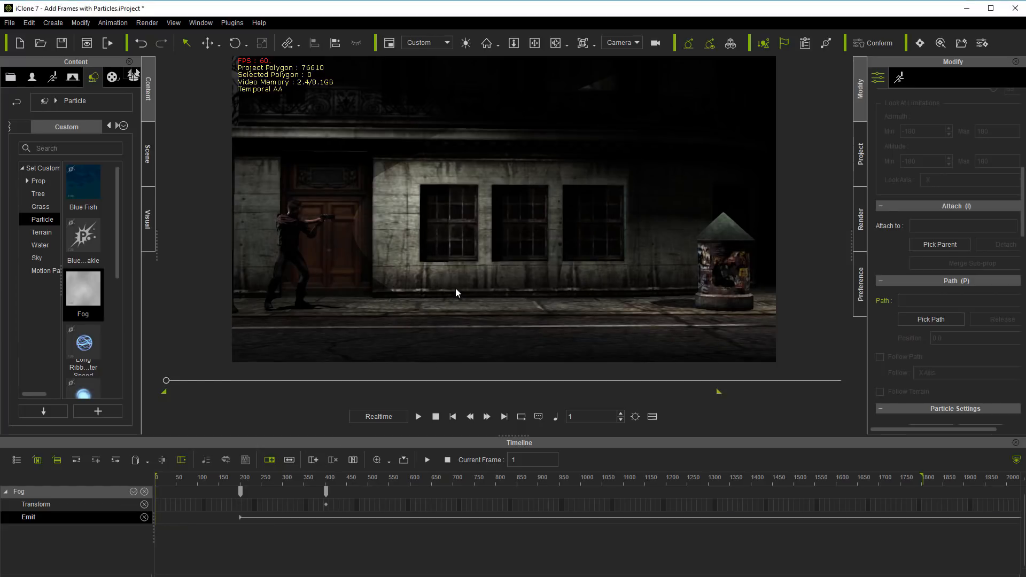
drag(239, 518, 133, 524)
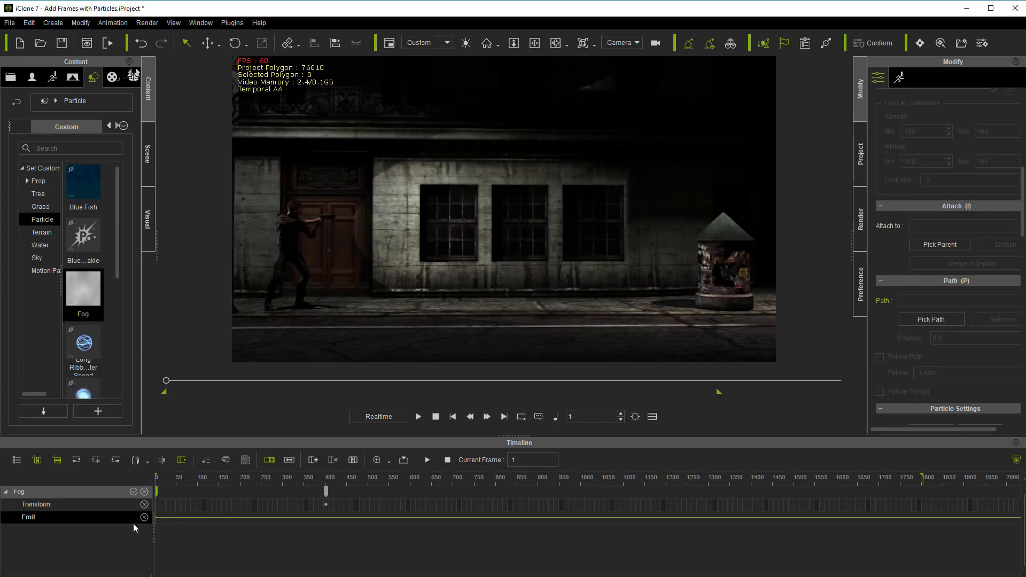
Step: Play back the lengthened animation to check the fog's density once the character starts moving
click(419, 417)
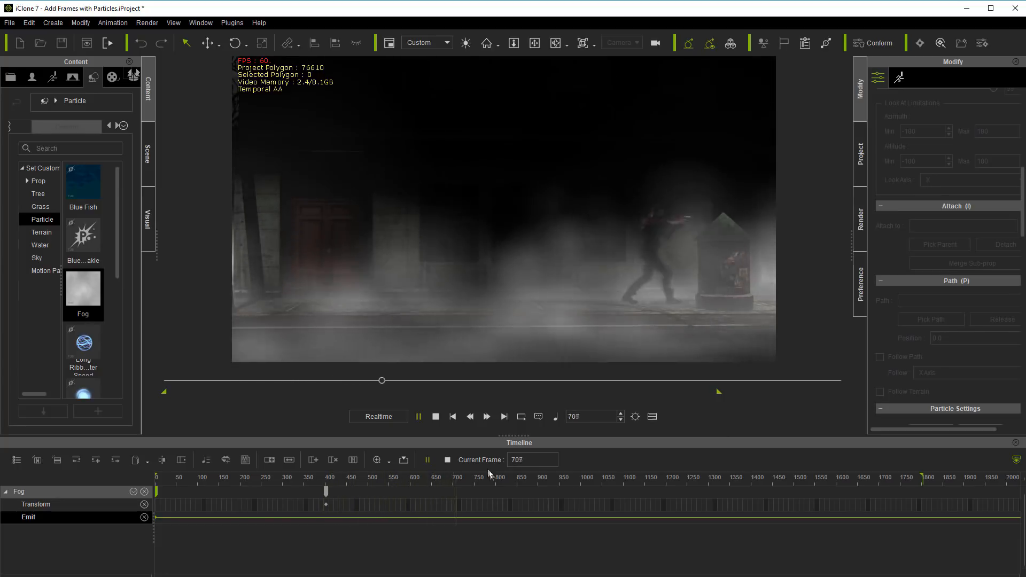
click(436, 417)
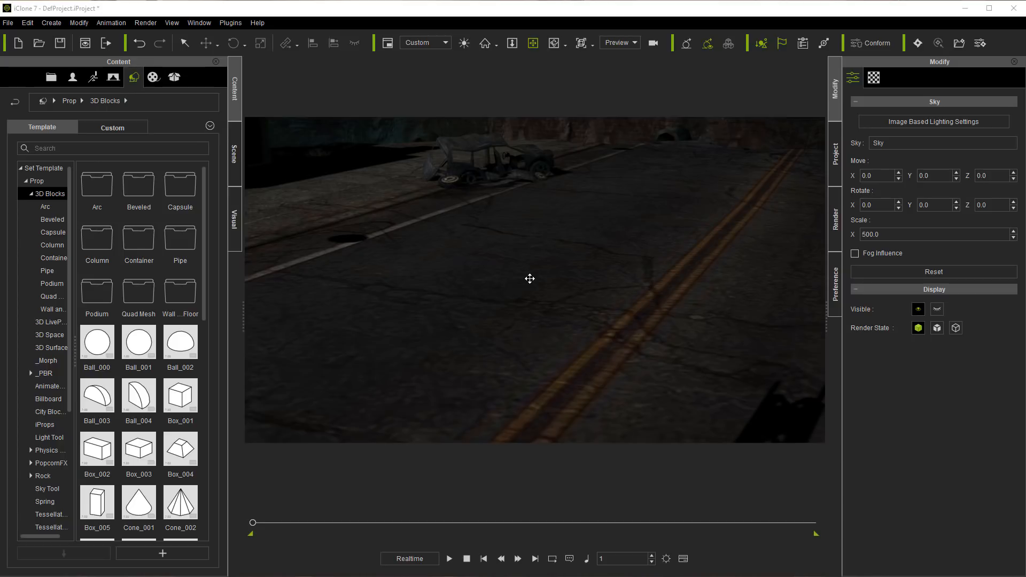
Step: Set the scene's Ambient Light Color to white to brighten the dark street
drag(528, 275, 548, 277)
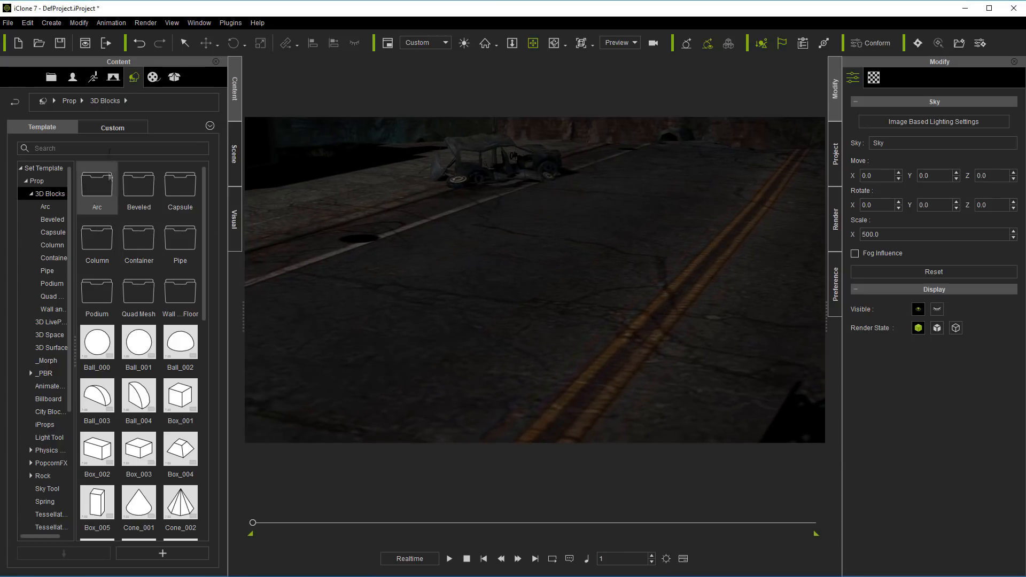
click(235, 219)
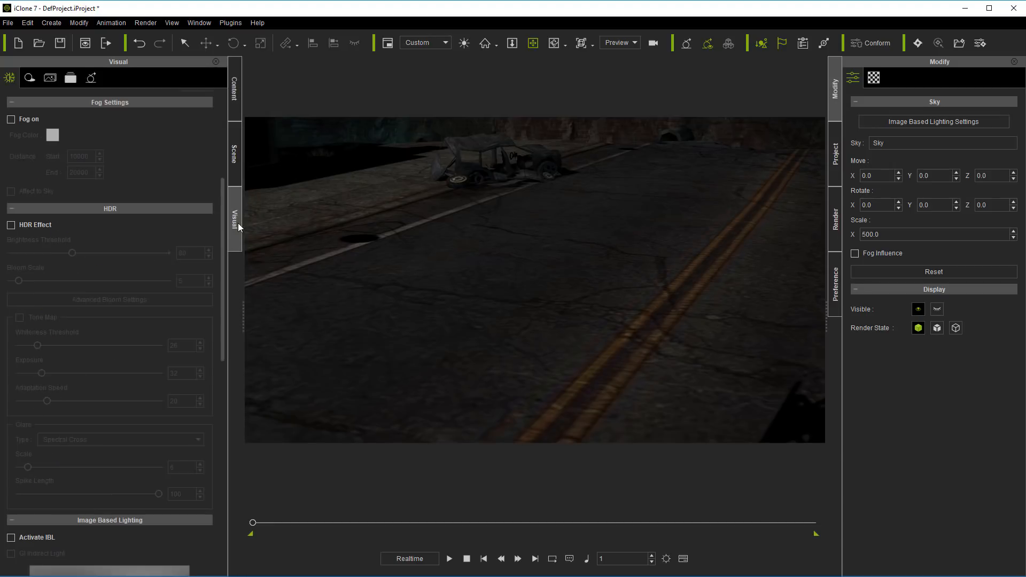
drag(222, 245, 220, 114)
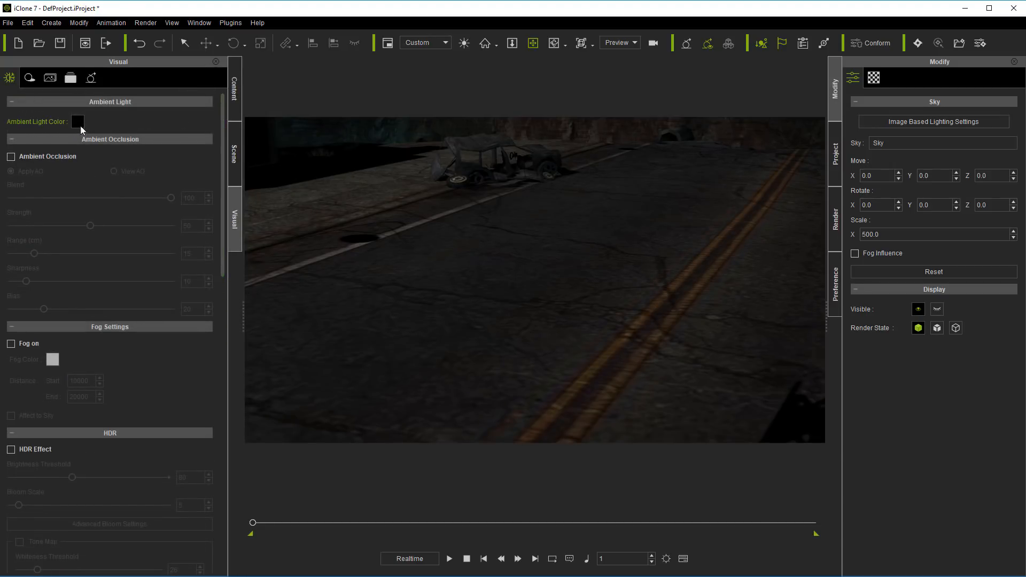
click(79, 124)
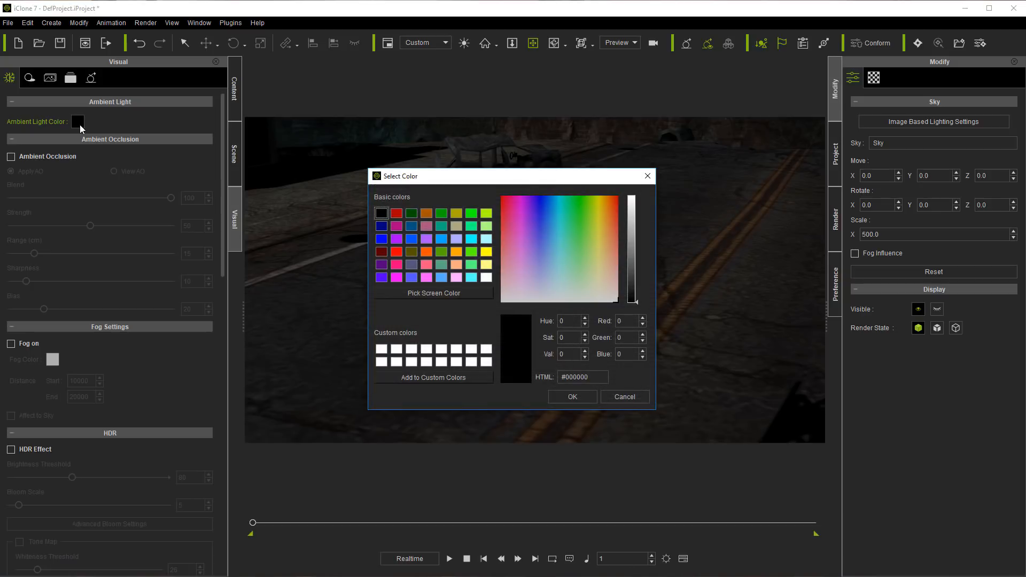
click(488, 278)
click(563, 395)
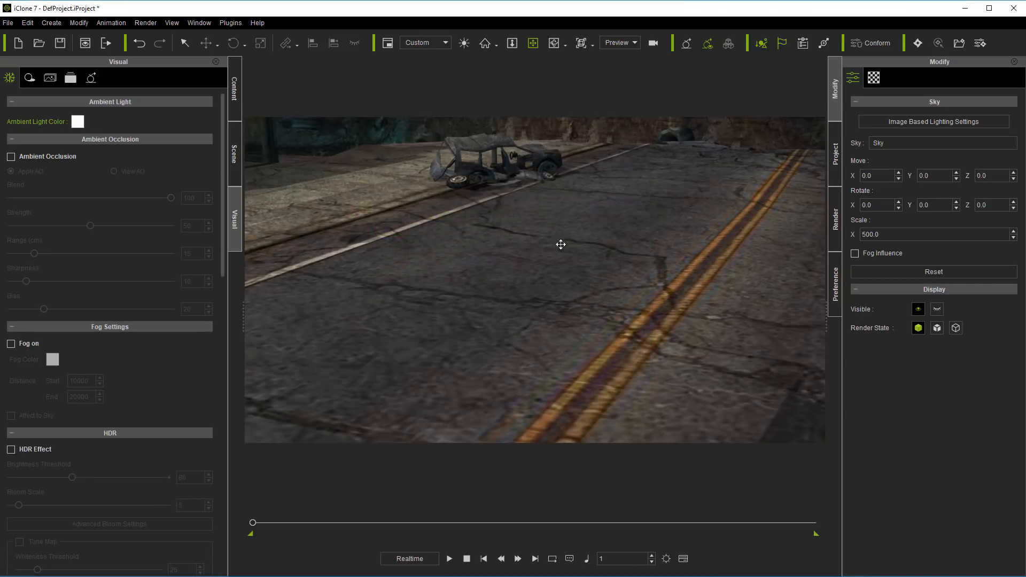
Step: Place a Box_001 block on the street near the wrecked car and set it as a dummy
right_drag(541, 228, 519, 255)
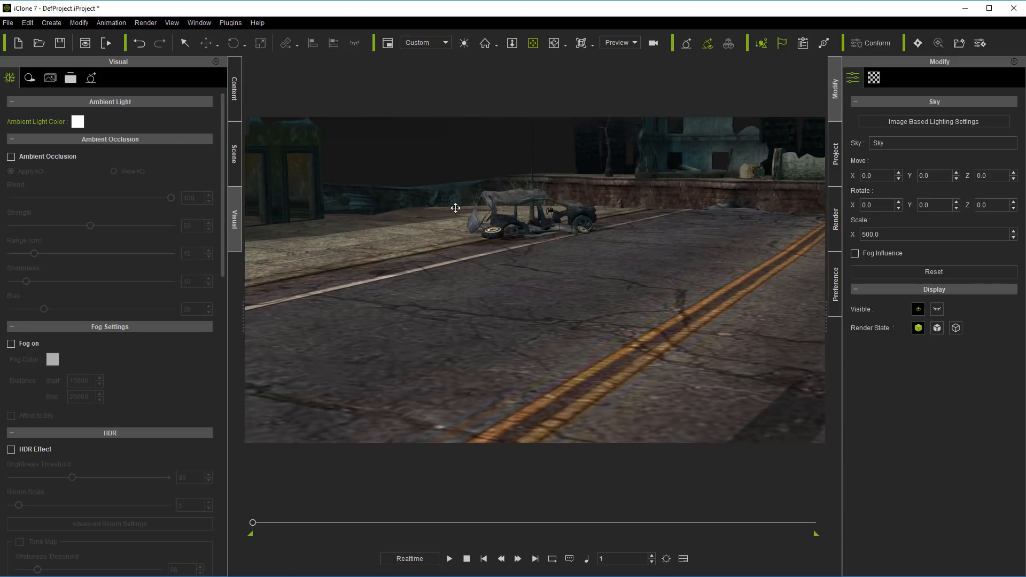
right_drag(473, 308, 508, 316)
right_drag(472, 276, 451, 308)
right_drag(591, 278, 596, 185)
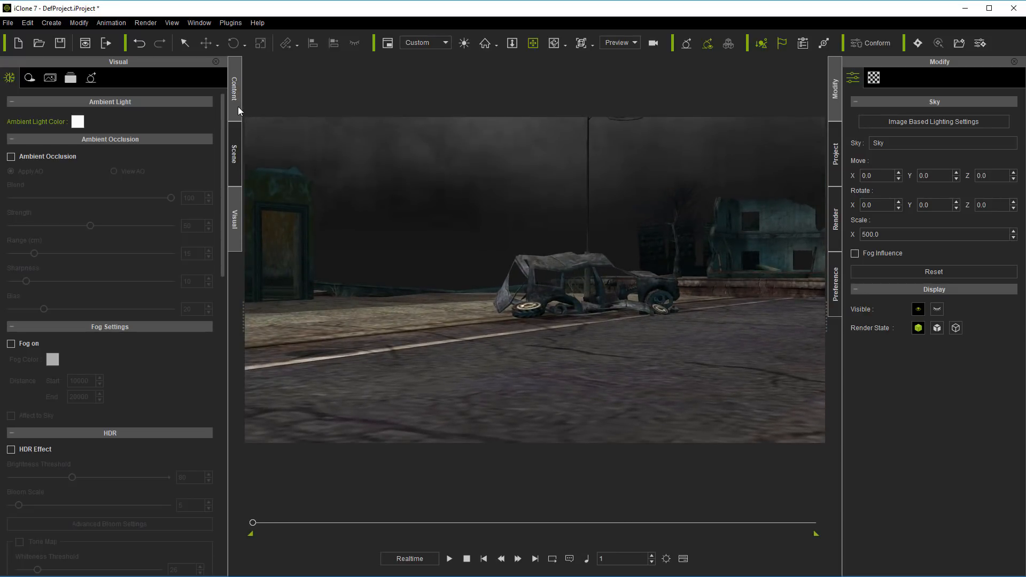
click(237, 107)
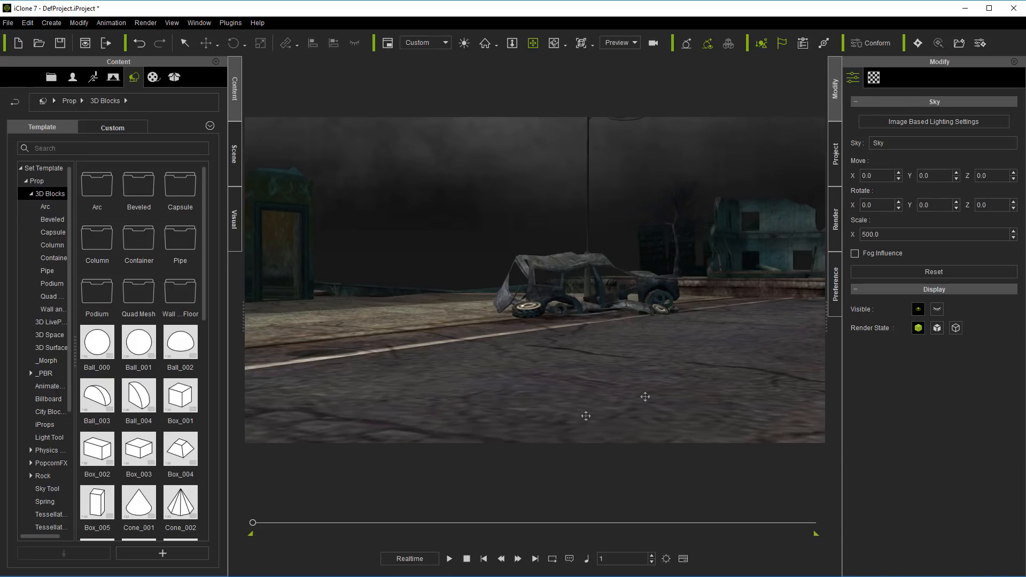
drag(188, 407, 565, 303)
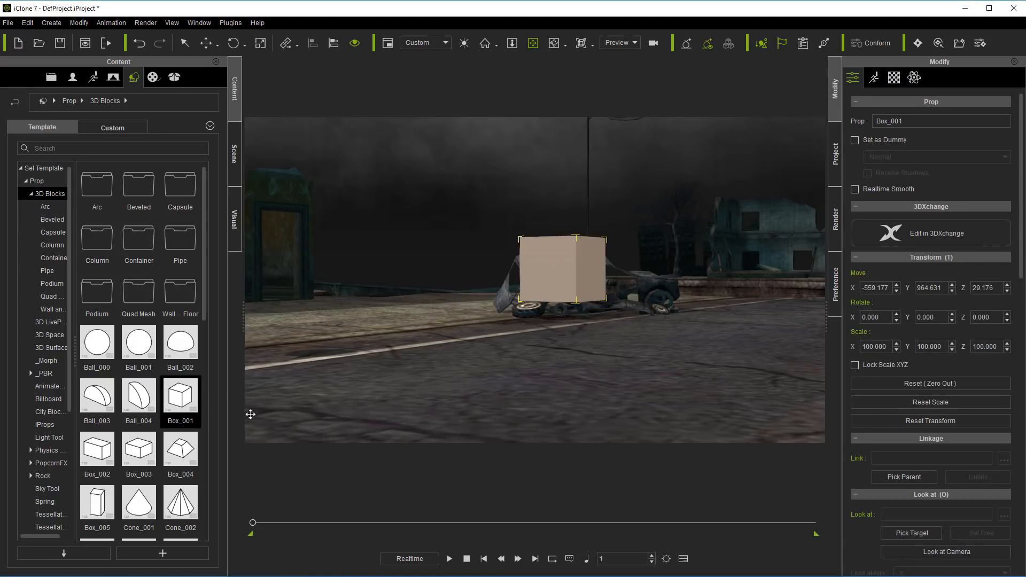
scroll(567, 271, down, 2)
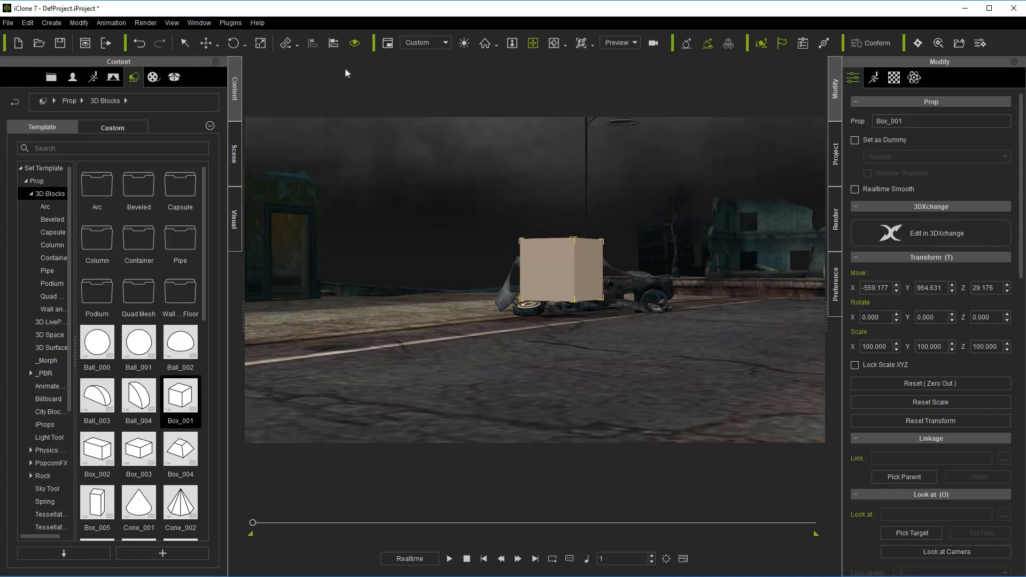
click(856, 140)
key(ctrl+d)
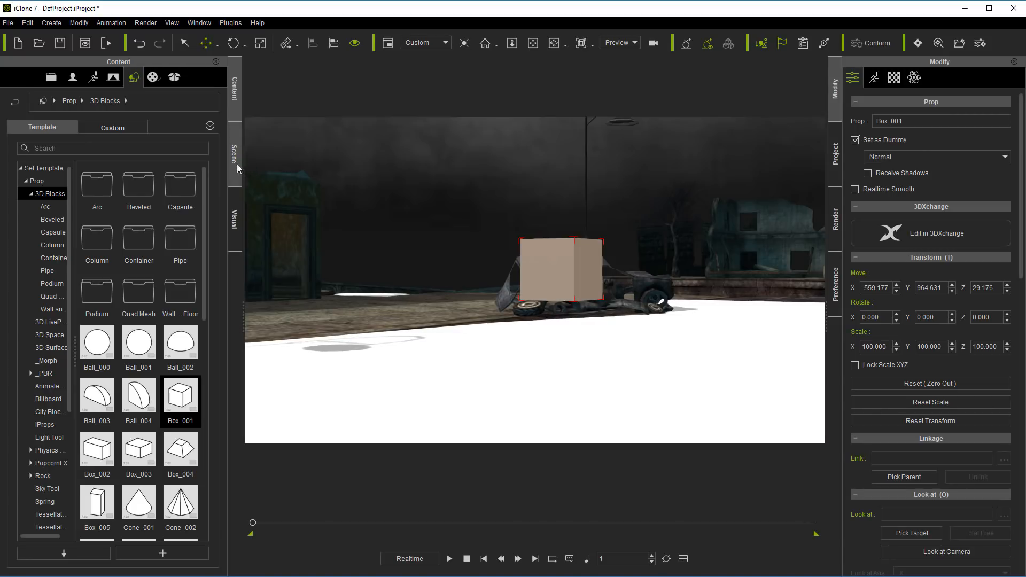
Step: Delete the Shadow Catcher prop from the scene
click(238, 168)
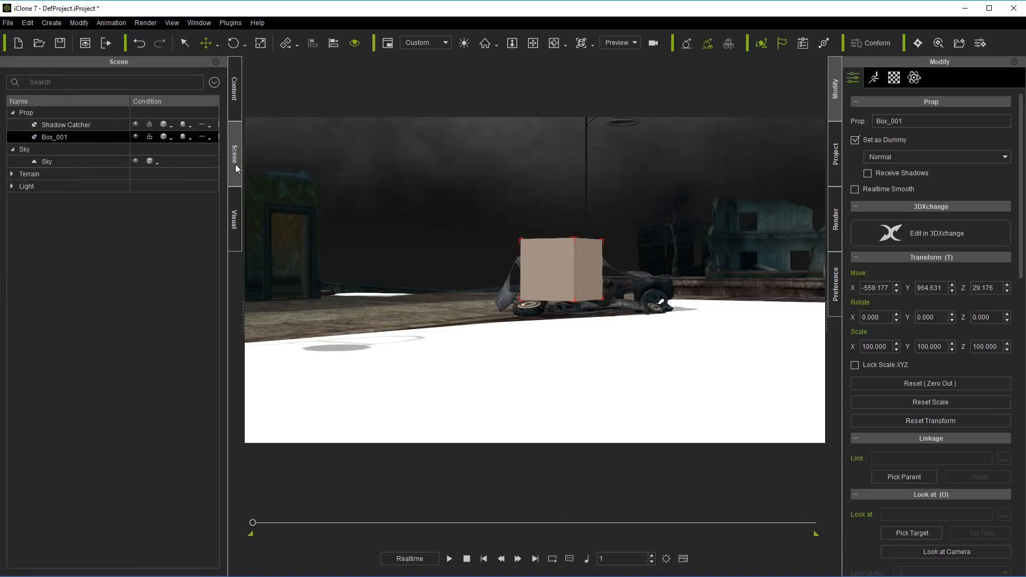
click(77, 126)
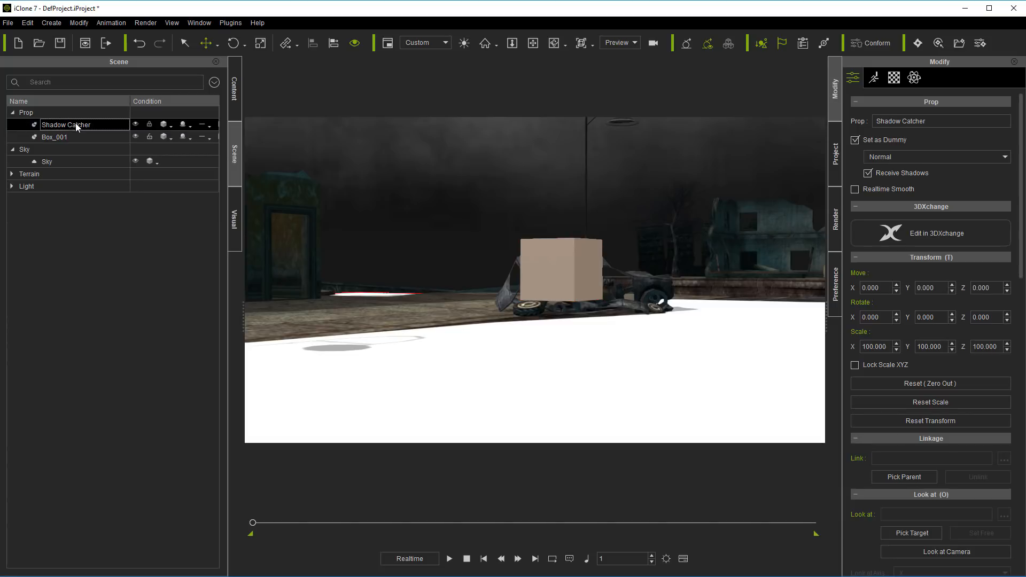
key(Delete)
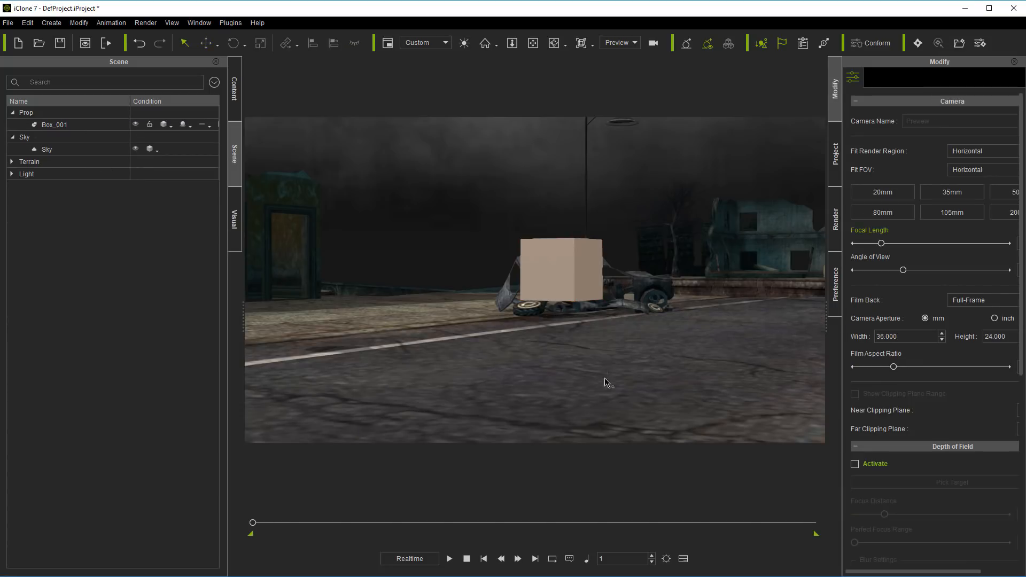
Step: Move the dummy box into the wrecked car, at about X -625, Y 1157, Z -7
click(568, 257)
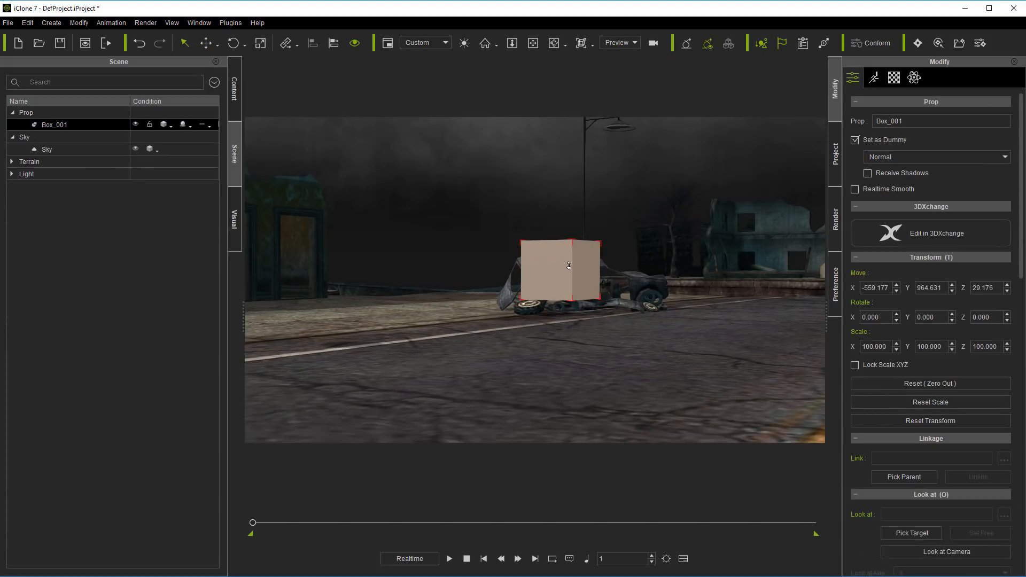
drag(558, 296, 629, 201)
click(553, 43)
drag(556, 276, 598, 221)
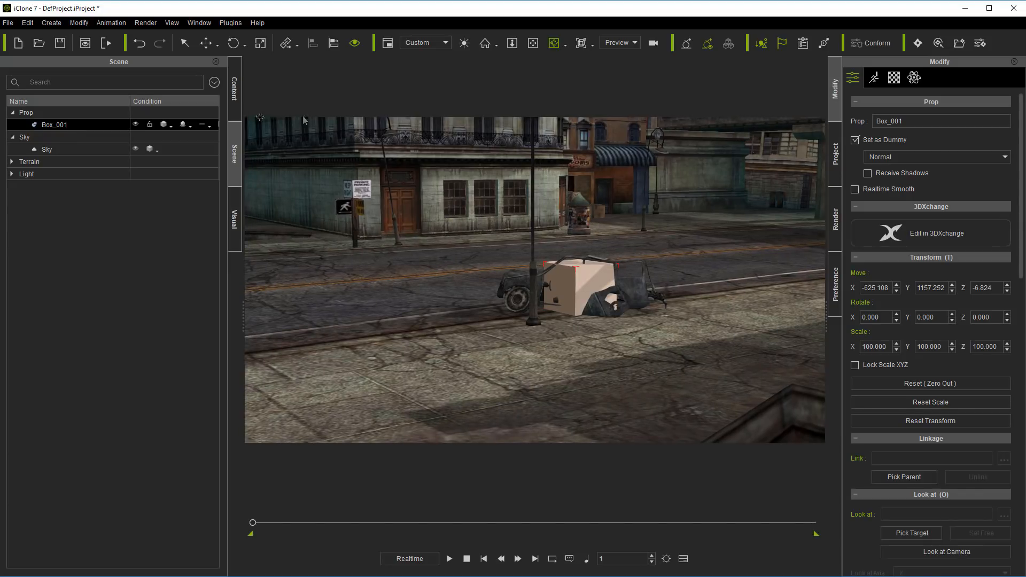
Step: Duplicate the dummy box and place the copy at the kiosk across the street, at about X 795, Y 68
click(205, 43)
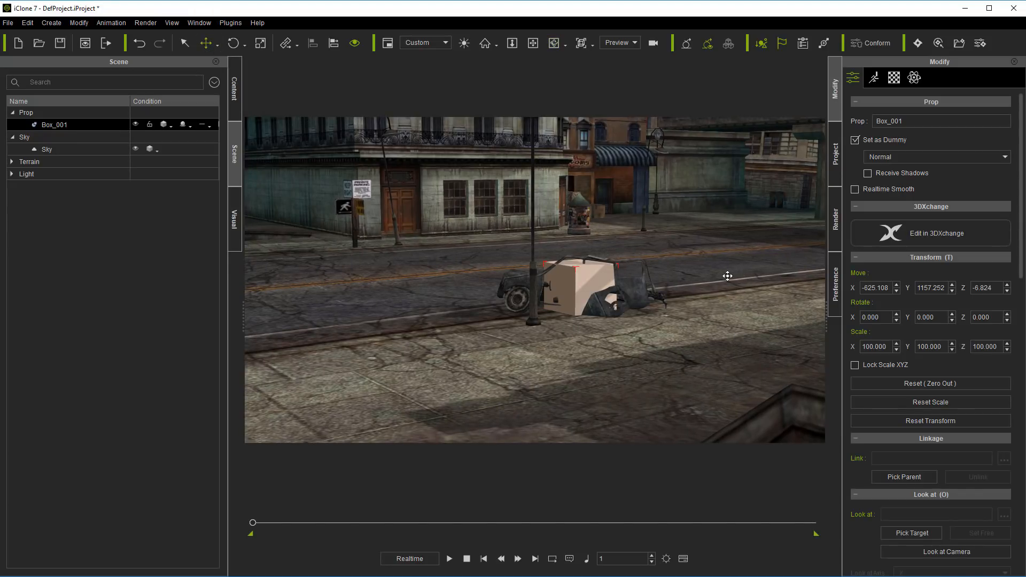
ctrl+drag(587, 282, 674, 236)
click(578, 283)
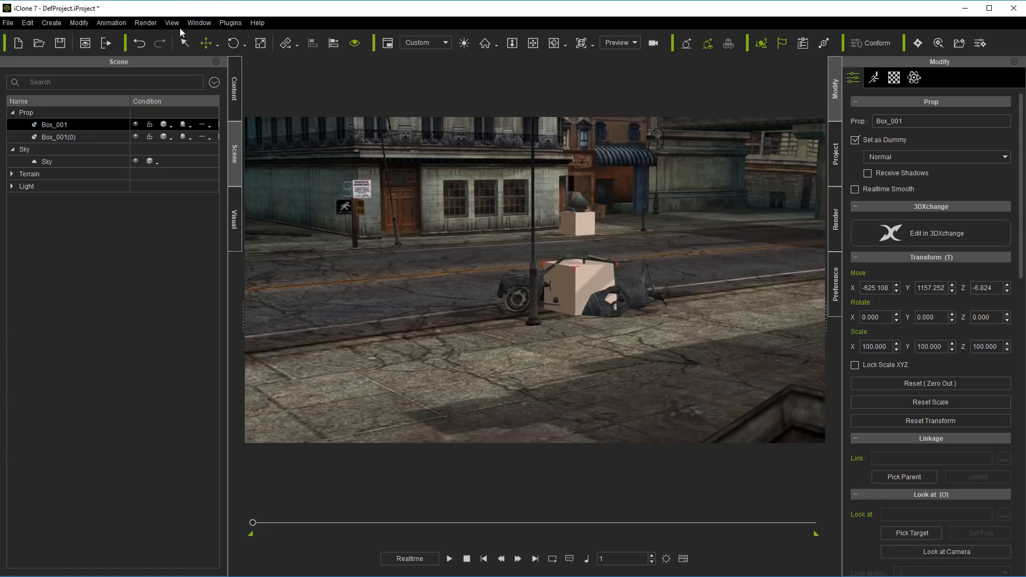
Step: Create a new camera from the current view
click(52, 23)
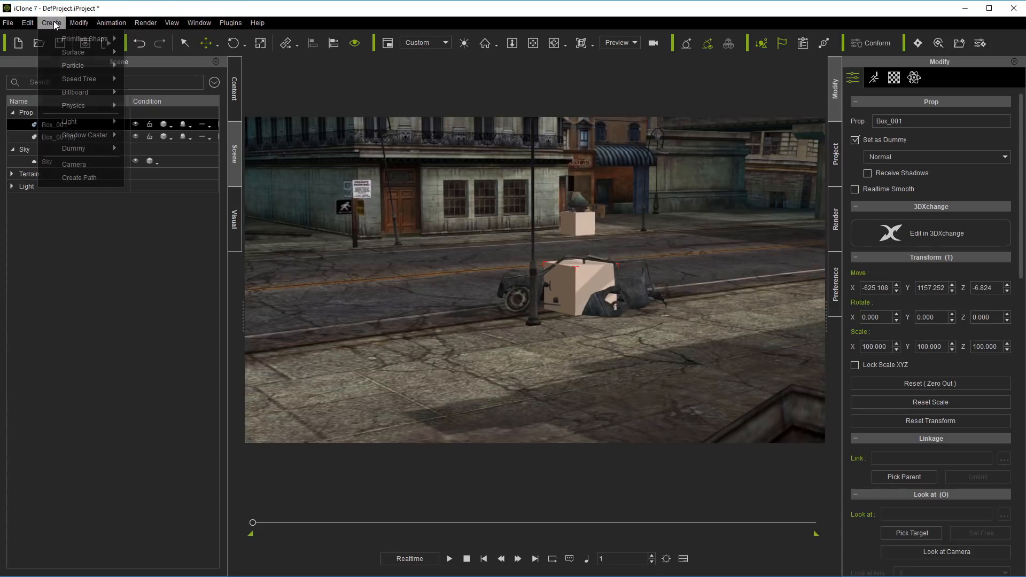
click(90, 165)
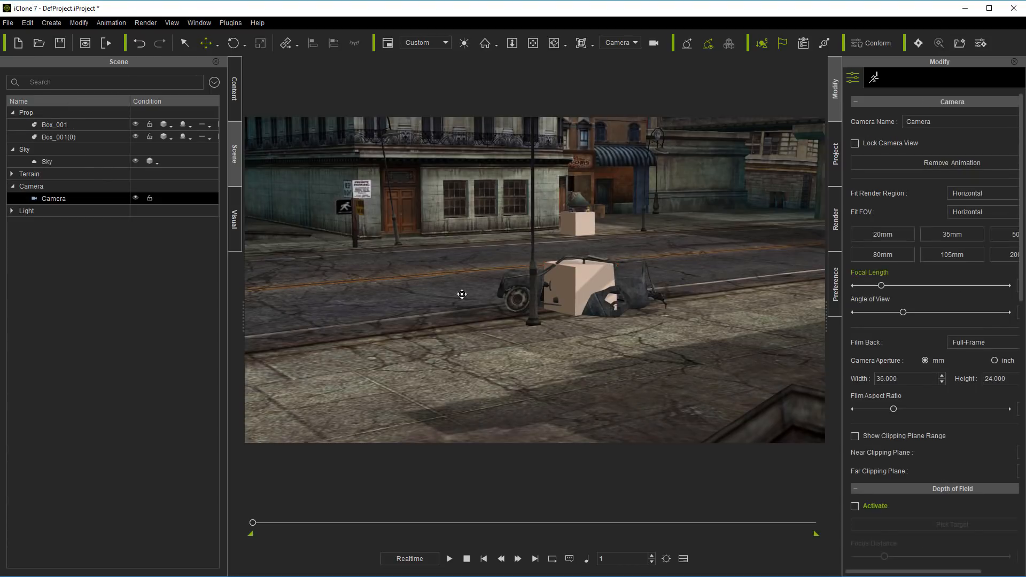
click(581, 283)
key(ctrl+Up)
key(ctrl+Up)
key(ctrl+Up)
key(ctrl+Up)
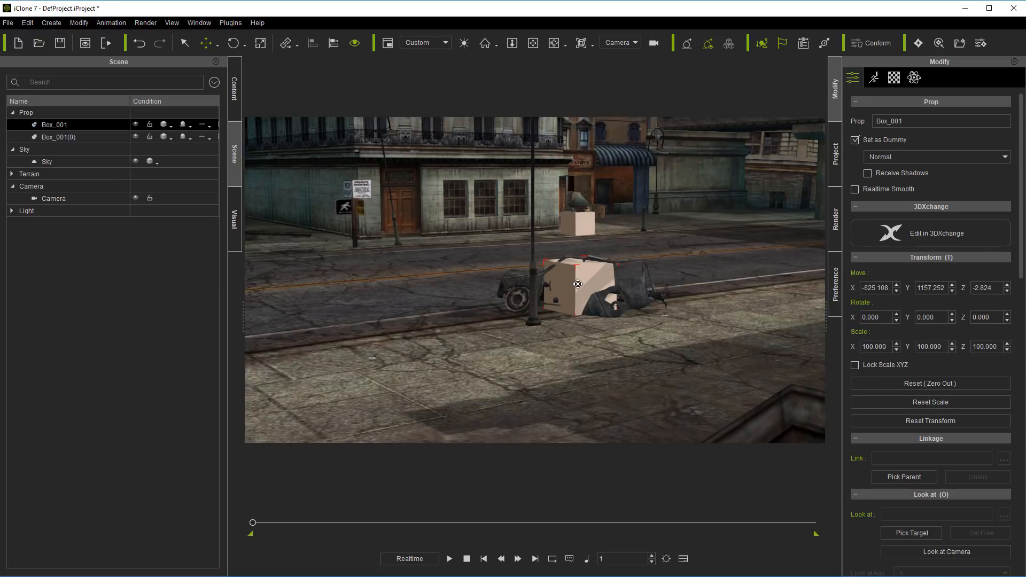
Step: Frame the wrecked car closely in the new camera's view, hiding the dummy boxes temporarily
click(515, 45)
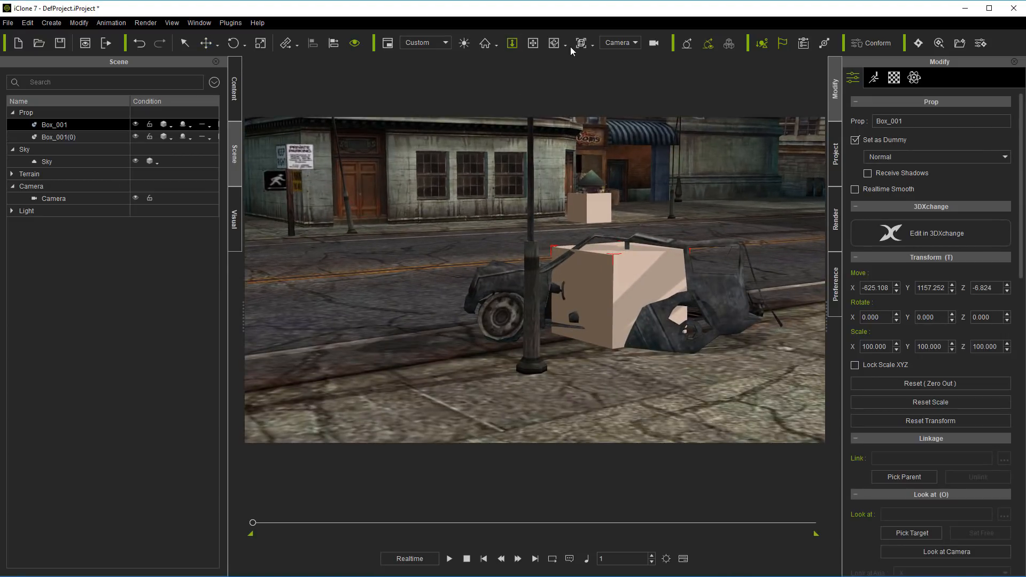
click(554, 44)
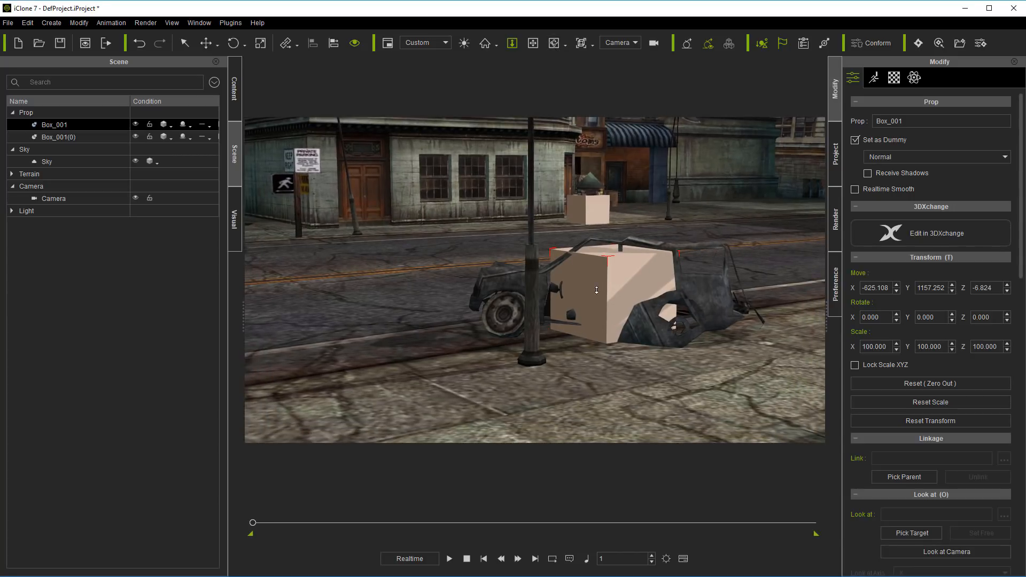
key(ctrl+d)
click(533, 44)
drag(602, 313, 624, 294)
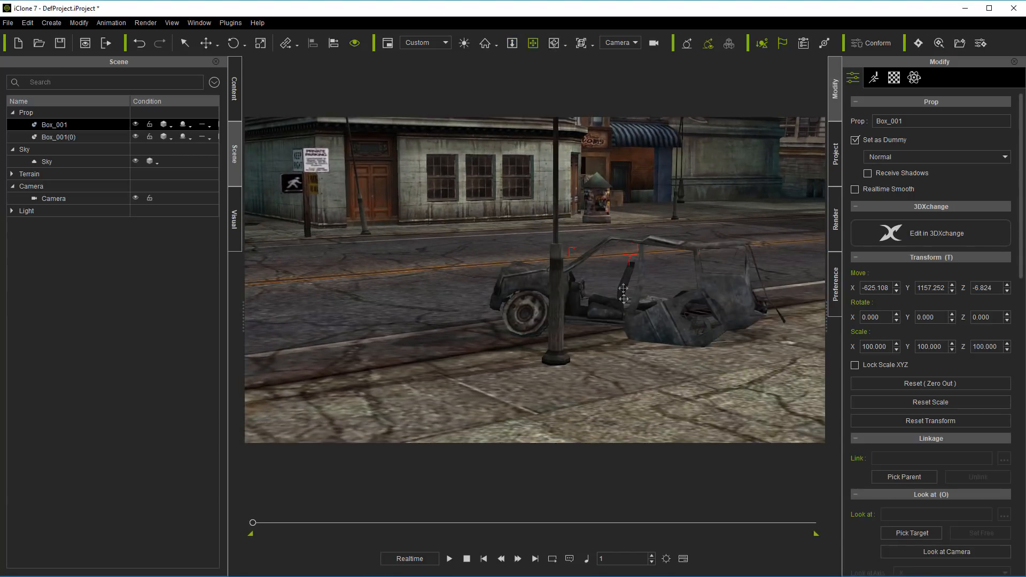
right_drag(624, 294, 368, 387)
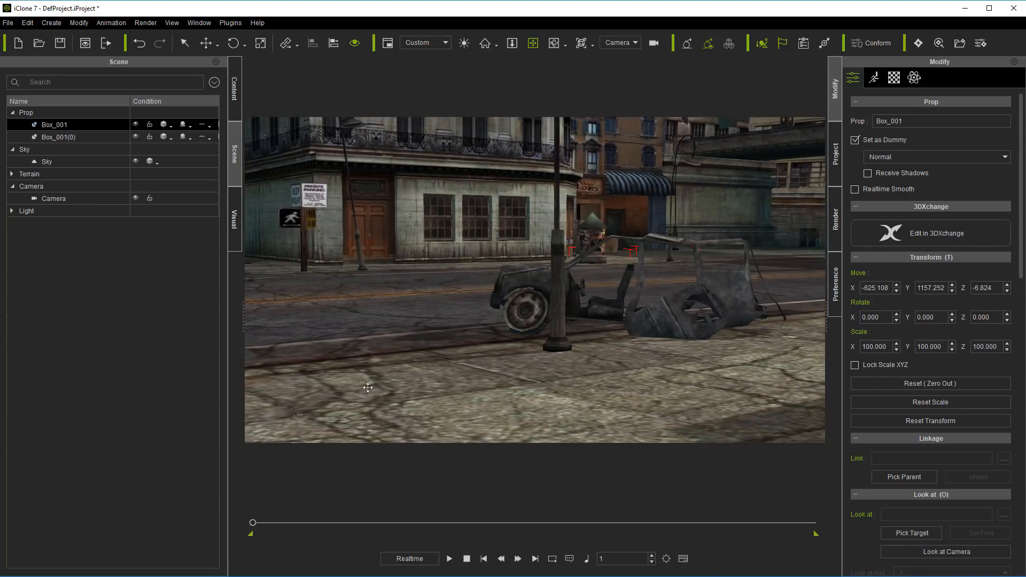
right_drag(669, 284, 656, 329)
scroll(656, 326, up, 3)
middle_drag(667, 296, 622, 282)
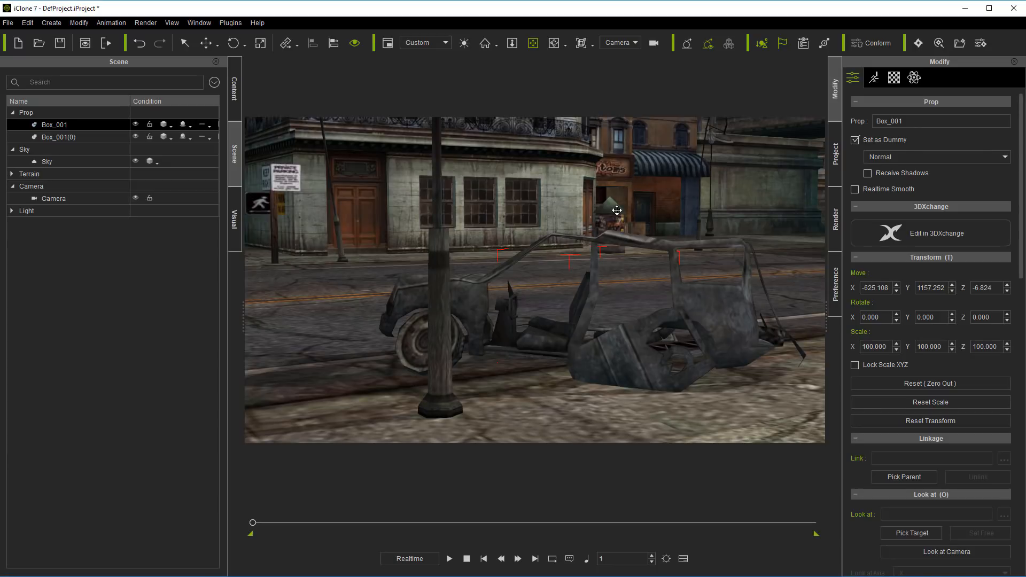
key(ctrl+d)
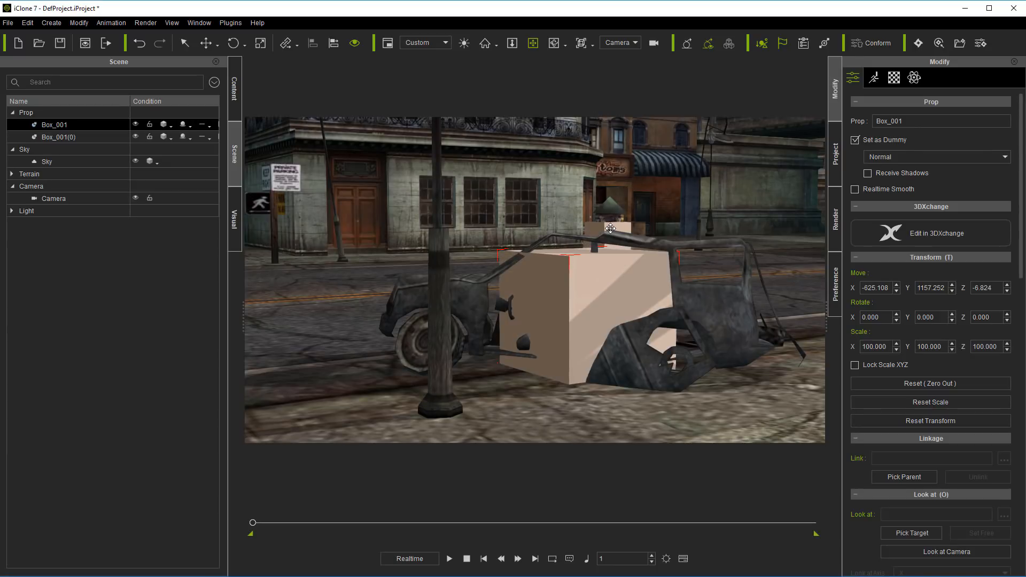
Step: Switch to the Preview camera and frame the dummy box at the kiosk up close
click(610, 228)
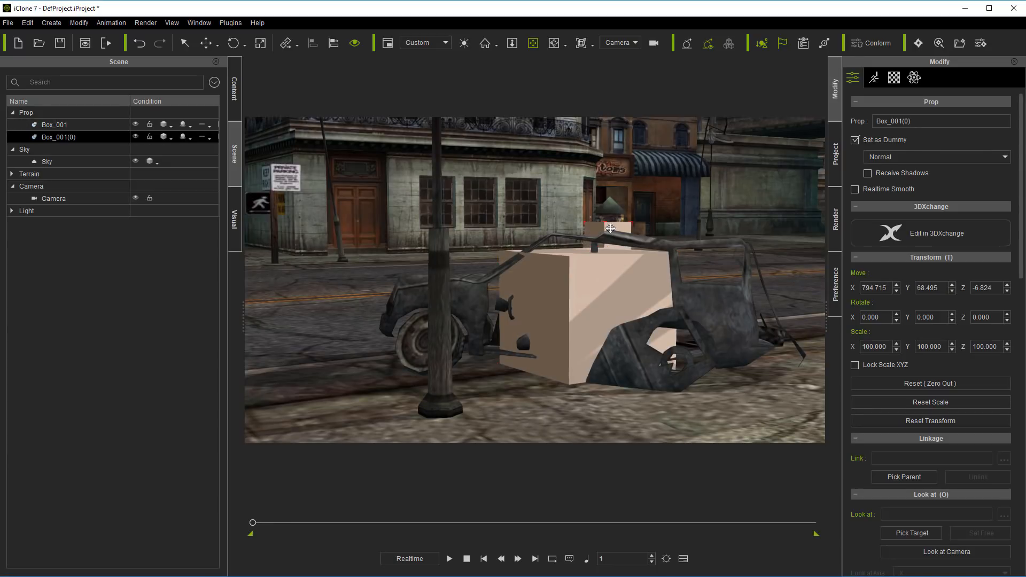
click(446, 43)
click(608, 46)
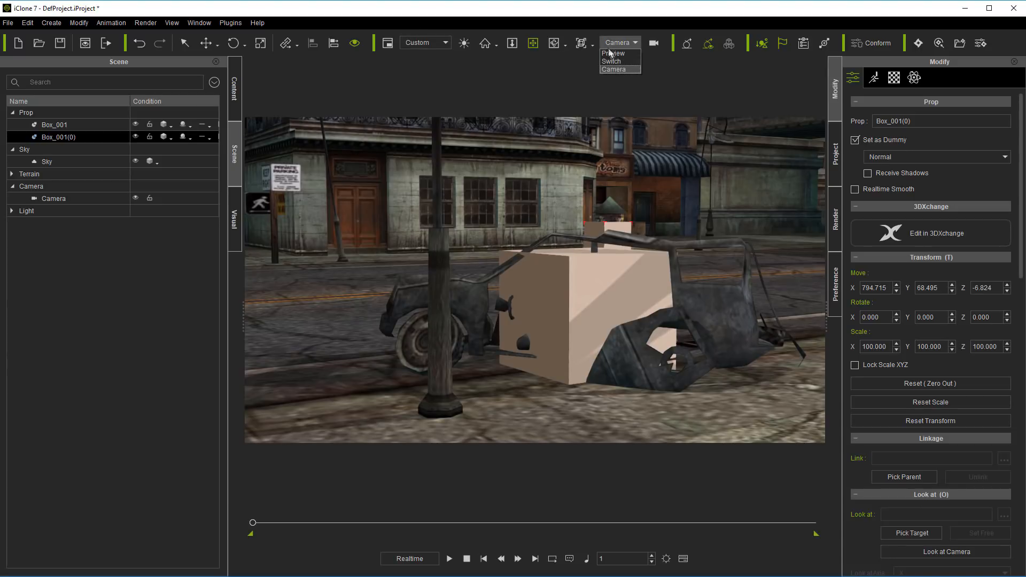
click(612, 61)
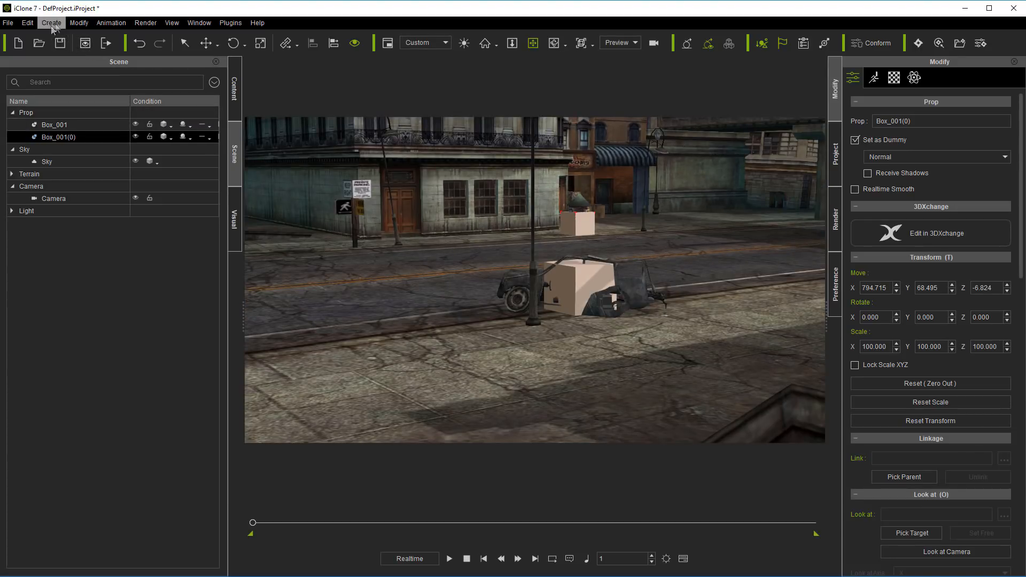
click(484, 44)
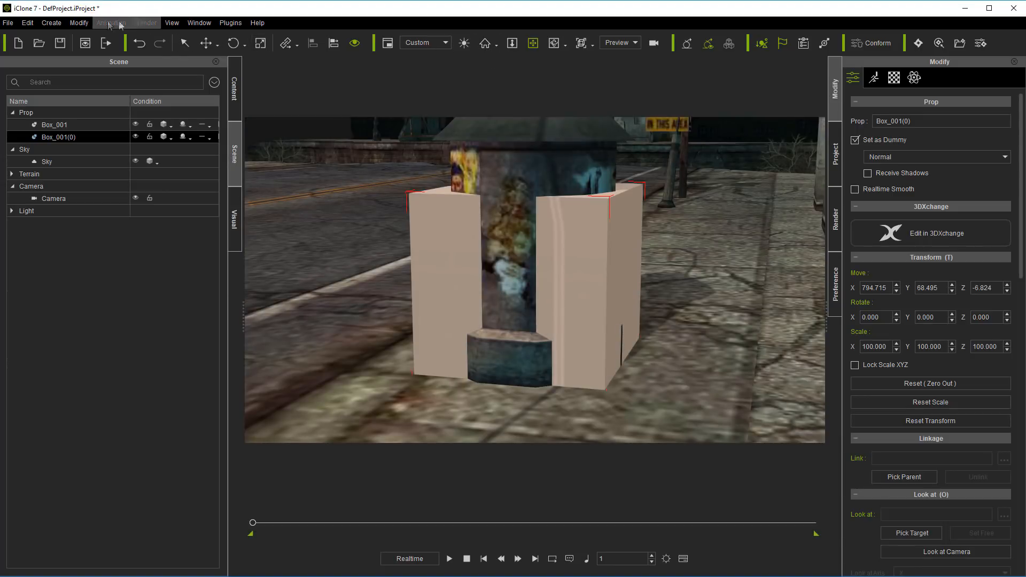
Step: Create a second camera from the kiosk view and name it Kiosk
click(57, 23)
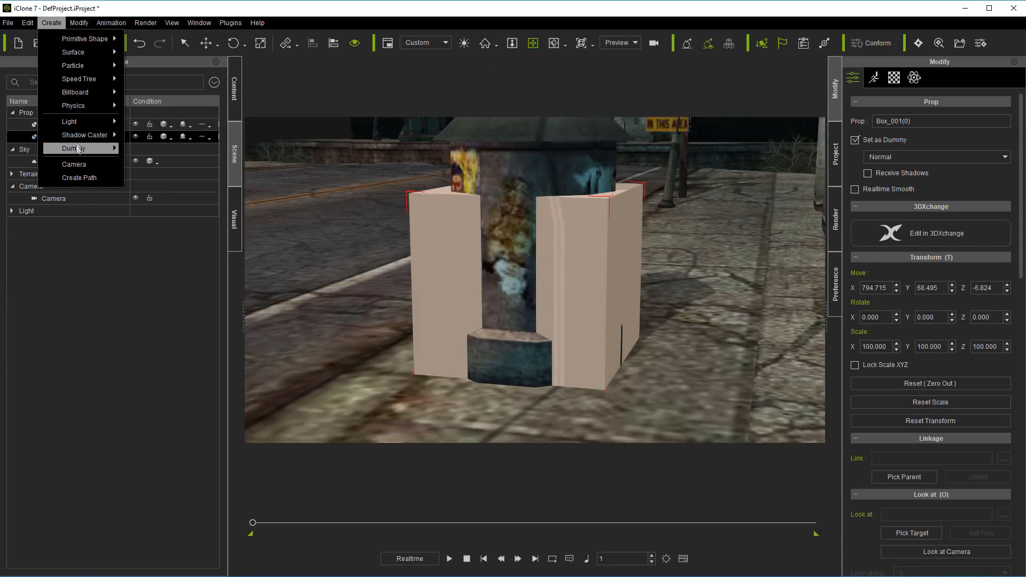
click(74, 164)
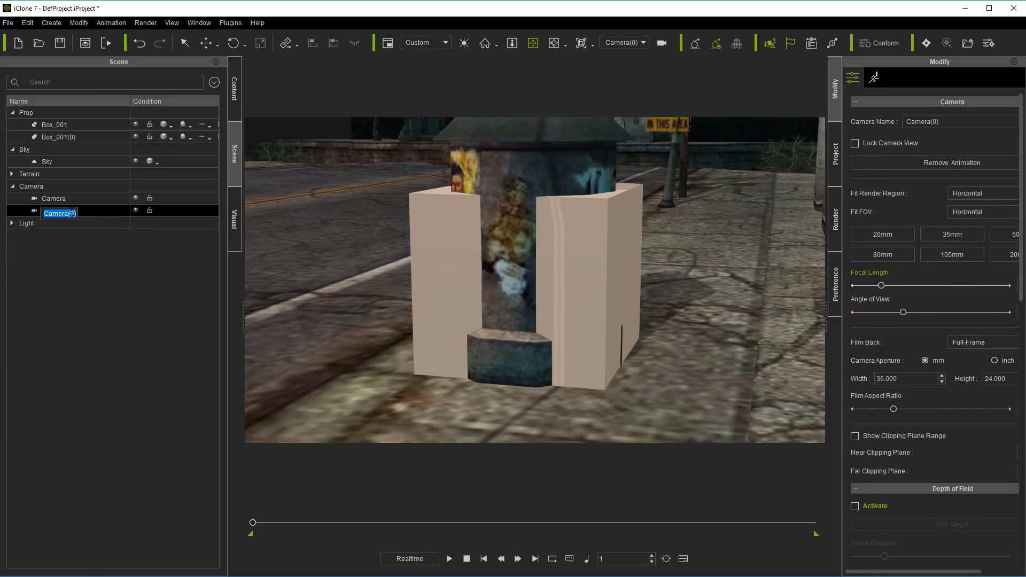
text(Kiosk)
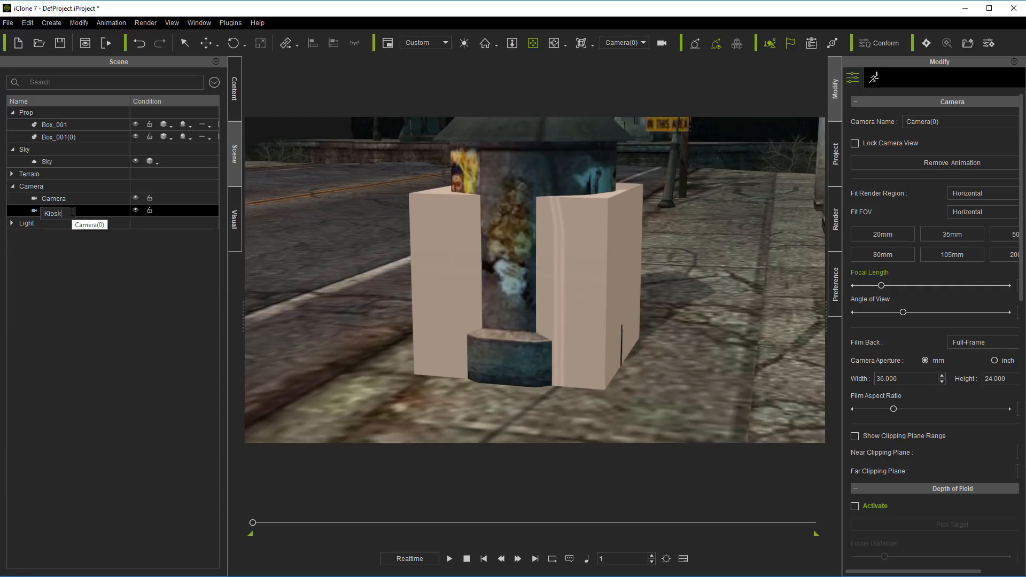
key(Return)
Step: Rename the first camera as Car
click(64, 200)
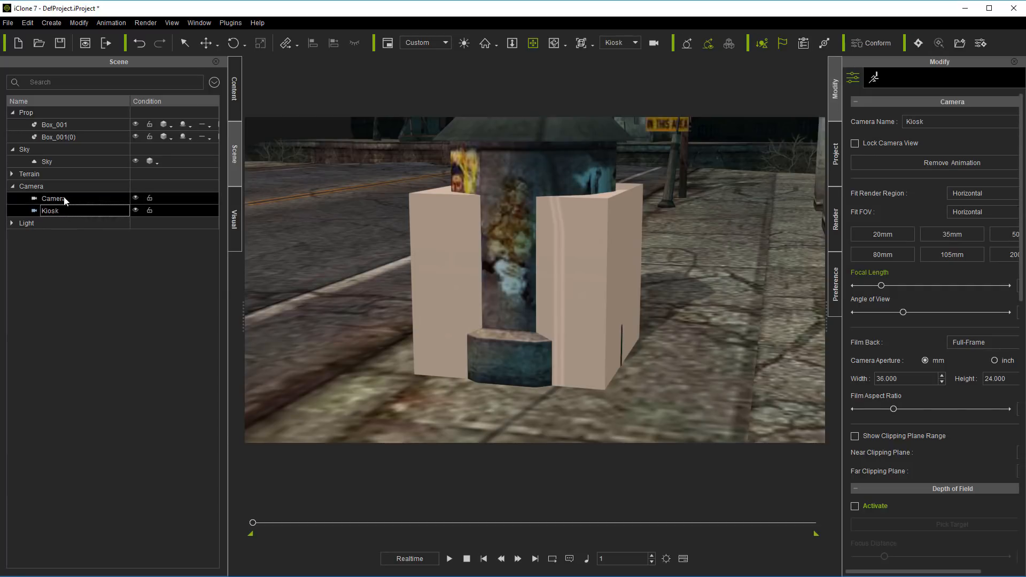
double_click(64, 200)
text(Car)
key(Return)
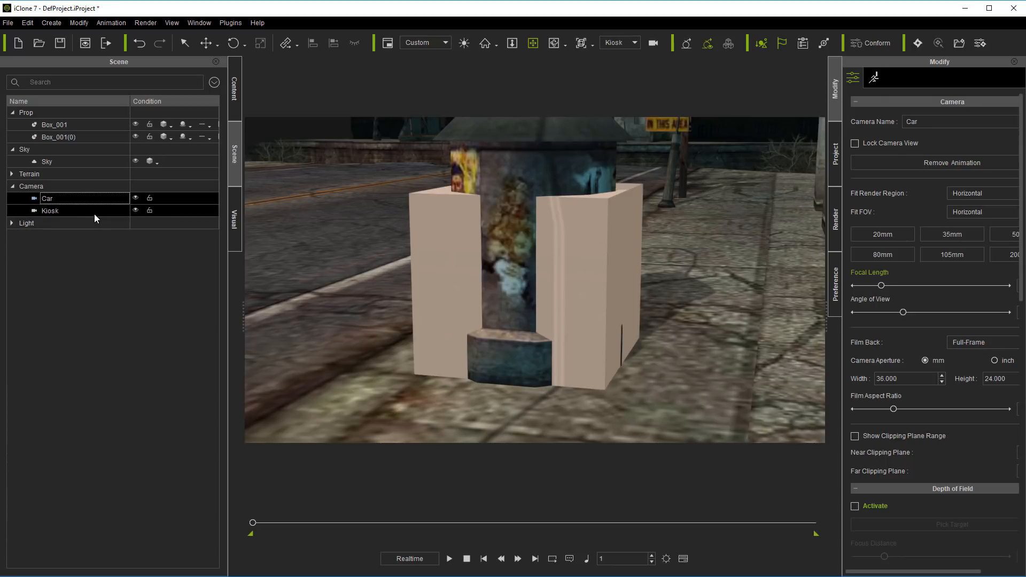
Step: Reframe the Kiosk camera by orbiting around its dummy box and panning until the kiosk and box are both in view
click(78, 211)
click(597, 255)
click(554, 44)
drag(506, 236, 545, 212)
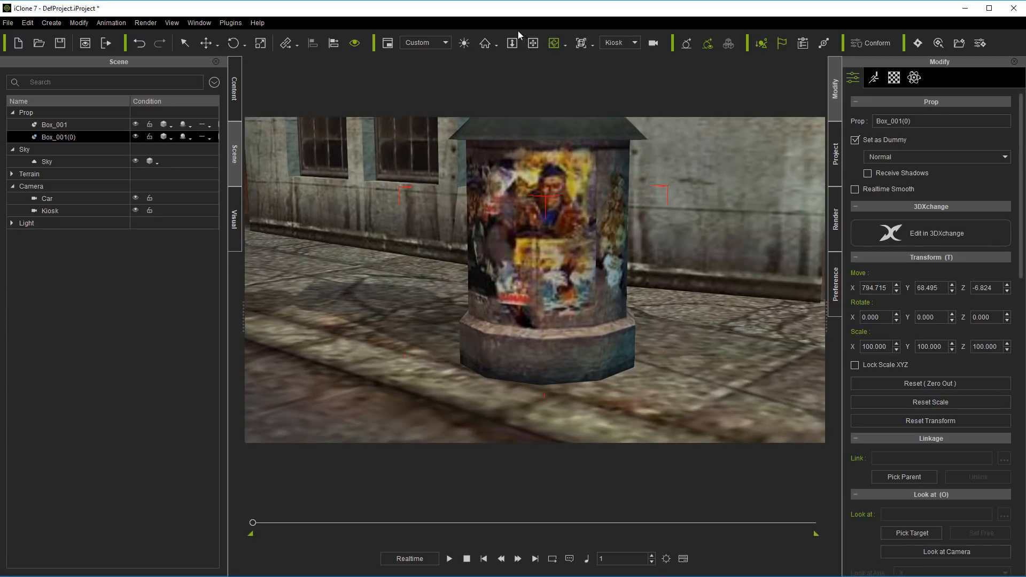
click(533, 43)
drag(572, 179, 558, 225)
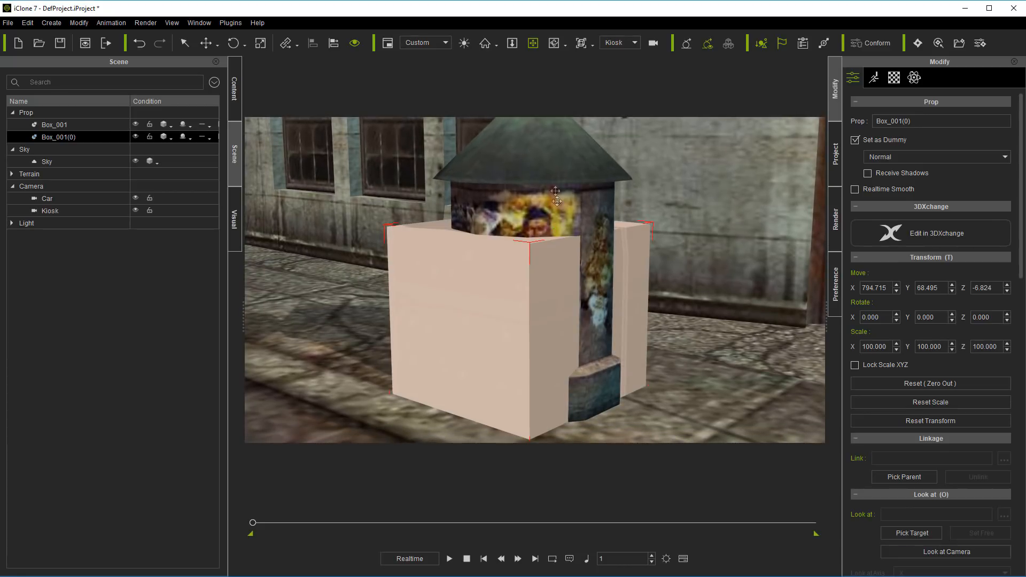
Step: Switch to the Preview camera and place a Box_001 block on the rooftop beside the metal tower
click(635, 45)
click(616, 55)
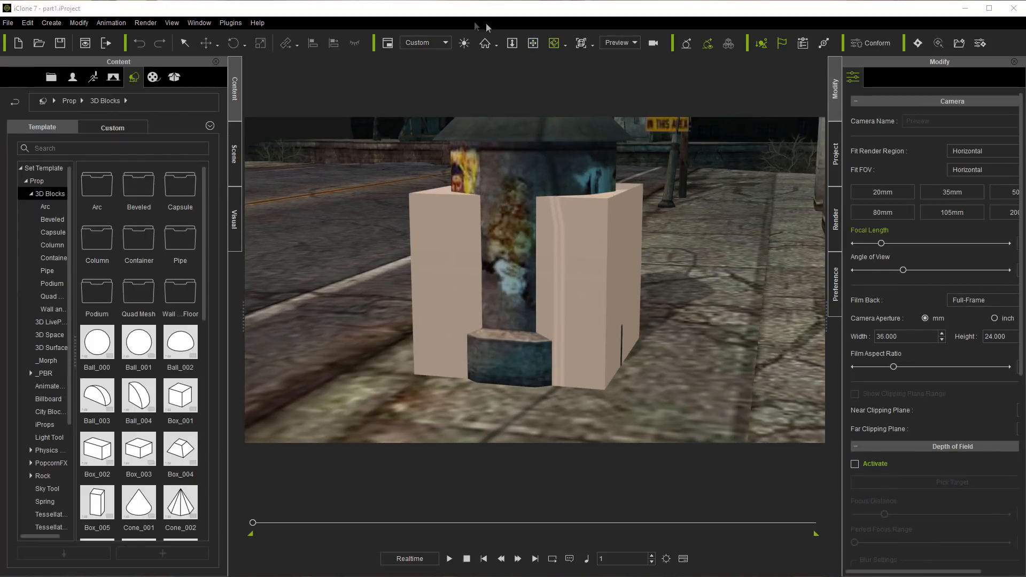
click(533, 43)
drag(436, 160, 515, 286)
drag(181, 406, 566, 406)
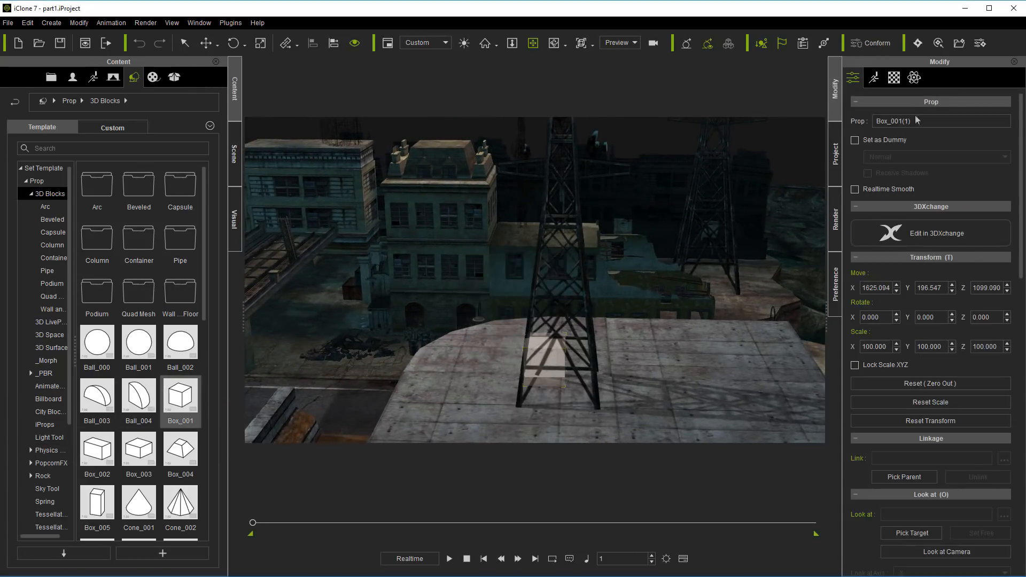
Step: Set the new rooftop box as a dummy and move it inside the tower's base
click(860, 142)
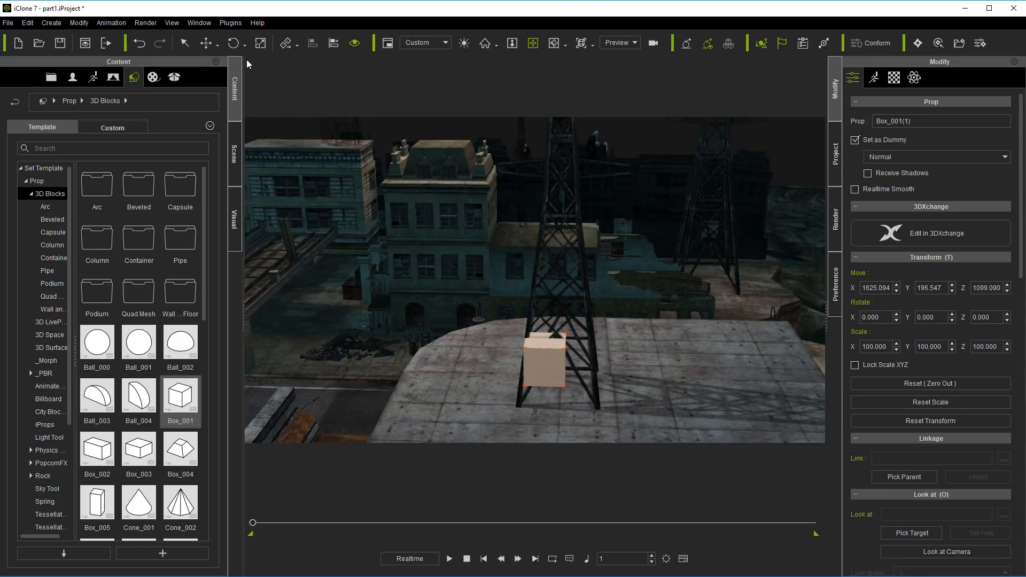
drag(539, 370, 540, 364)
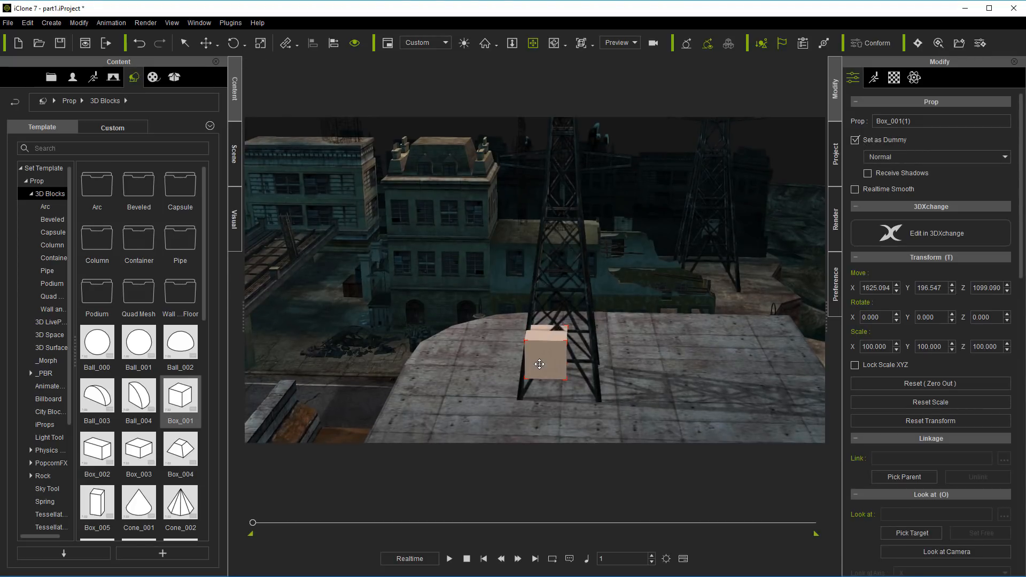
click(208, 45)
drag(545, 372, 591, 312)
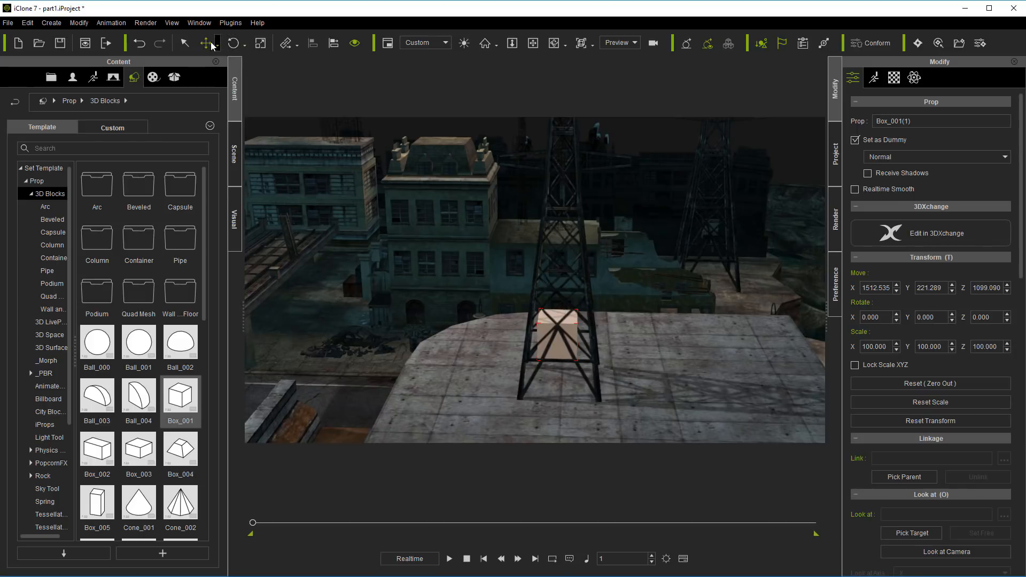
Step: Orbit the view around the tower's dummy box and create a new camera from it
click(553, 43)
drag(571, 371, 512, 194)
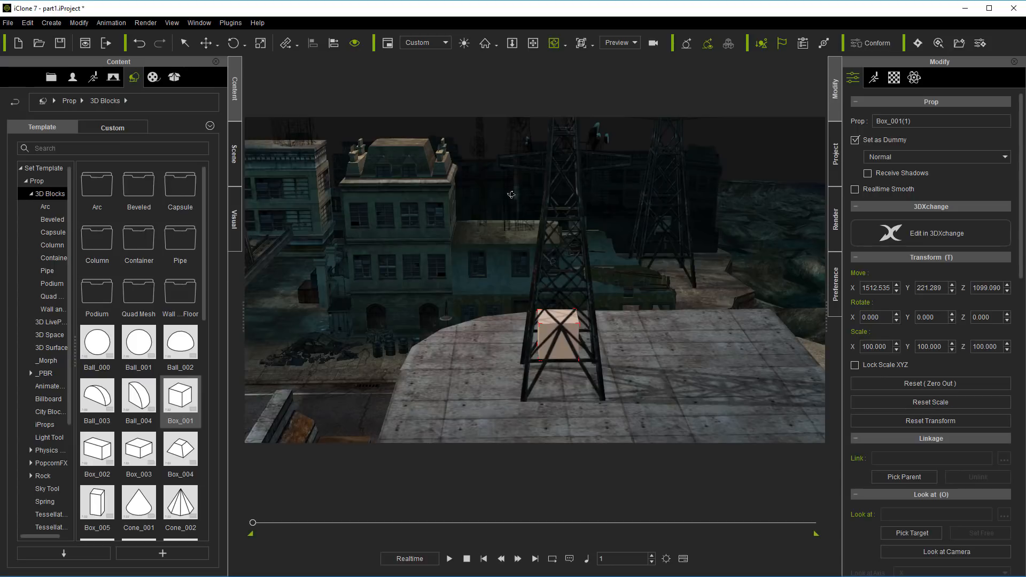
click(51, 23)
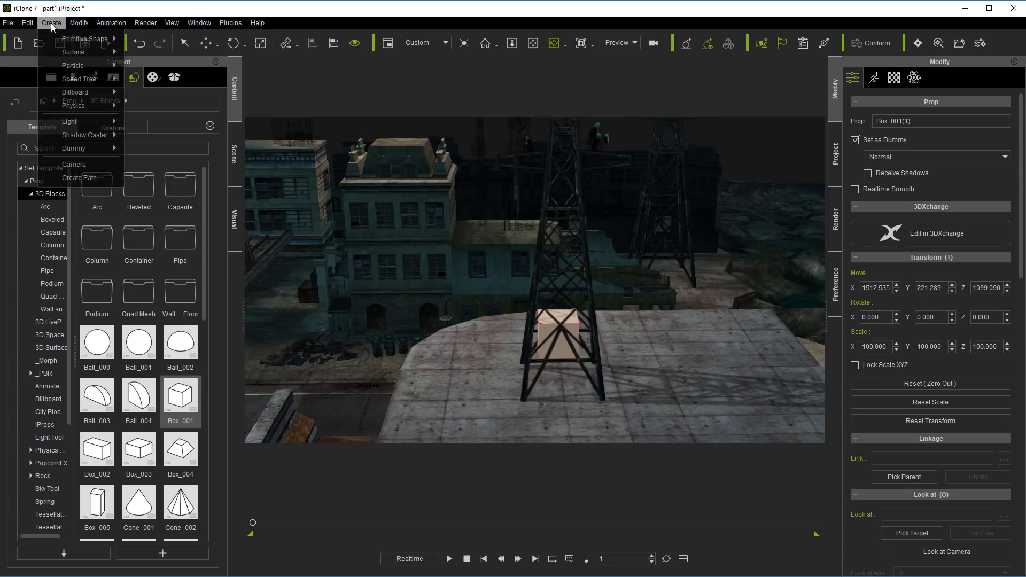
click(69, 162)
Step: Animate the new camera orbiting the tower's dummy box between the first and last frames
drag(558, 322, 582, 331)
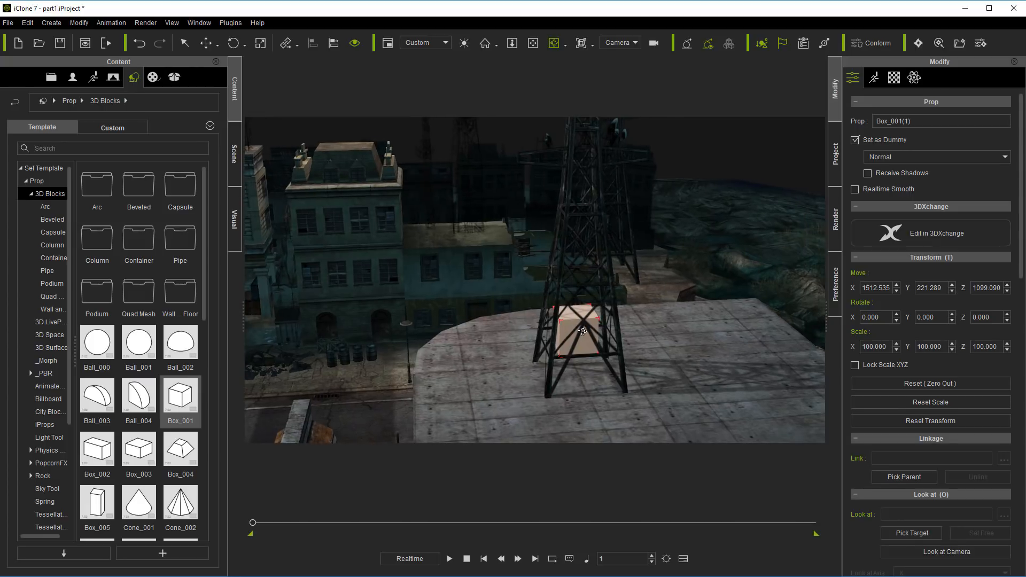
click(535, 559)
drag(584, 337, 462, 334)
Step: Play the tower camera's orbit animation from the first frame, and stop it partway
click(484, 558)
click(449, 559)
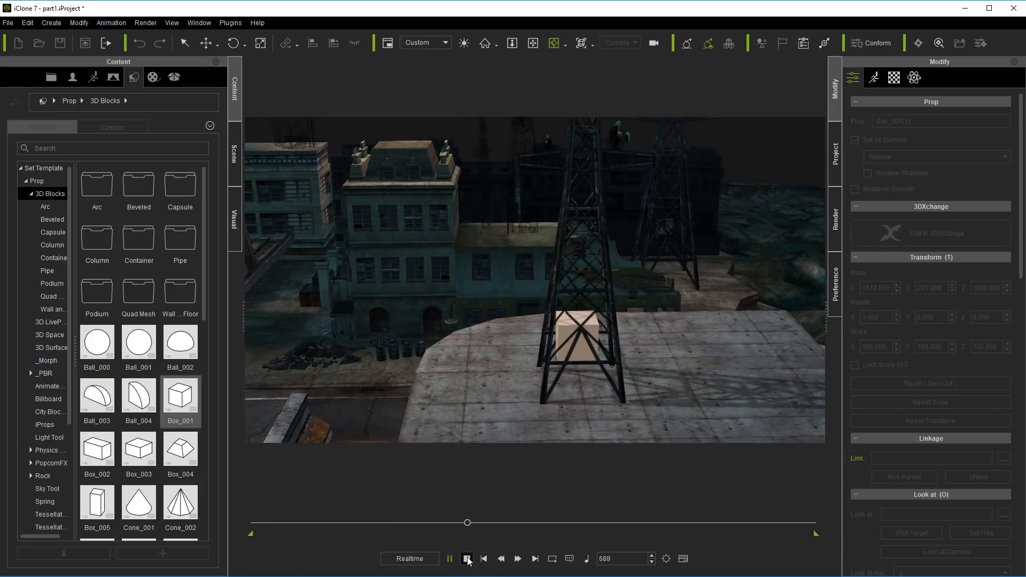
click(467, 559)
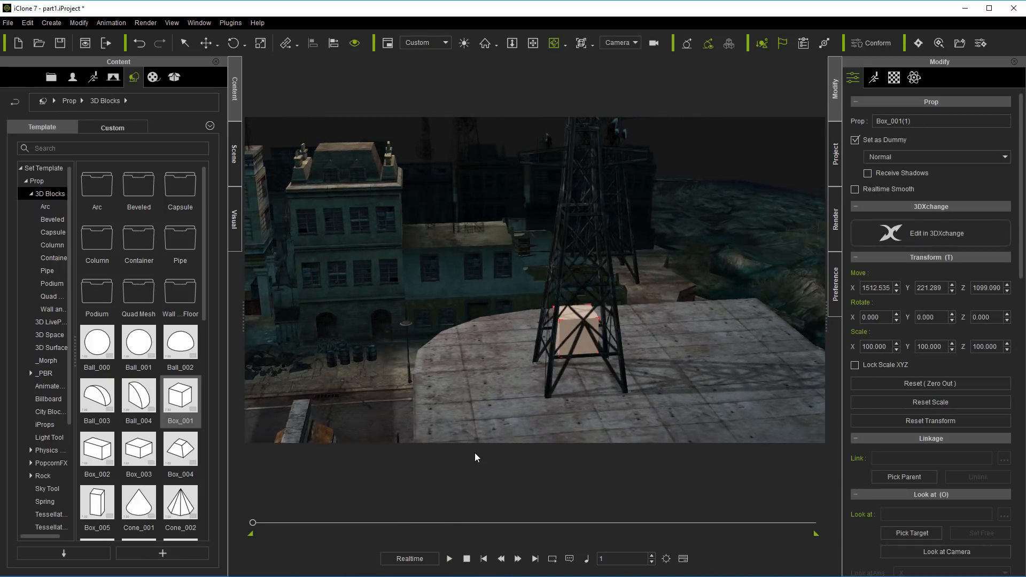
Step: Rename the new camera as Tower
click(236, 163)
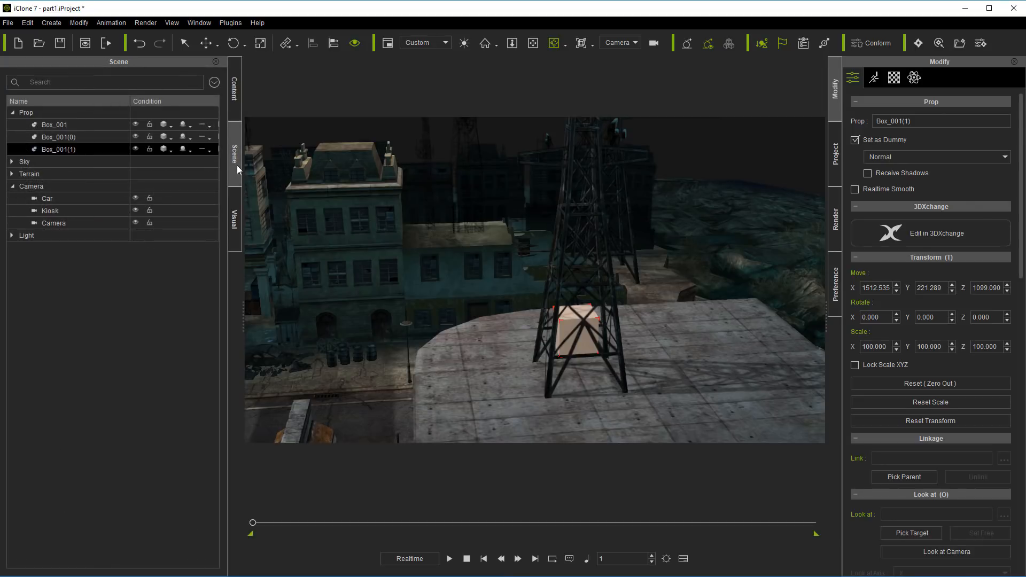
click(58, 225)
click(58, 224)
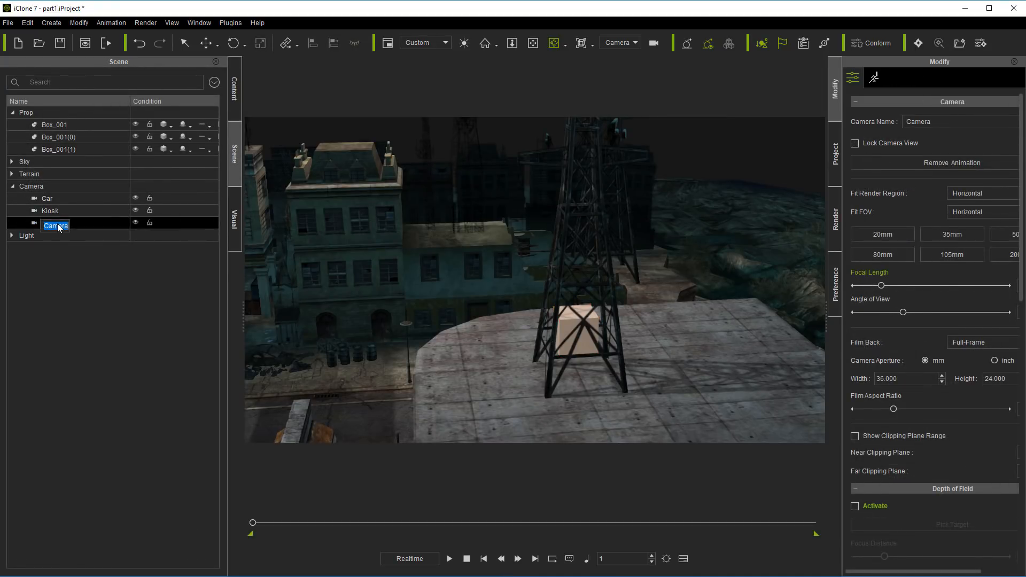
text(T)
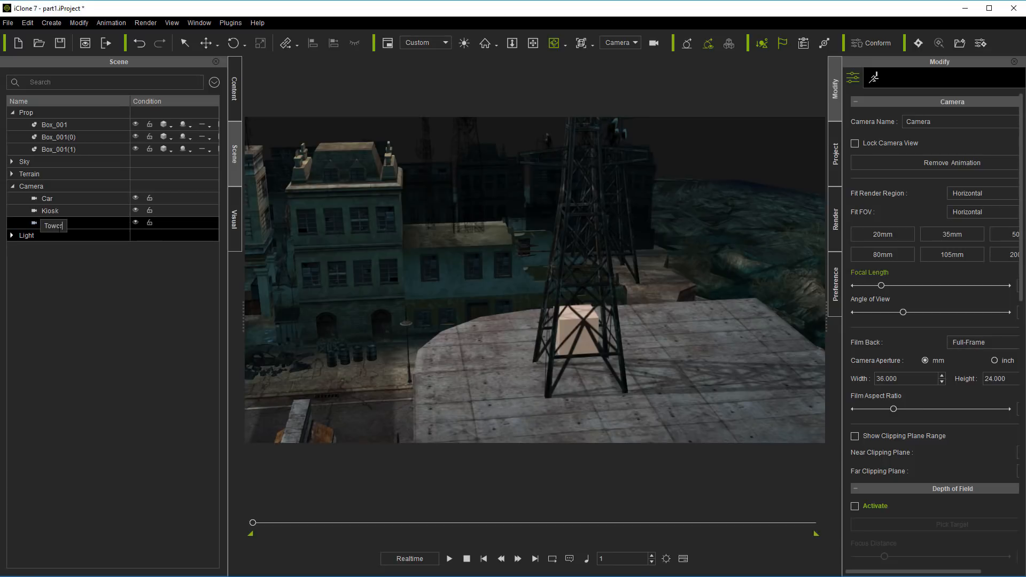
text(ower)
key(Return)
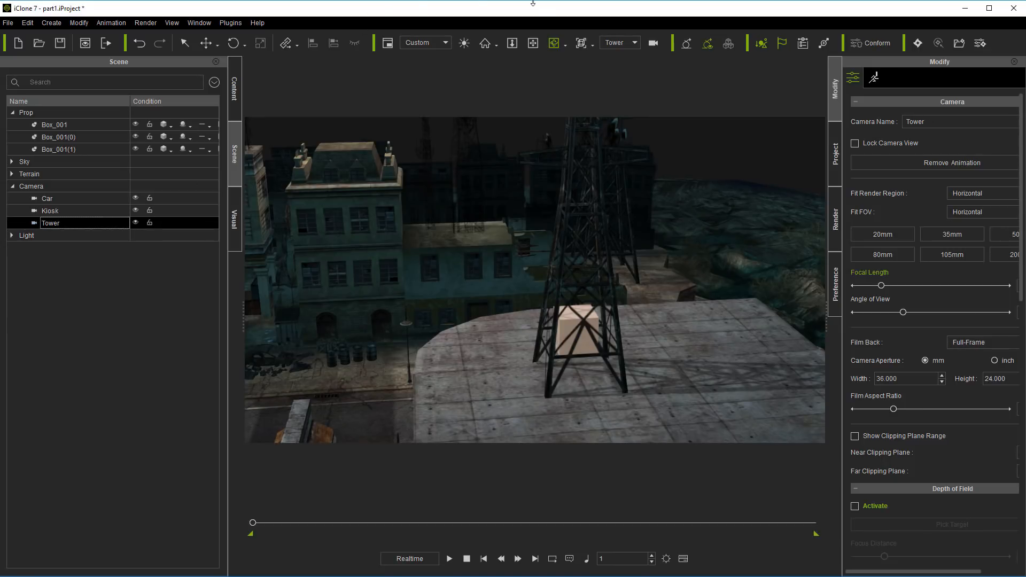
Step: Switch back to the Preview camera and open the timeline, enlarged enough to work on the project's Switcher track
click(620, 43)
click(612, 51)
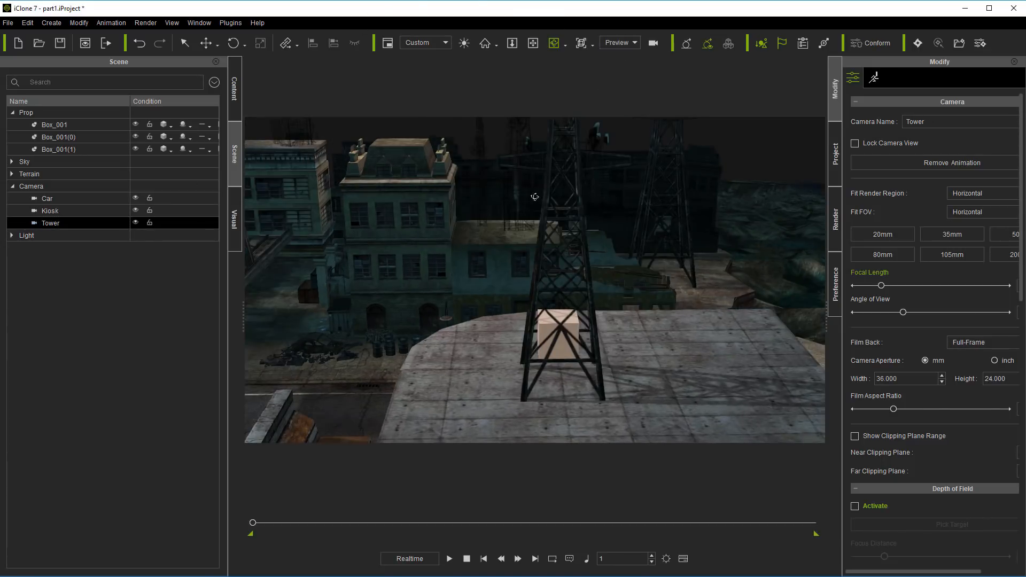
click(683, 559)
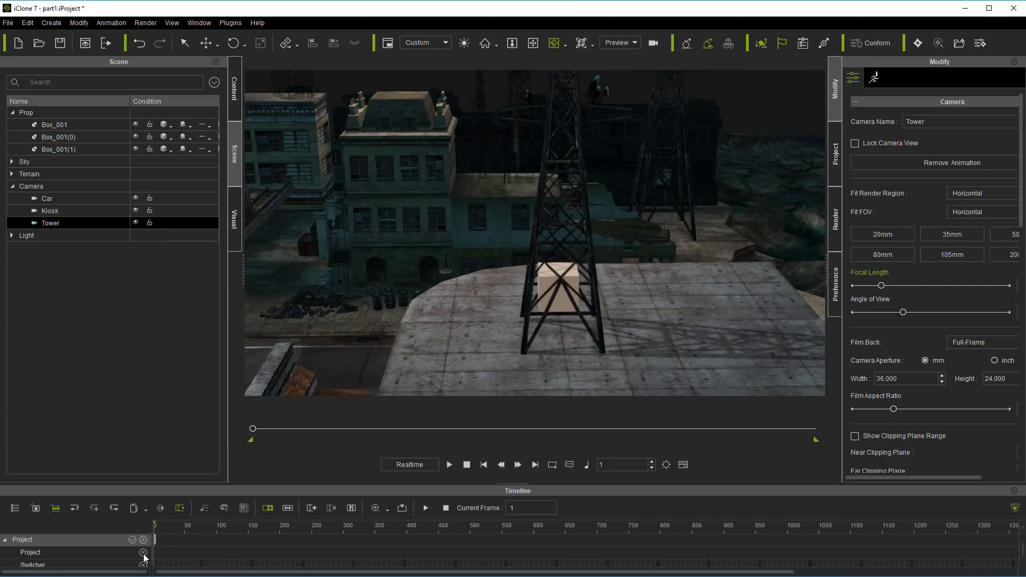
drag(193, 485, 191, 448)
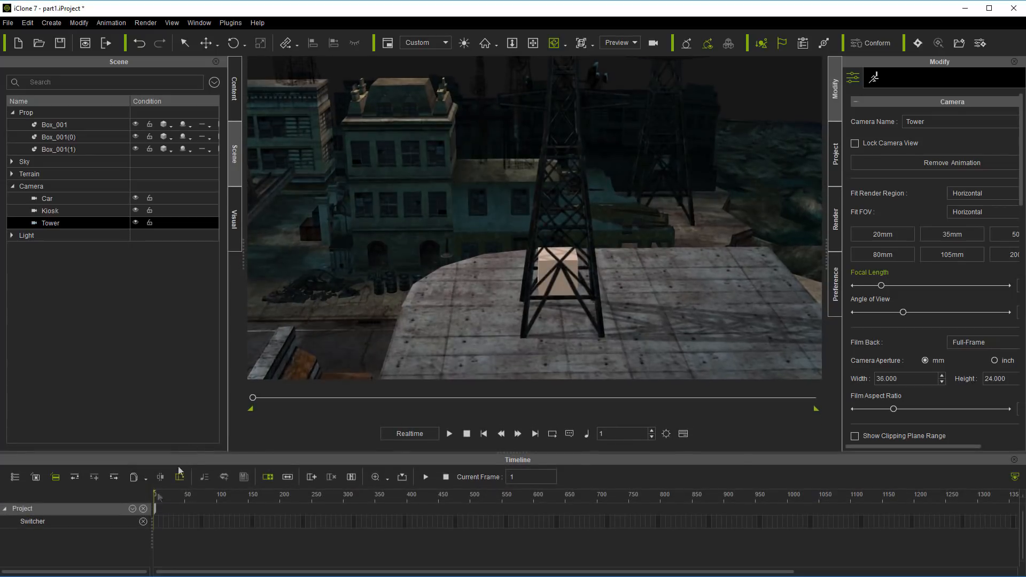
Step: Add camera keys on the Switcher track for Tower at frame 54 and Car at frame 274
right_click(187, 520)
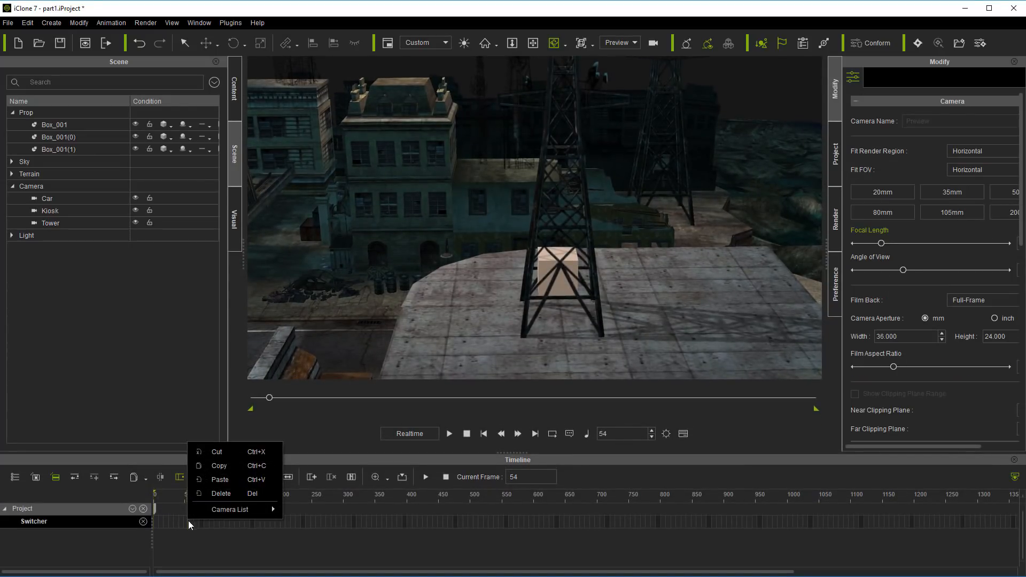
mouse_move(221, 513)
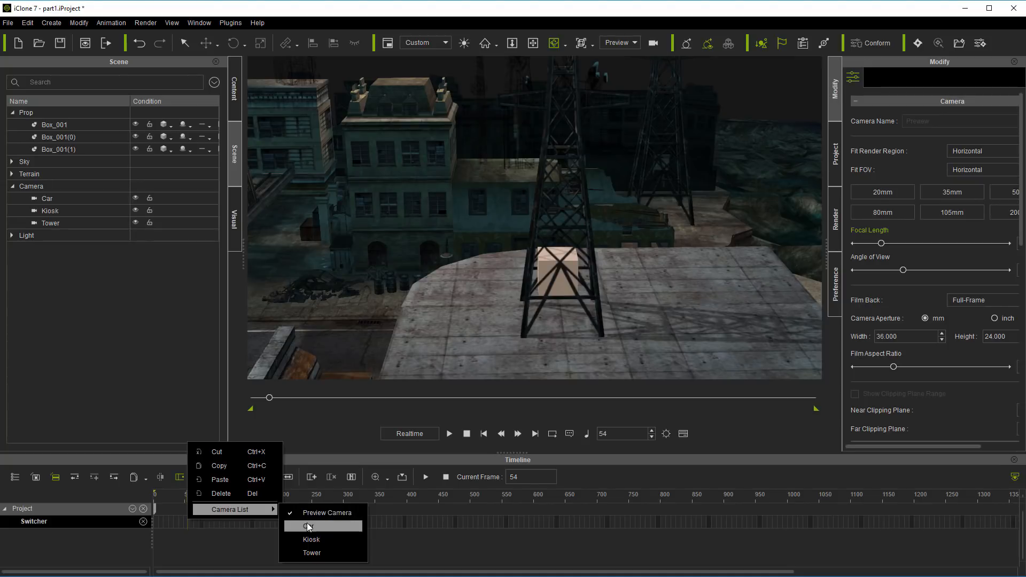
click(310, 553)
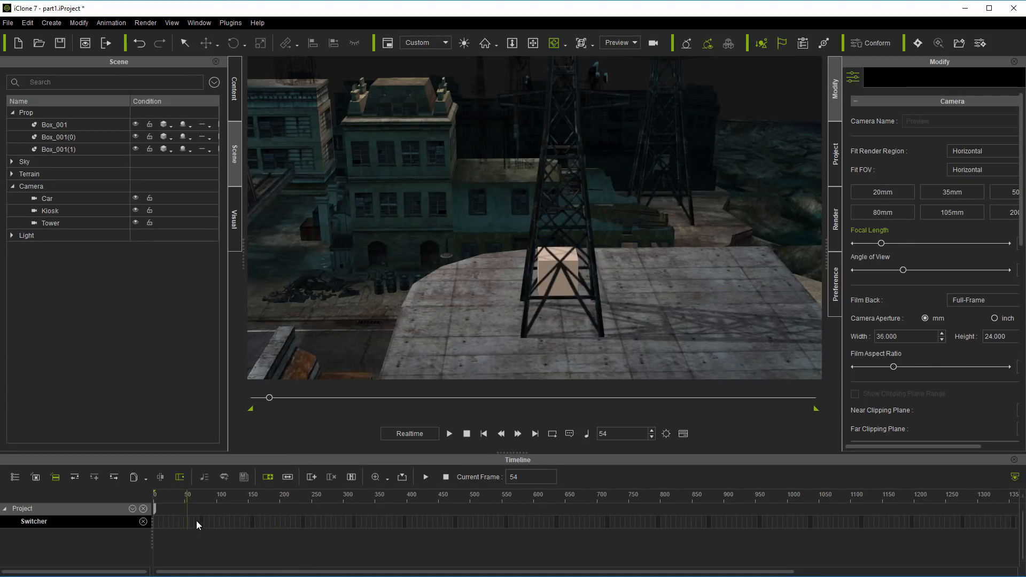
click(327, 524)
right_click(327, 524)
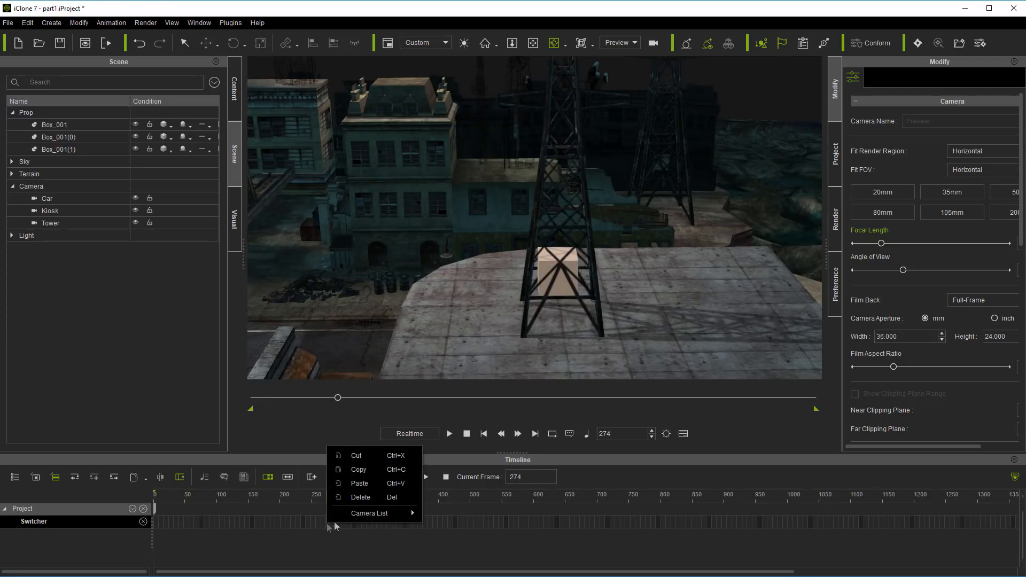
mouse_move(384, 514)
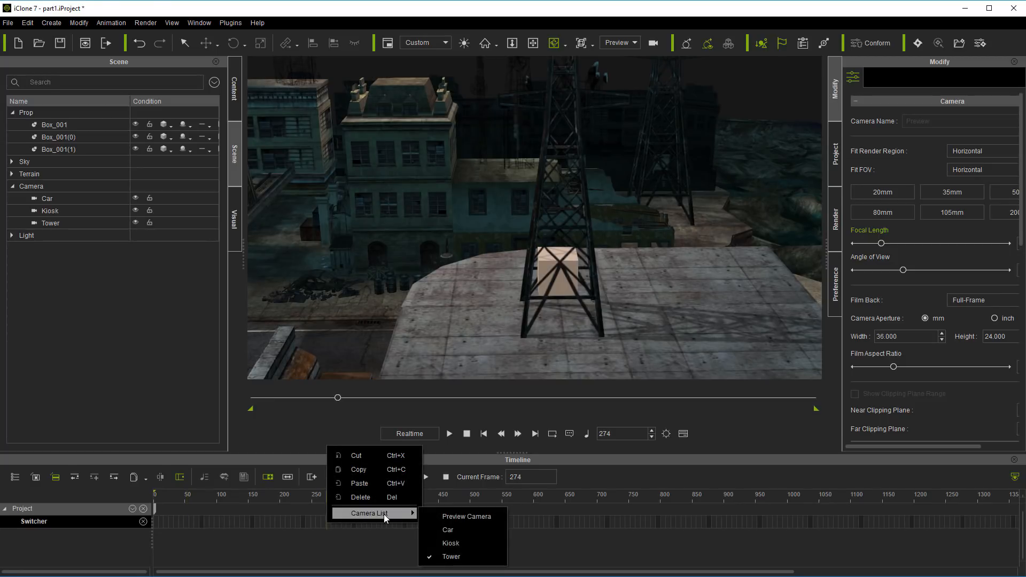
click(448, 529)
Step: Move the Tower camera key to frame 1 and the Car camera key to frame 250
drag(190, 511, 126, 521)
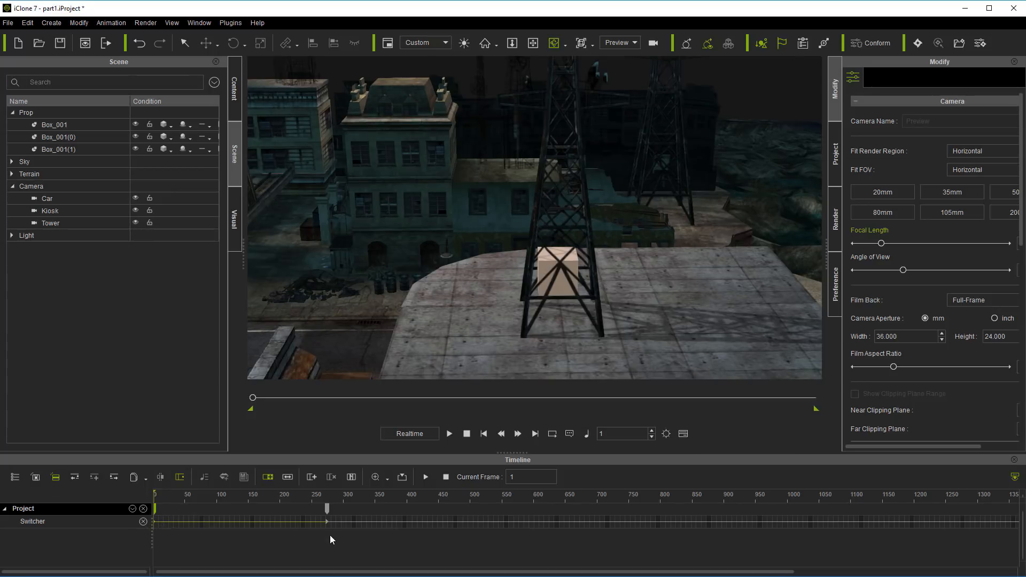
drag(326, 506, 311, 522)
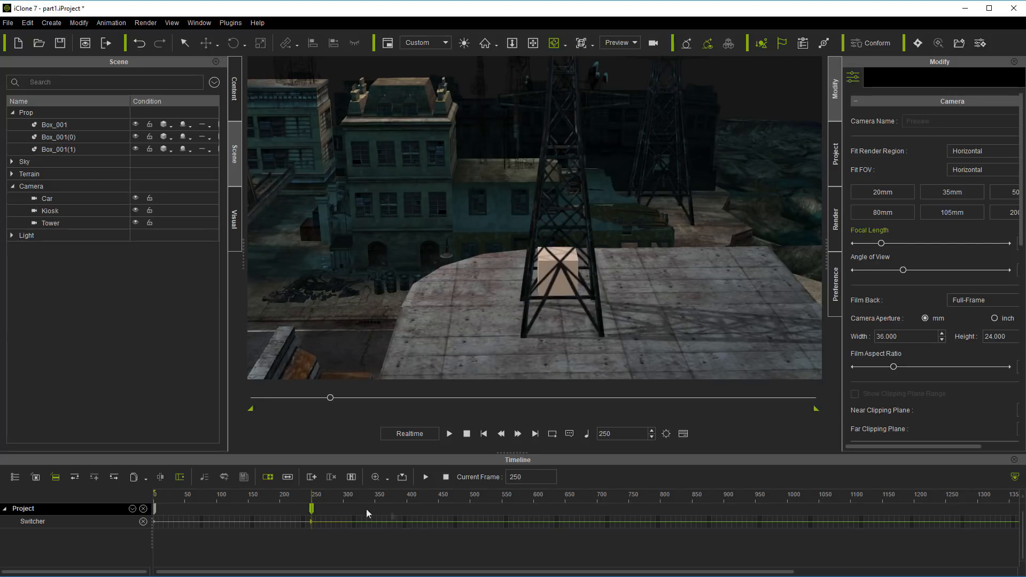
Step: Add camera keys on the Switcher track for Kiosk at about frame 400 and Tower at frame 574
click(408, 501)
right_click(406, 521)
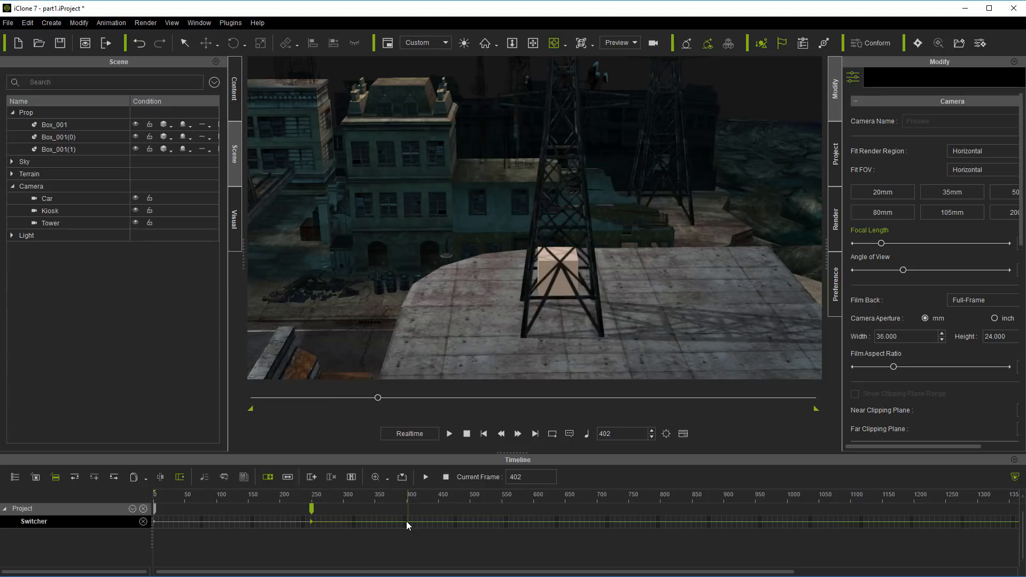
mouse_move(445, 512)
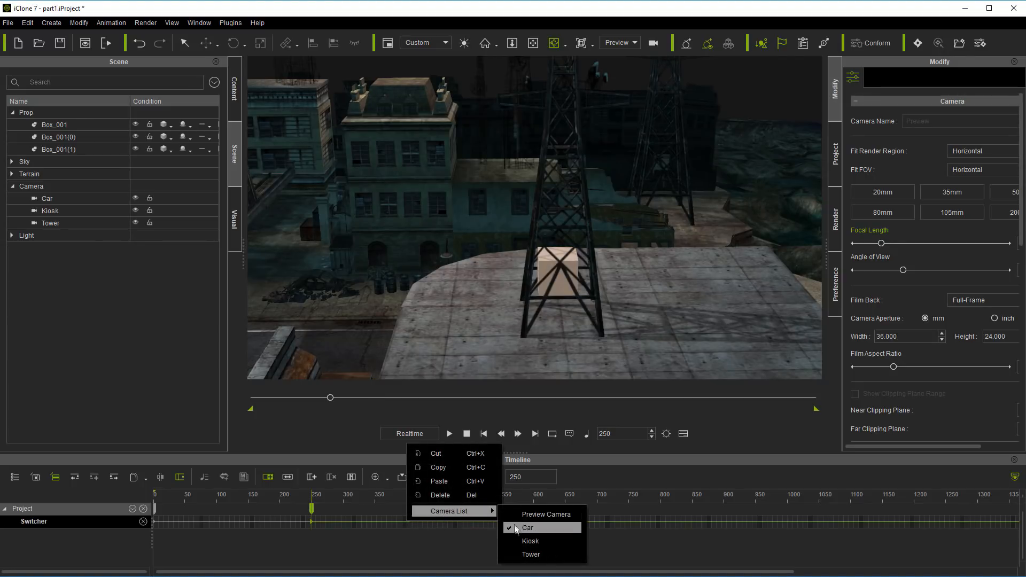
click(513, 541)
right_click(517, 522)
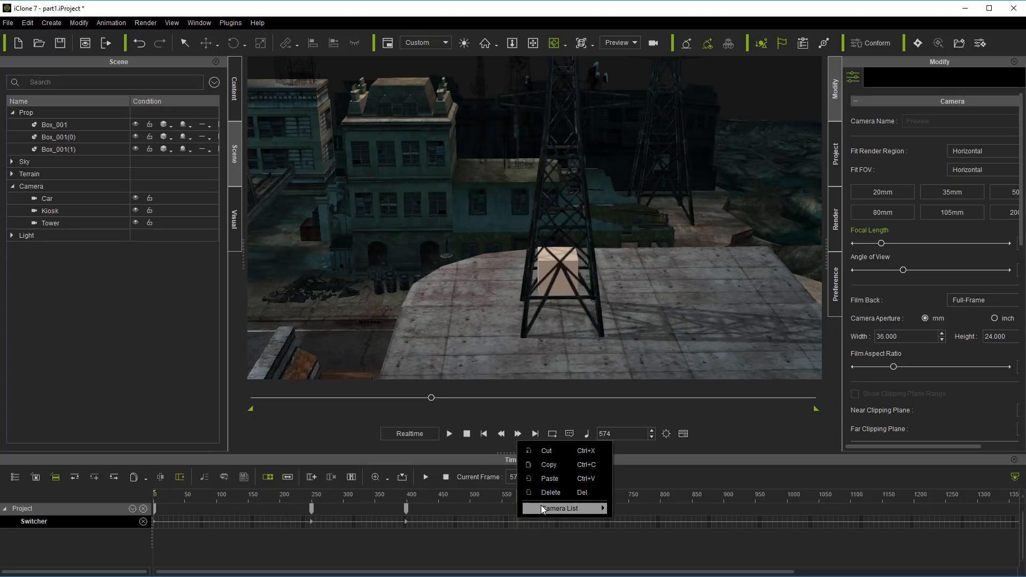
mouse_move(541, 505)
click(629, 553)
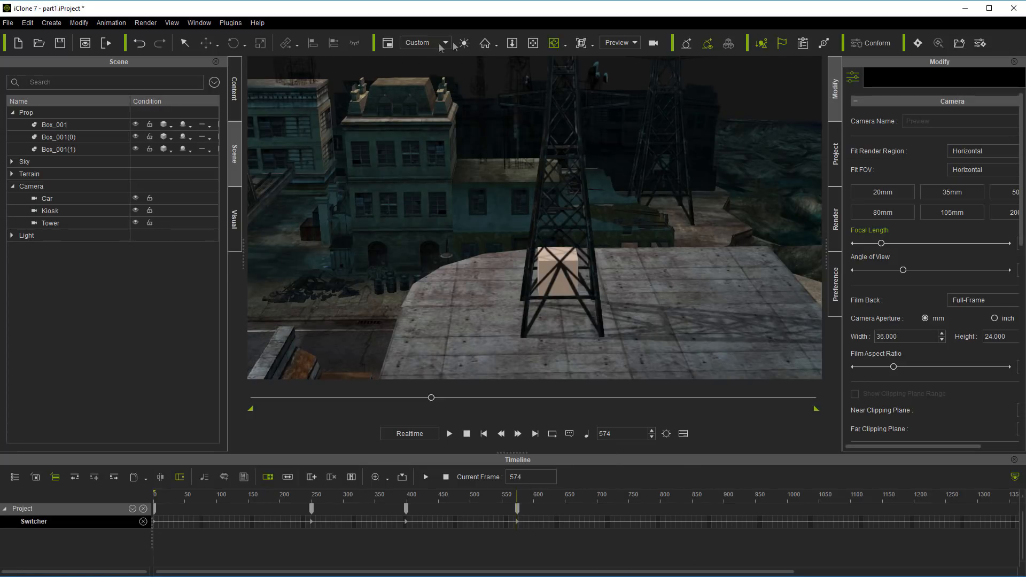
Step: Set the active camera to Switch and play the camera cuts from the first frame
click(628, 42)
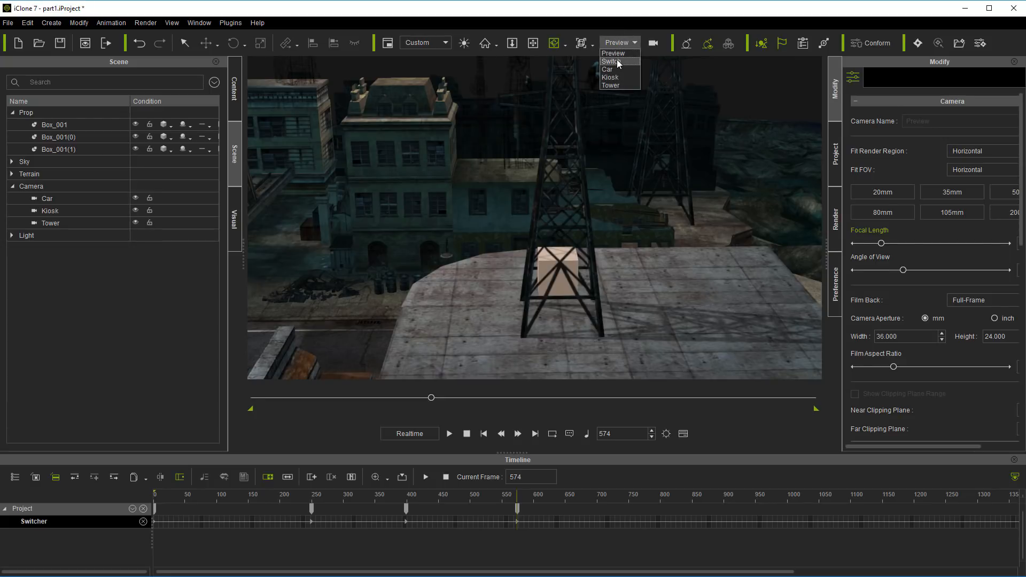
click(617, 59)
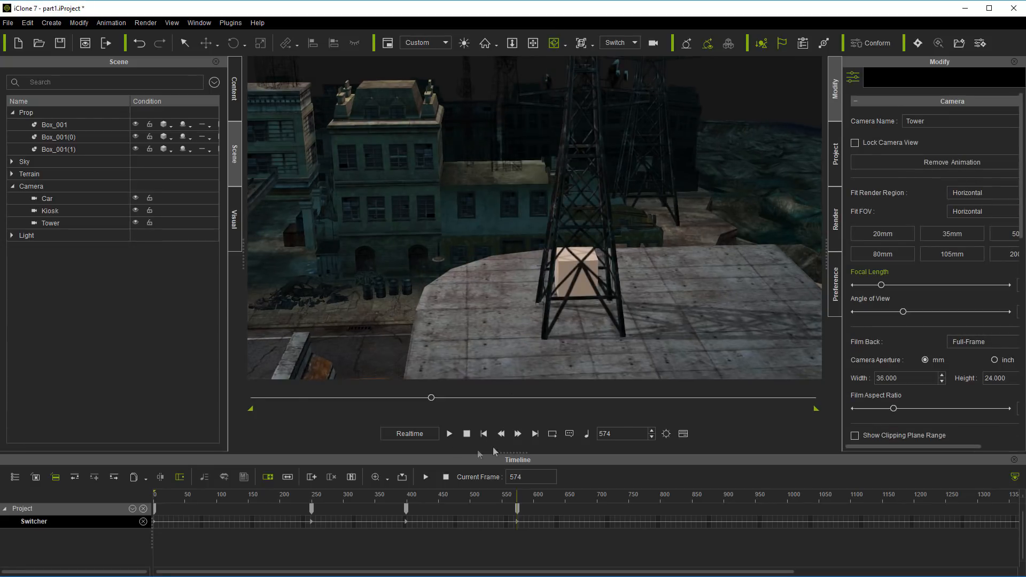
click(484, 433)
click(450, 434)
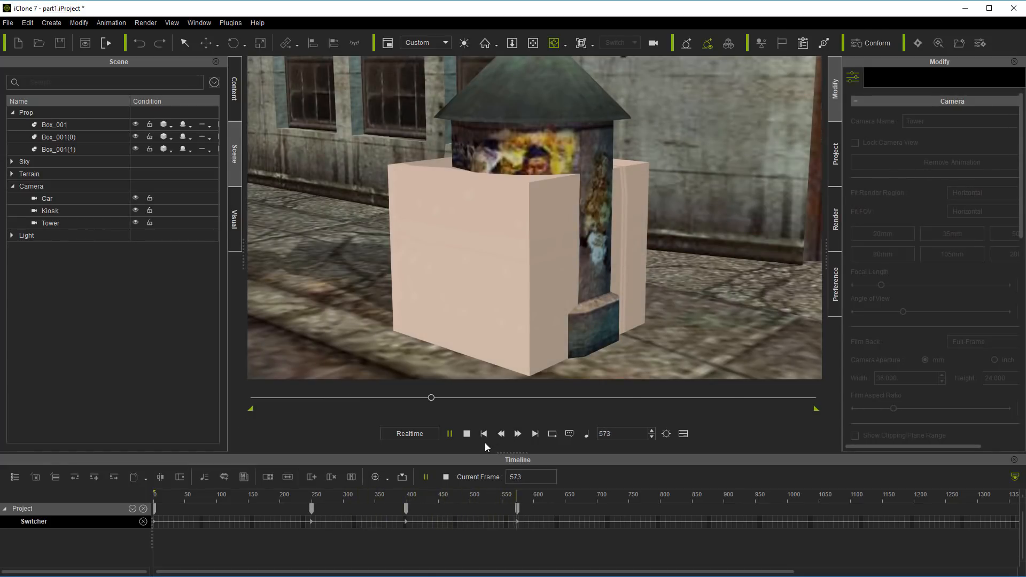
Step: Stop the playback and replay the camera cuts from the first frame
click(465, 435)
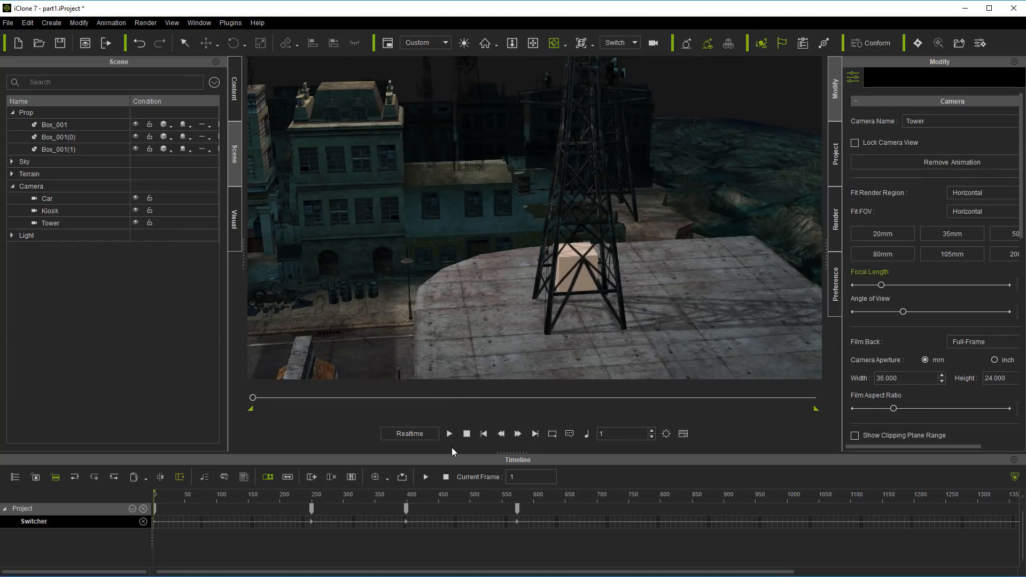
click(449, 434)
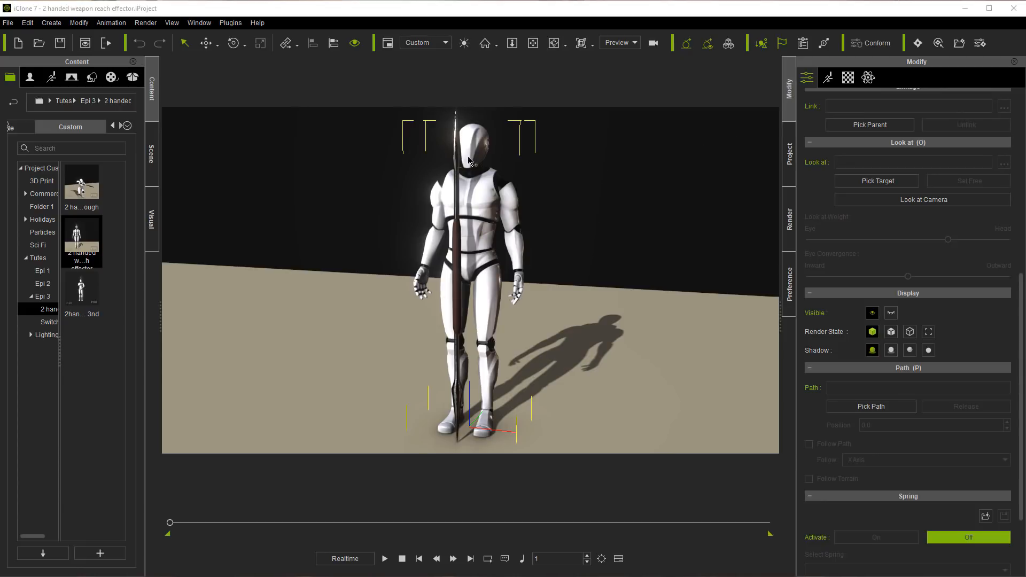
Step: Add reach effectors to both of the character's hands through Edit Reach Target
click(830, 79)
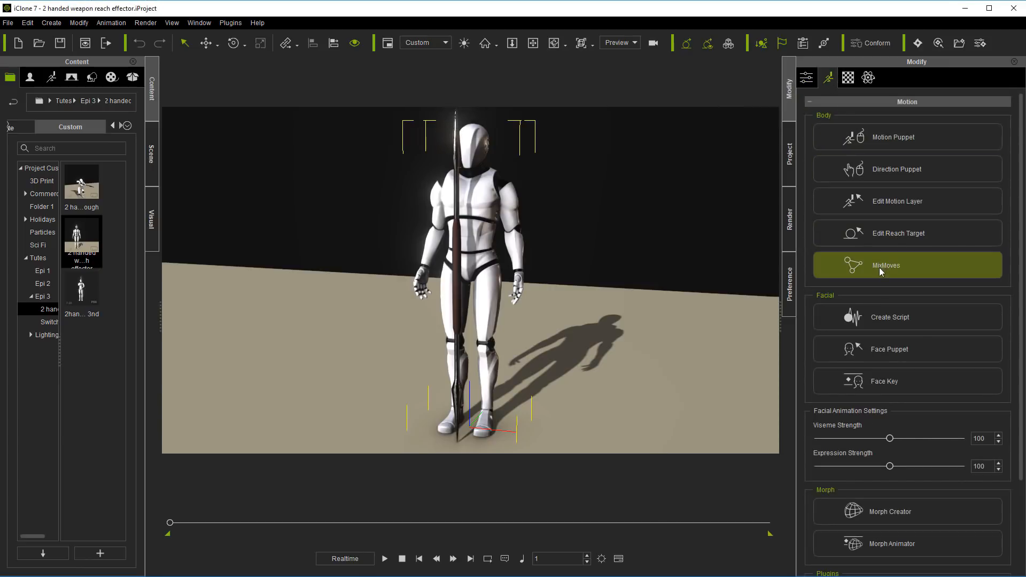
click(890, 236)
click(696, 195)
click(748, 195)
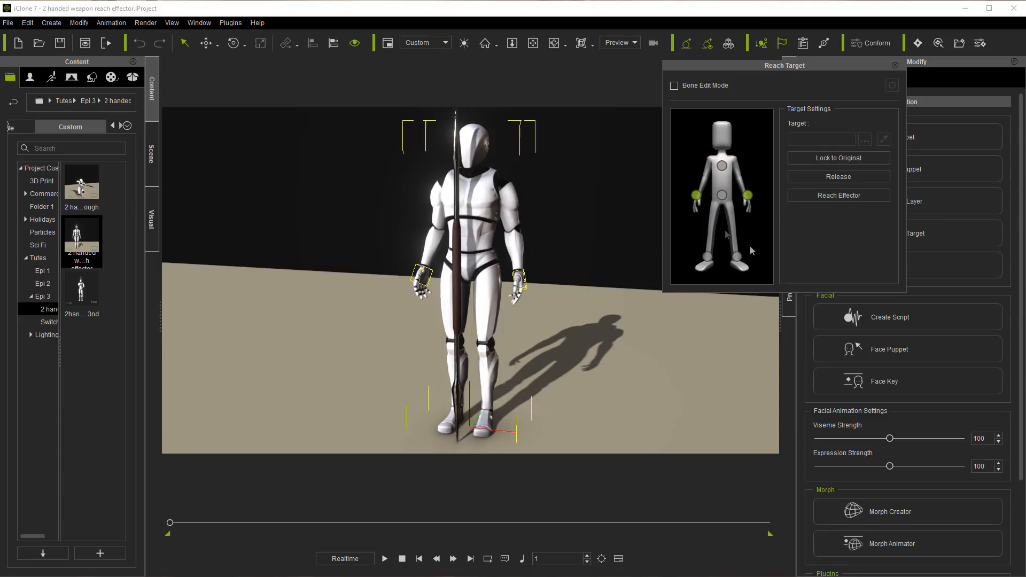
click(826, 197)
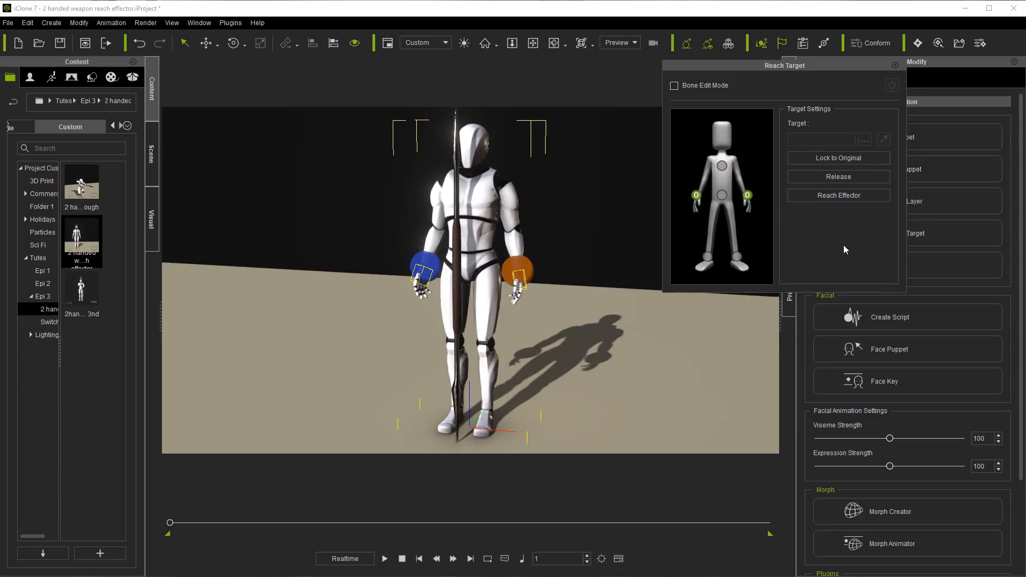
click(896, 65)
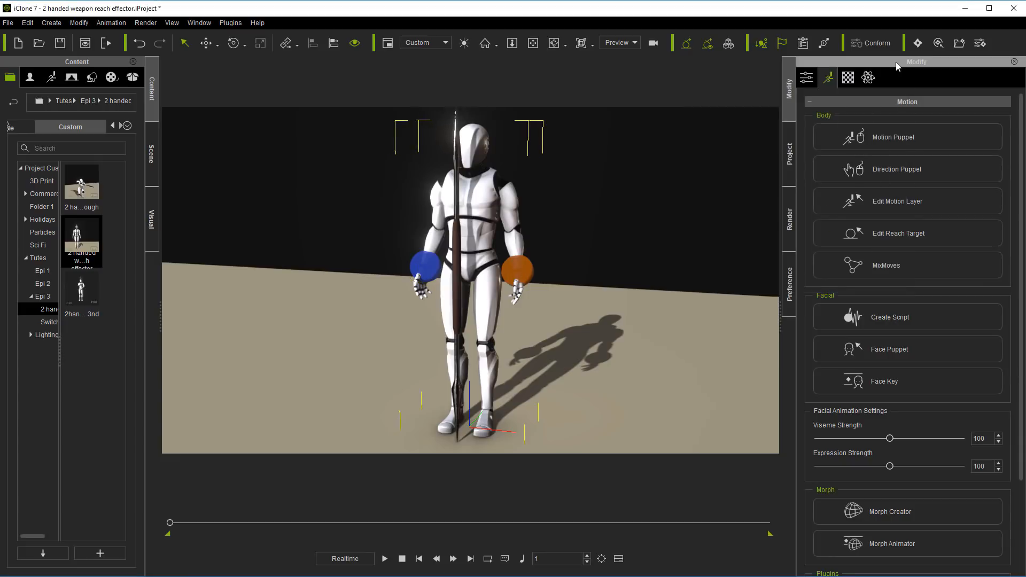
Step: Attach the orange left-hand reach dummy to the Freebie Fighting Staff with Position alignment
click(527, 280)
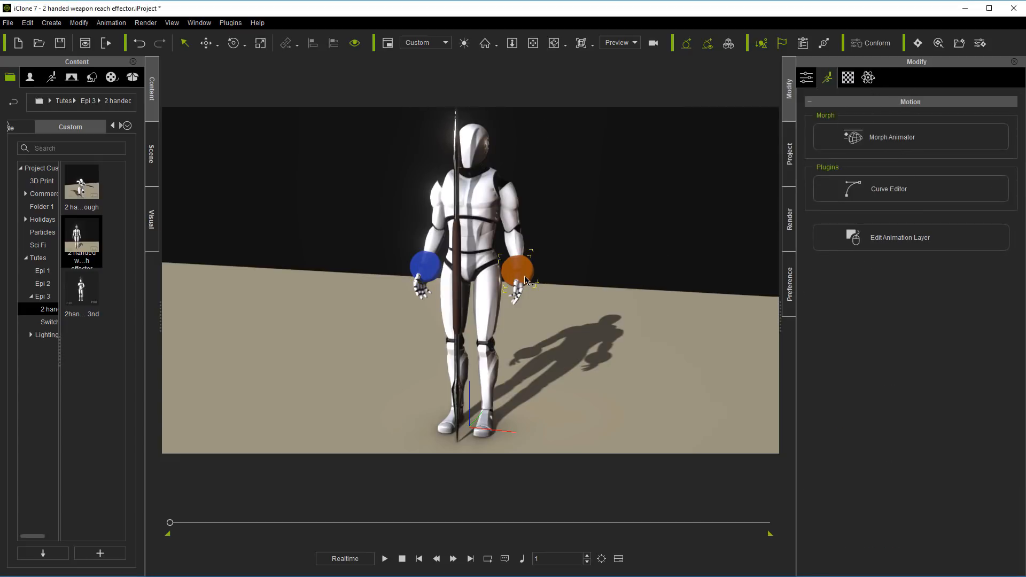
click(806, 78)
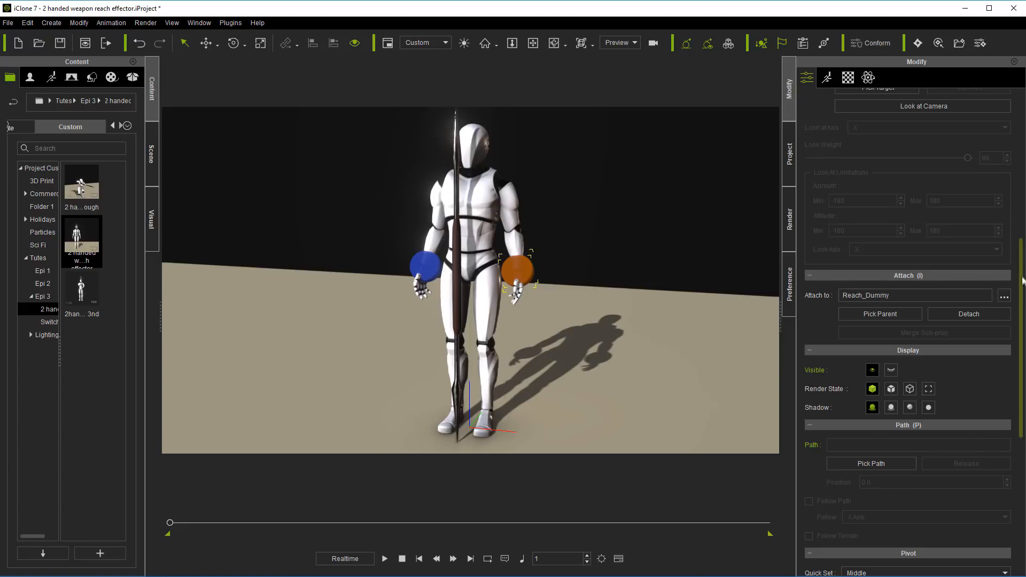
click(880, 314)
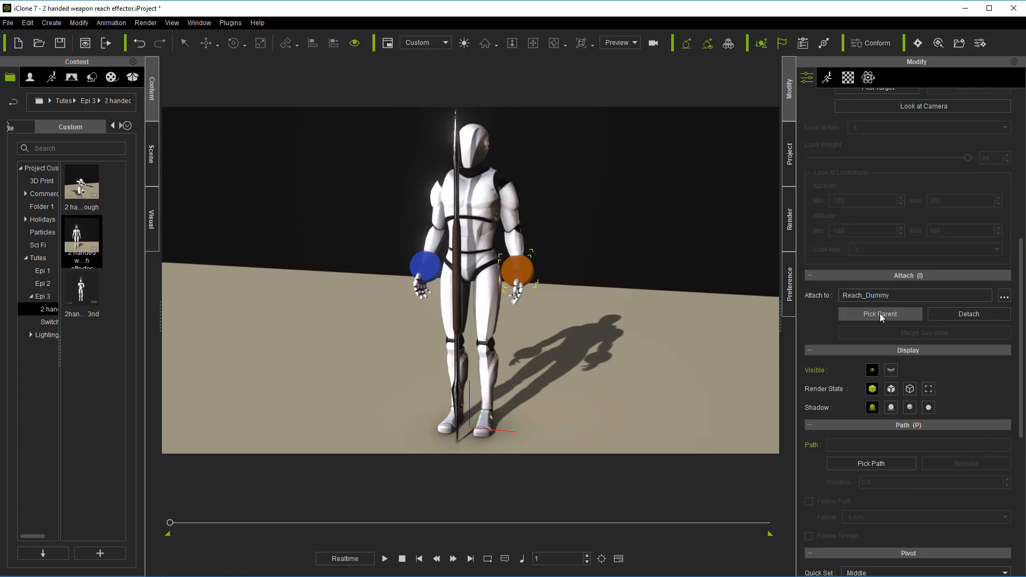
click(458, 254)
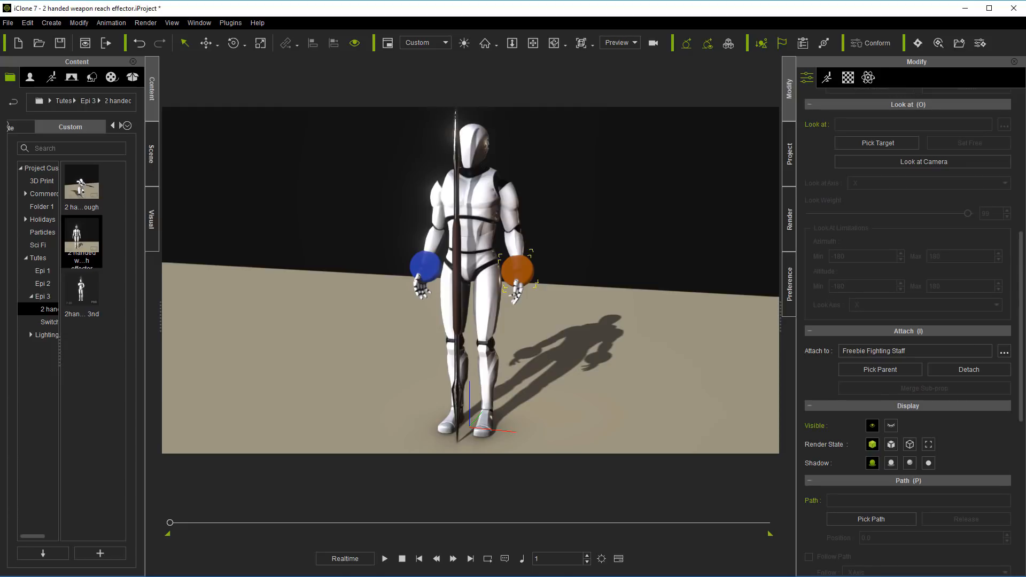
click(1004, 352)
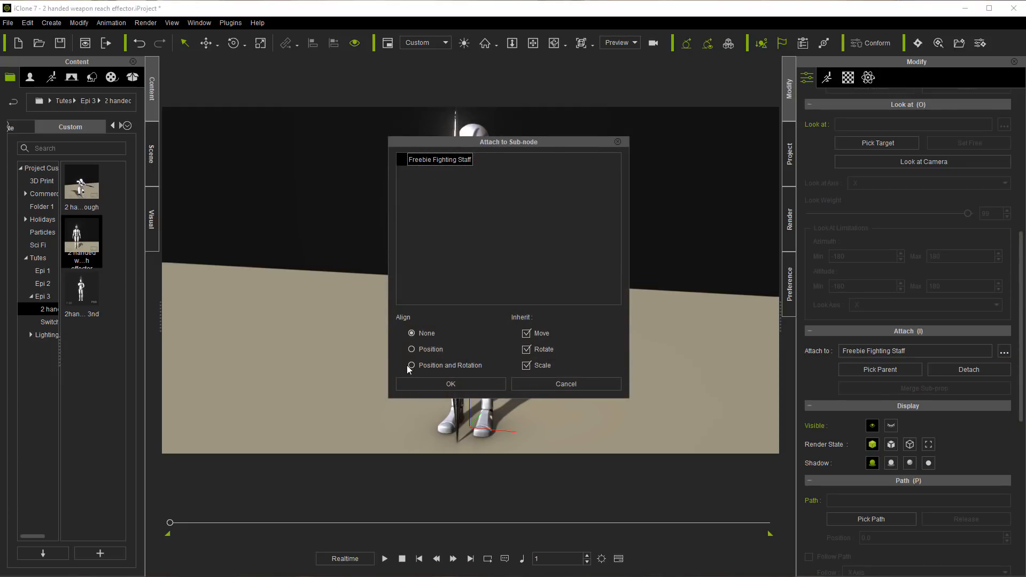
click(412, 349)
click(421, 385)
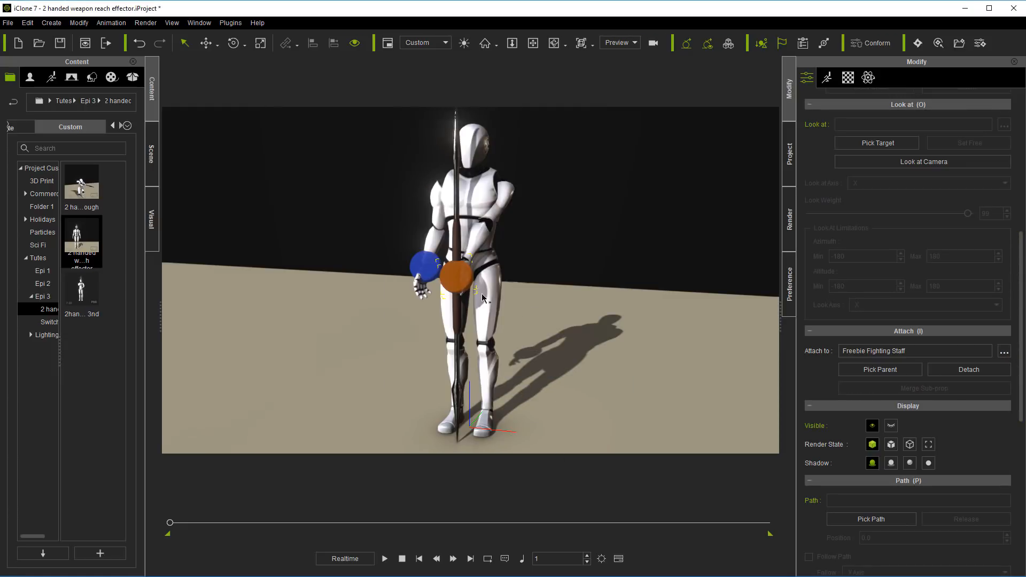
Step: Attach the blue right-hand reach dummy to the Freebie Fighting Staff with Position alignment
click(428, 270)
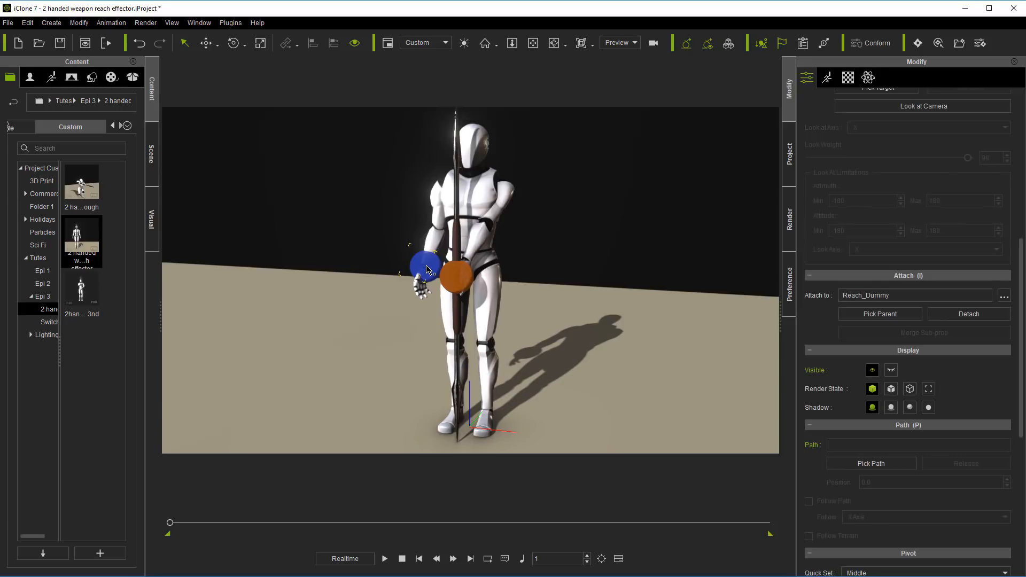
click(877, 313)
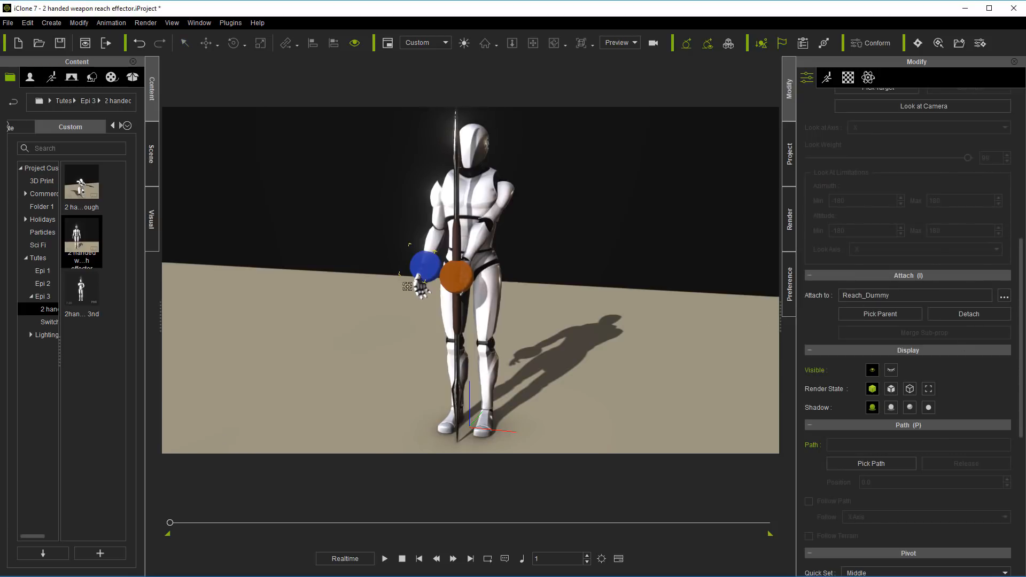
click(456, 247)
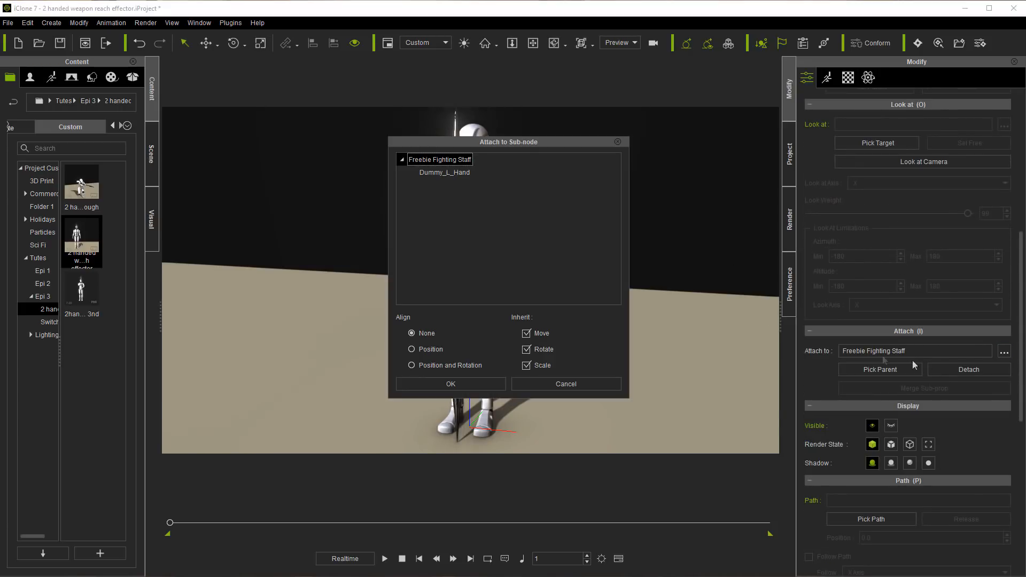
click(430, 349)
click(440, 383)
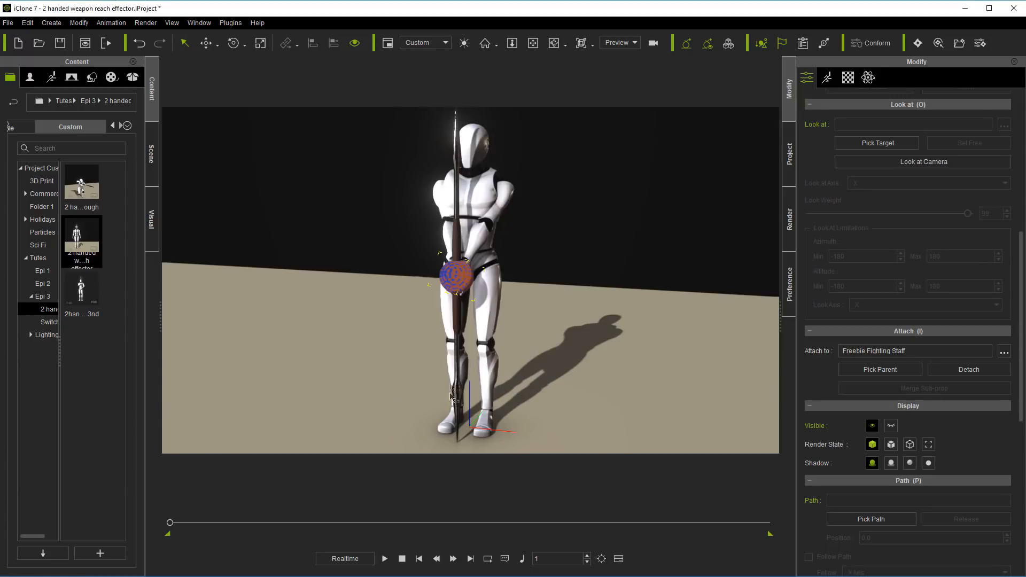
Step: Select only Dummy_L_Hand and move it up the staff to chest height, above the right-hand dummy
click(151, 155)
click(107, 223)
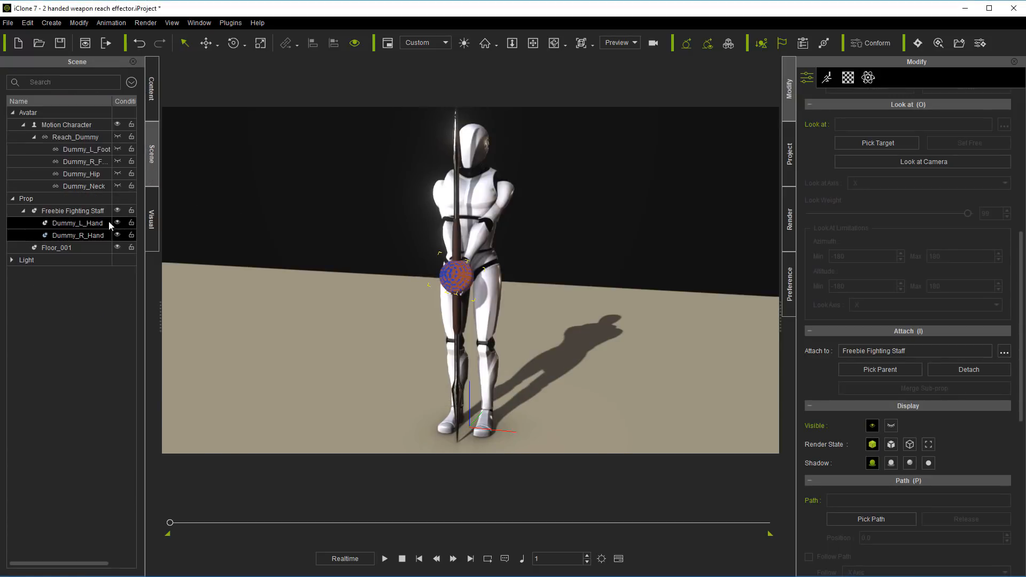
click(208, 42)
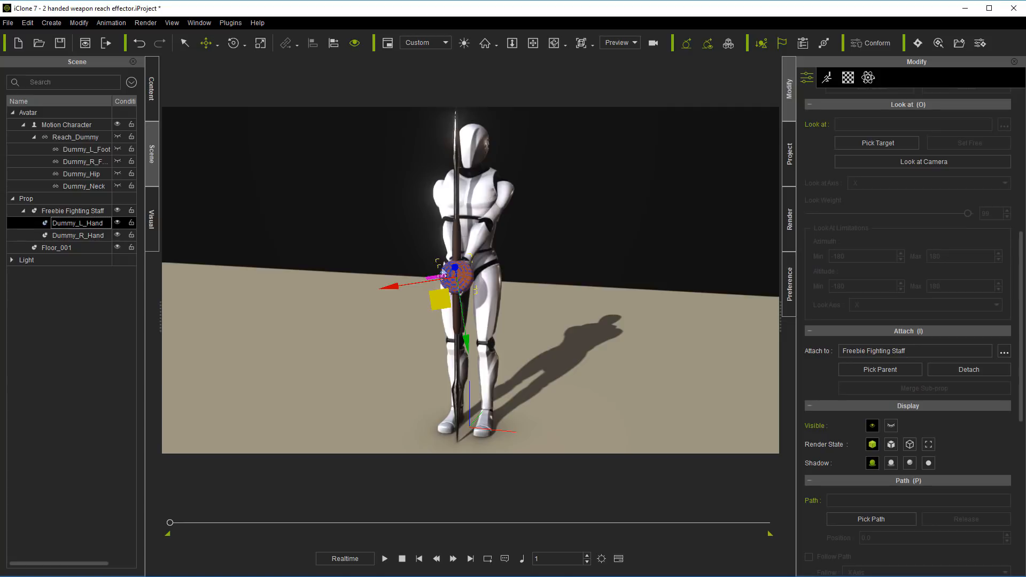
key(w)
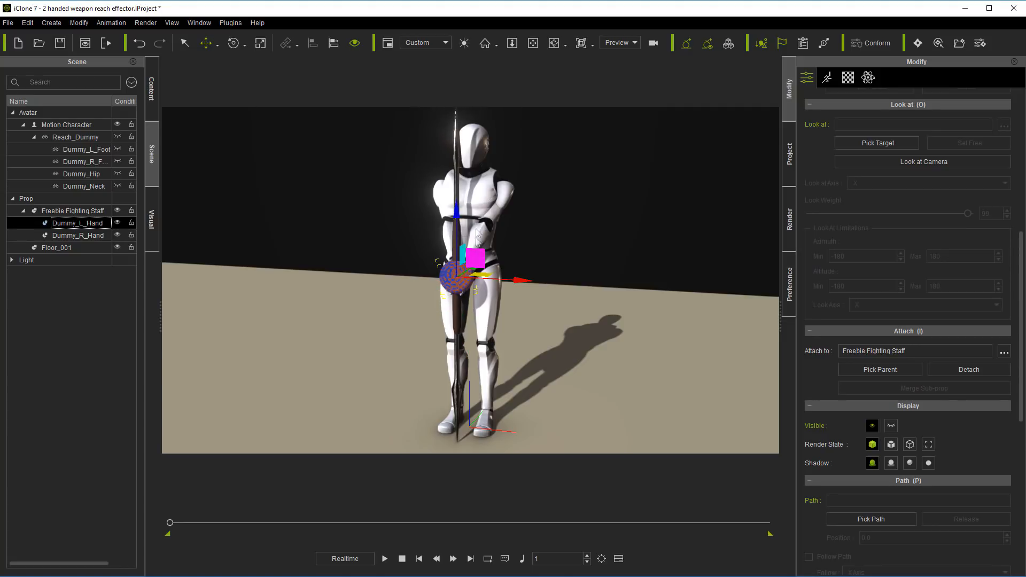
drag(458, 215, 470, 162)
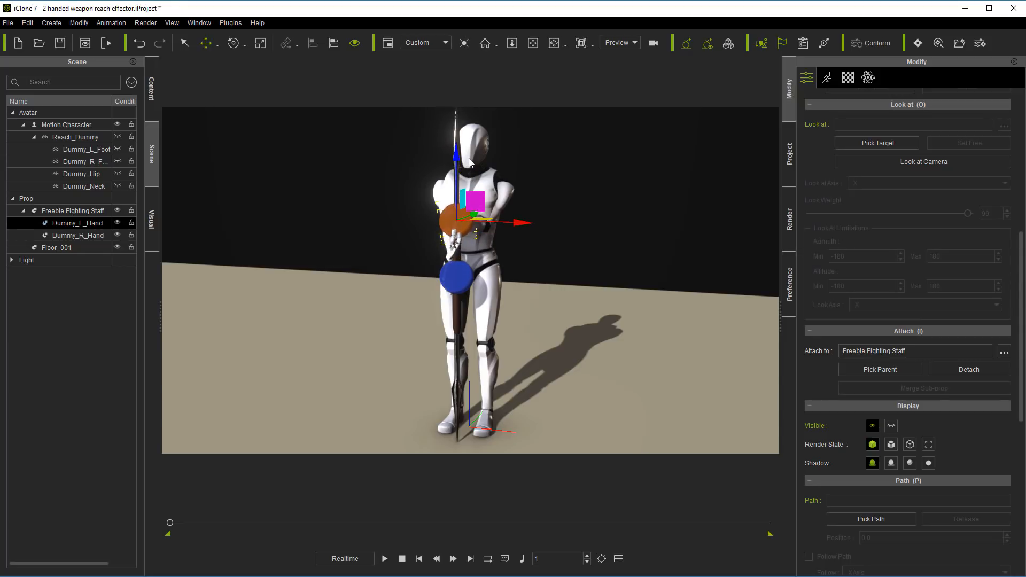
Step: Hide Dummy_L_Hand and rotate it until the left hand lies horizontally across the staff
scroll(463, 218, up, 6)
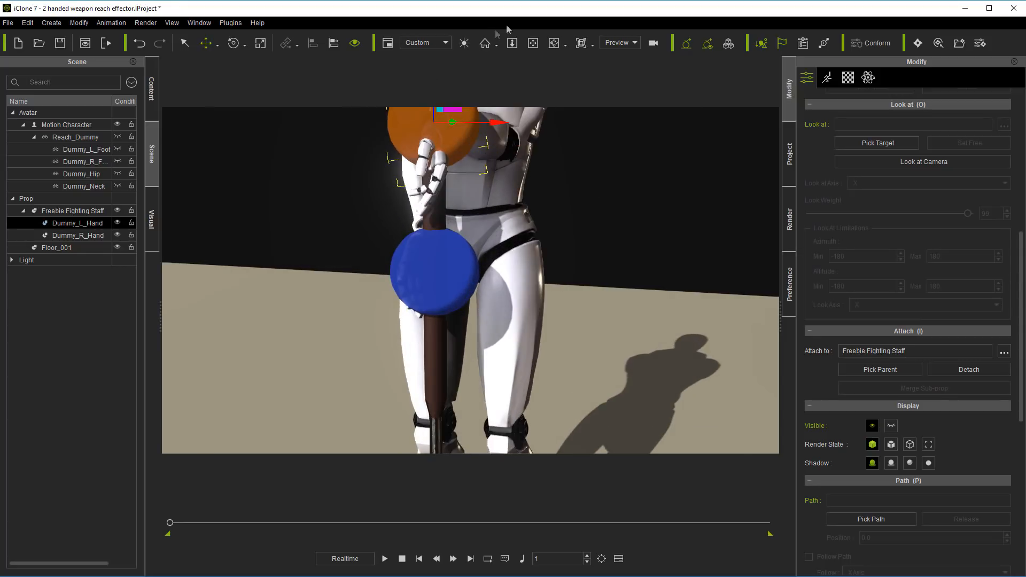
click(532, 43)
drag(562, 133, 593, 219)
click(117, 222)
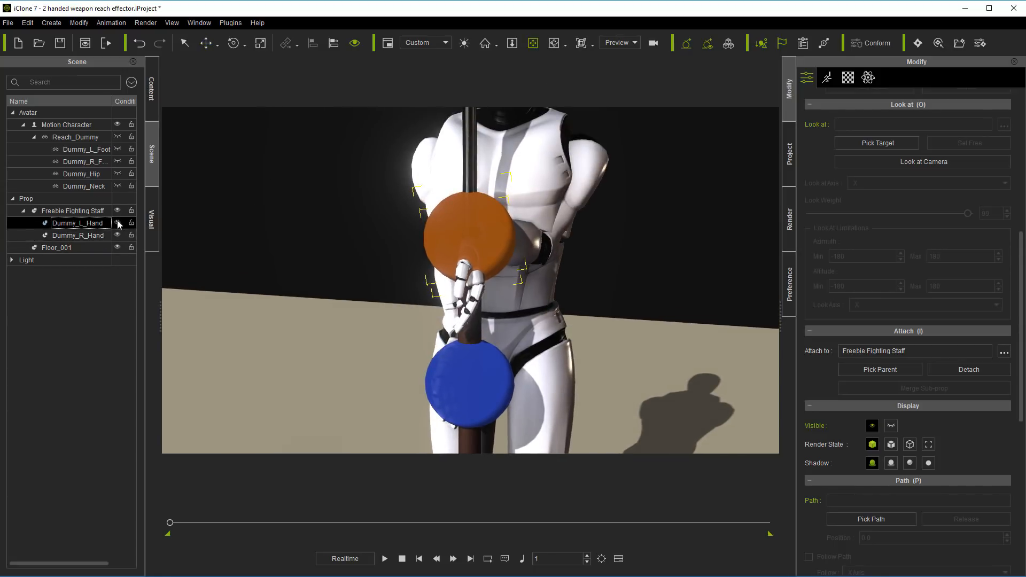
click(233, 43)
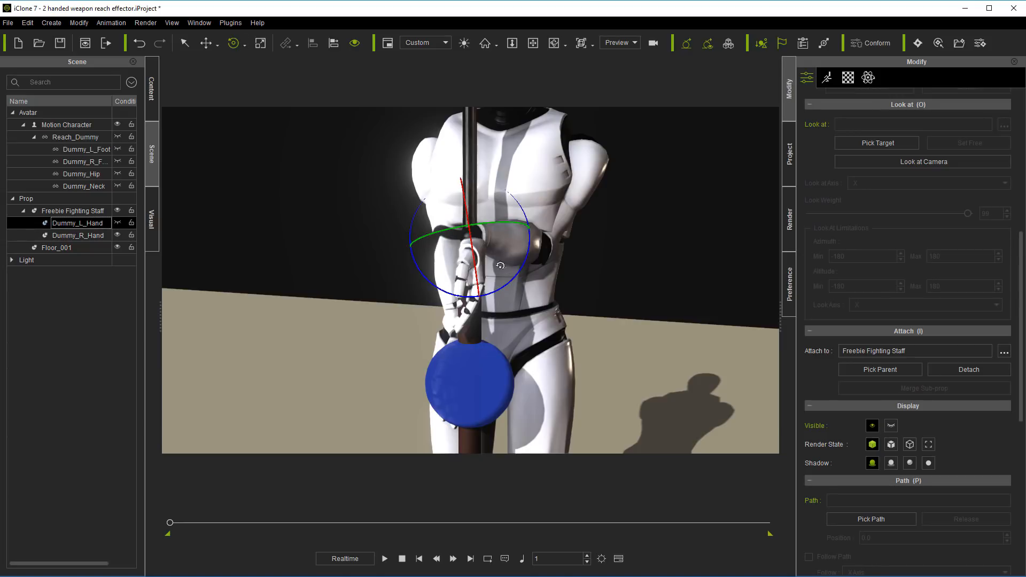
drag(470, 259, 432, 248)
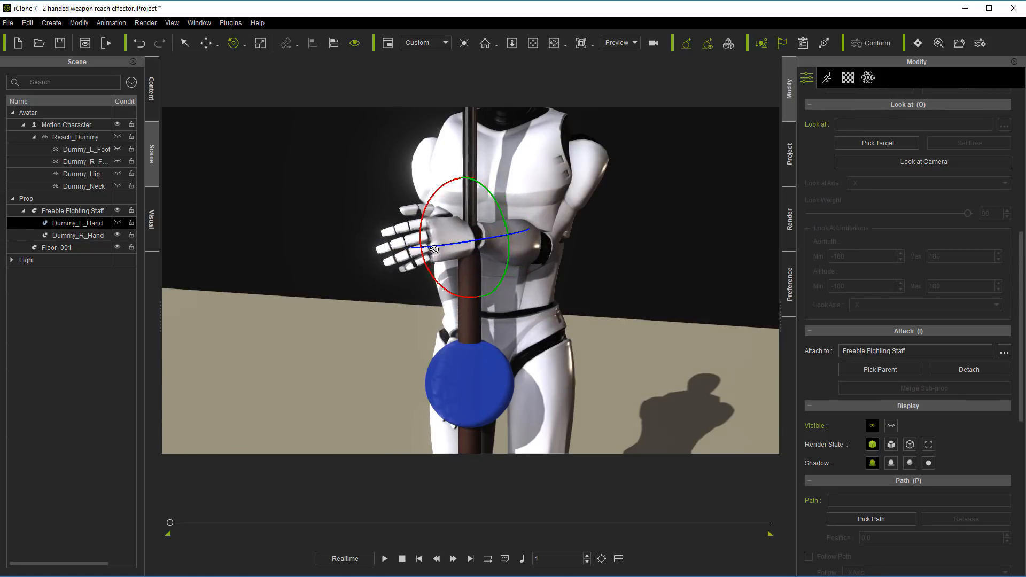
Step: Shift Dummy_L_Hand sideways along X and fine-tune its rotation so the left palm rests against the staff
key(w)
drag(526, 236, 548, 237)
key(e)
drag(481, 242, 479, 247)
key(w)
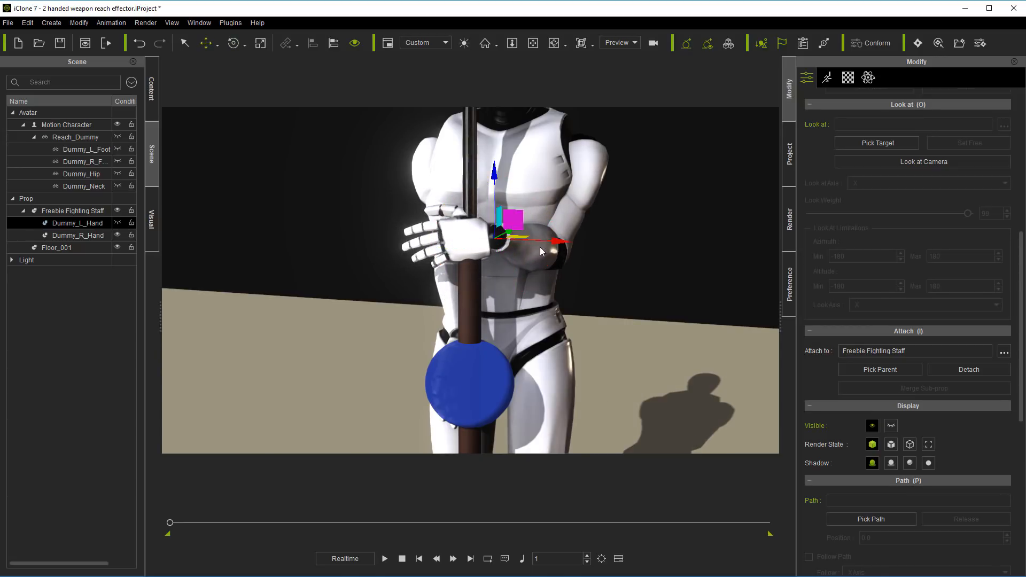
drag(553, 239, 581, 243)
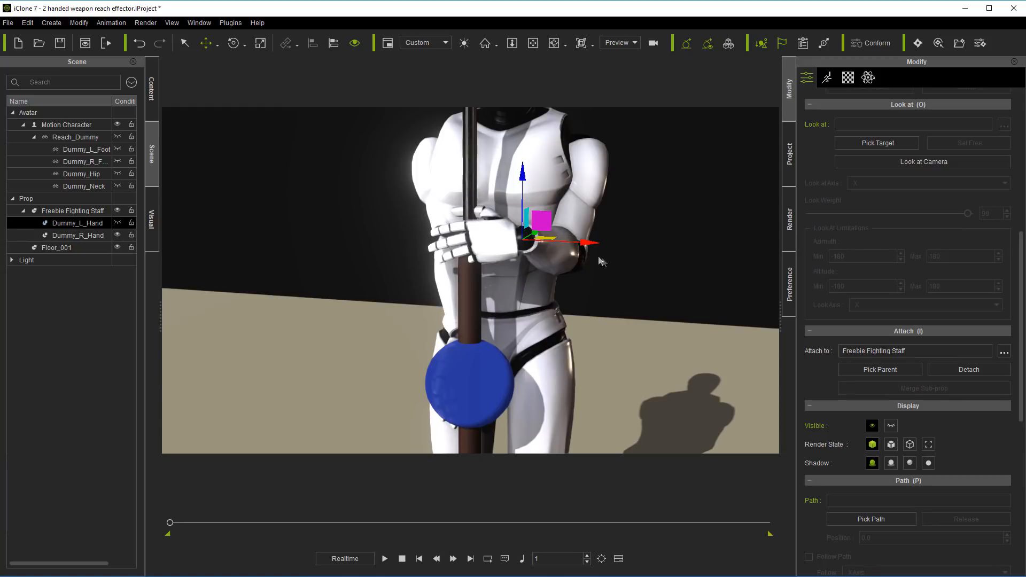
drag(591, 244, 592, 244)
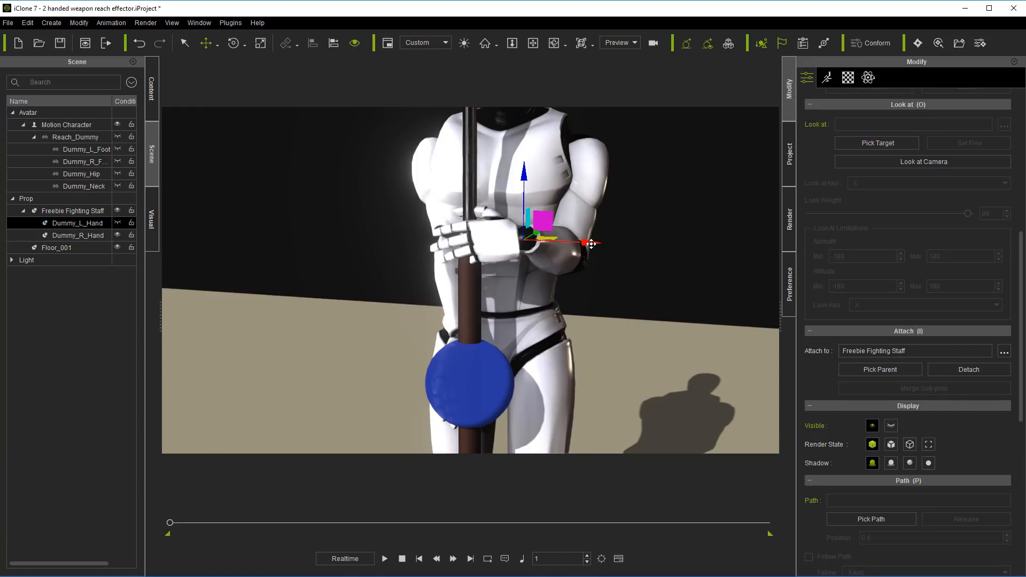
Step: Hide Dummy_R_Hand and move it slightly up the staff
click(490, 392)
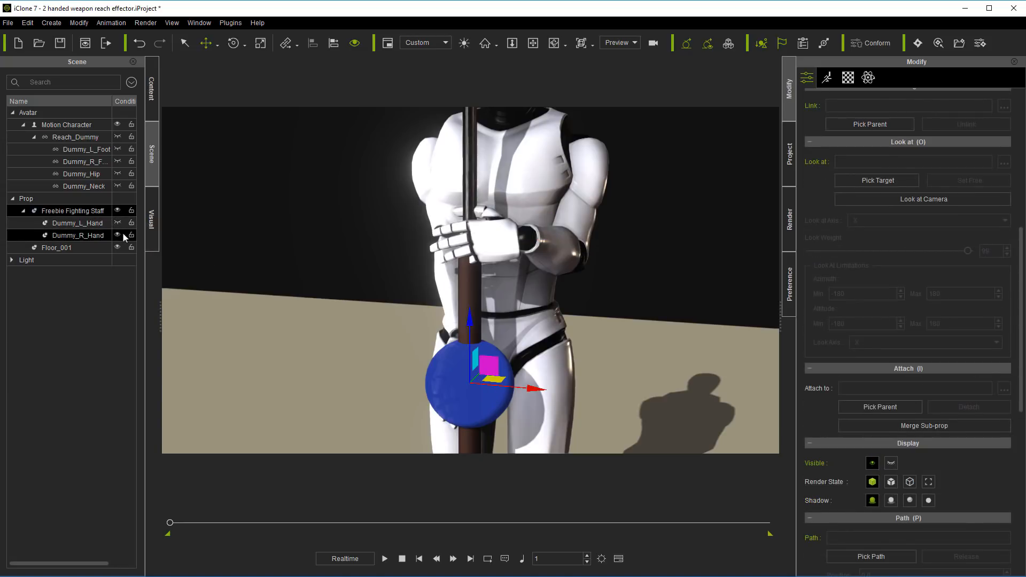
click(83, 237)
click(117, 235)
drag(468, 321, 470, 305)
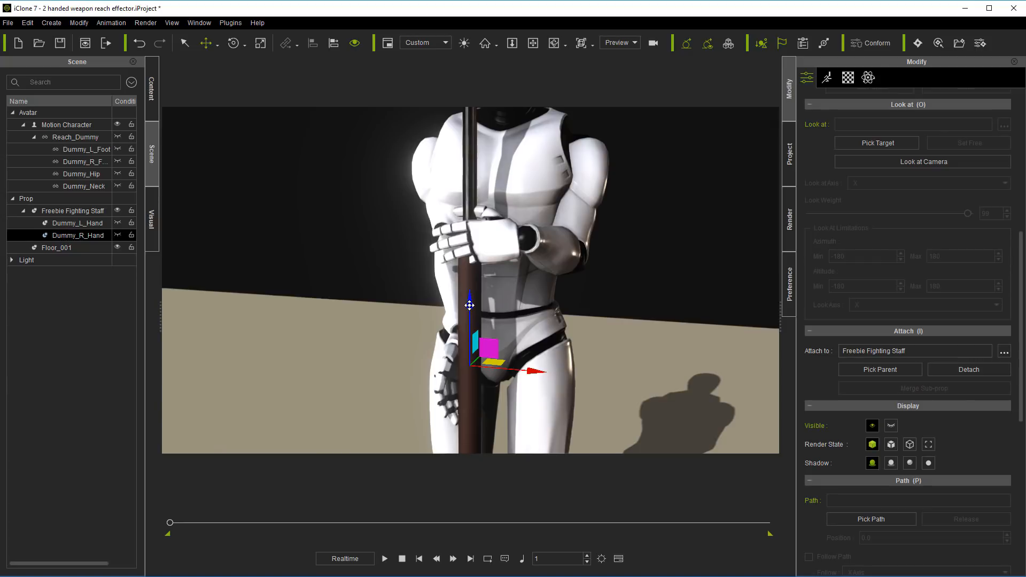
Step: Rotate Dummy_R_Hand so the right hand points across the staff, shifting it slightly outward along X
click(233, 45)
drag(469, 326, 481, 349)
key(w)
drag(531, 371, 518, 370)
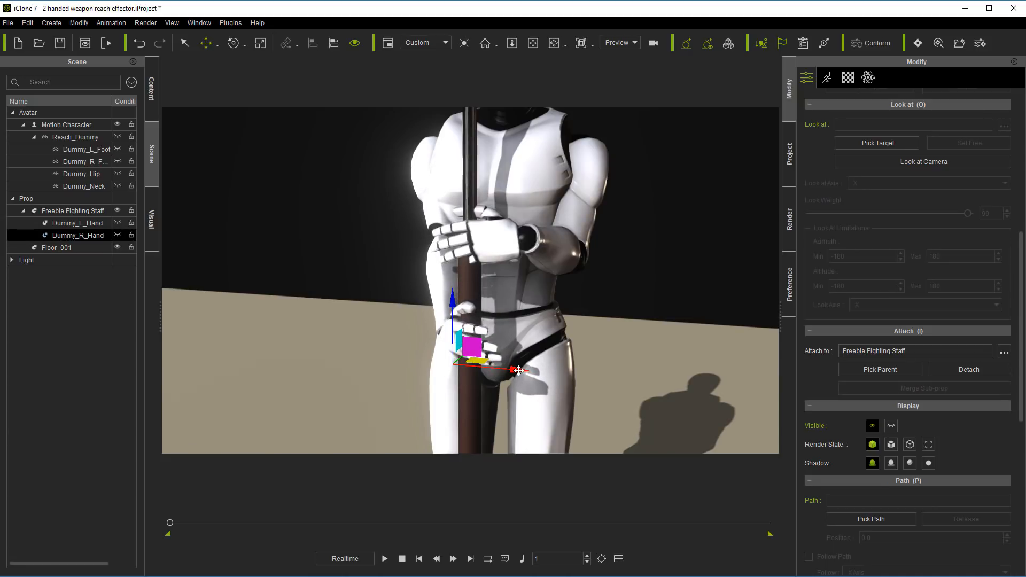
key(e)
drag(404, 353, 449, 378)
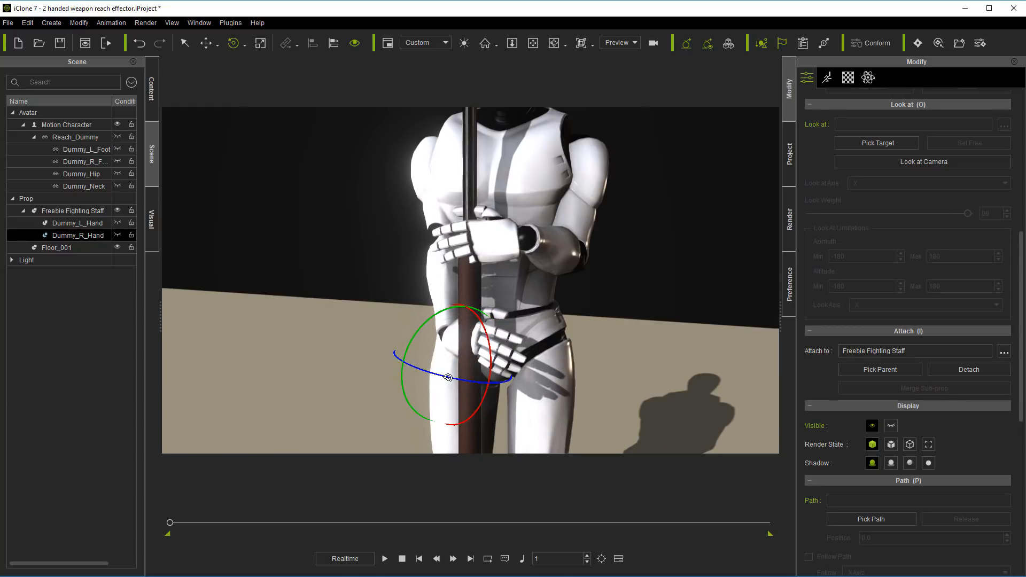
Step: Move Dummy_R_Hand outward until the right palm meets the staff, and raise it to just below the left hand
key(w)
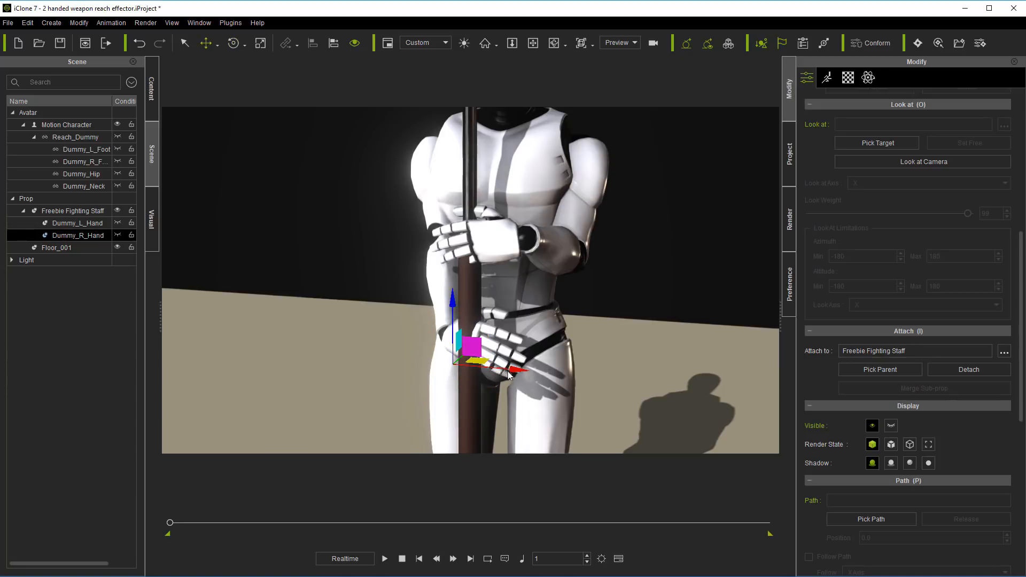
drag(513, 371, 491, 377)
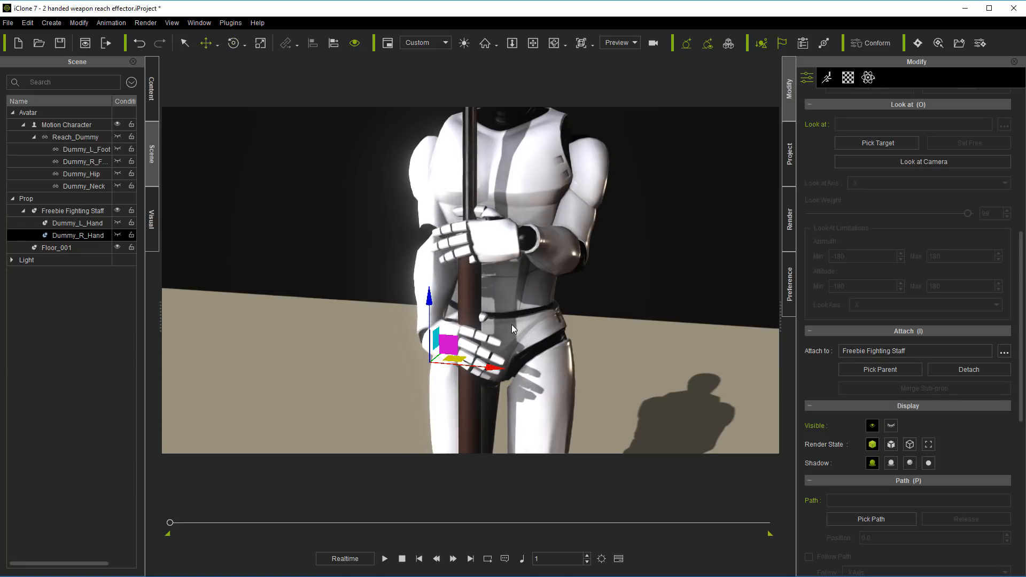
scroll(511, 325, down, 5)
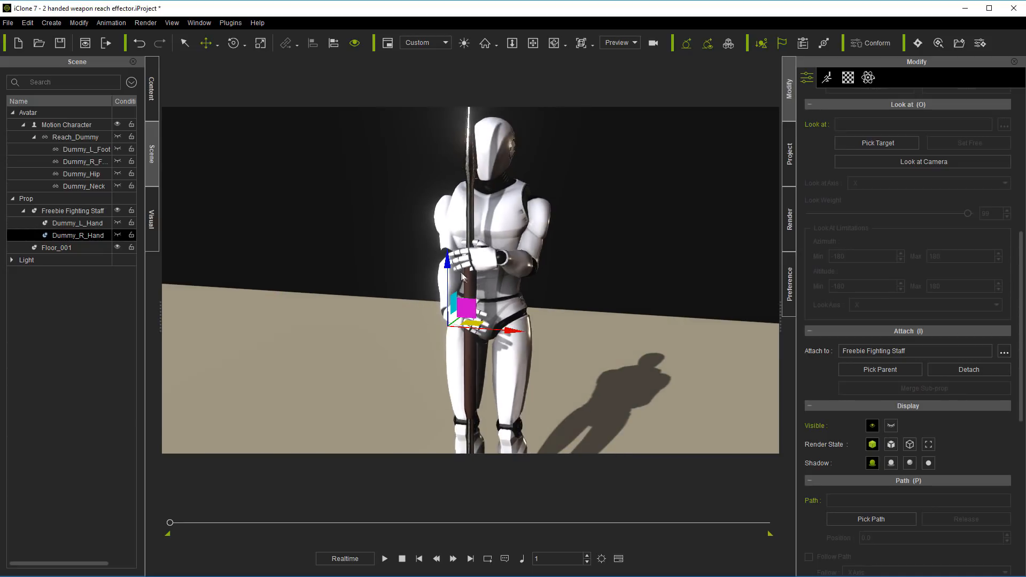
drag(448, 263, 448, 234)
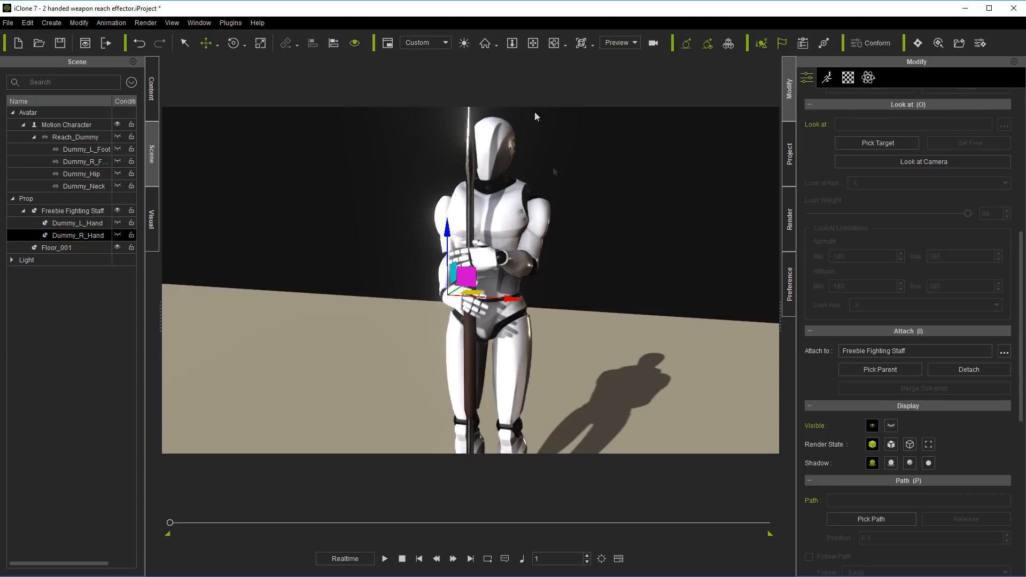
Step: Rotate Dummy_R_Hand slightly about its vertical axis to refine the right hand's grip on the staff, and deselect it
click(554, 43)
drag(585, 160, 577, 203)
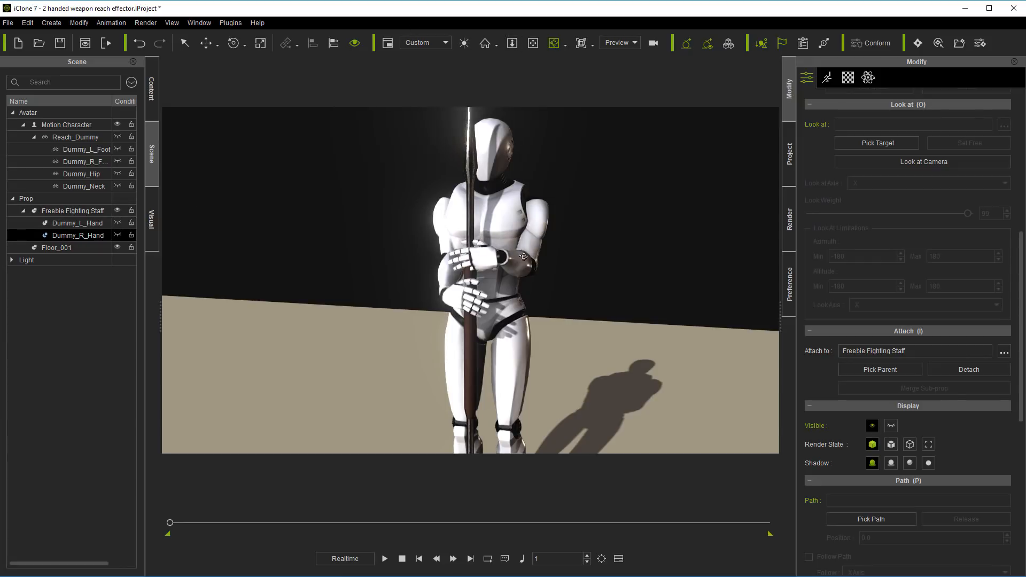
click(233, 43)
drag(455, 306, 465, 310)
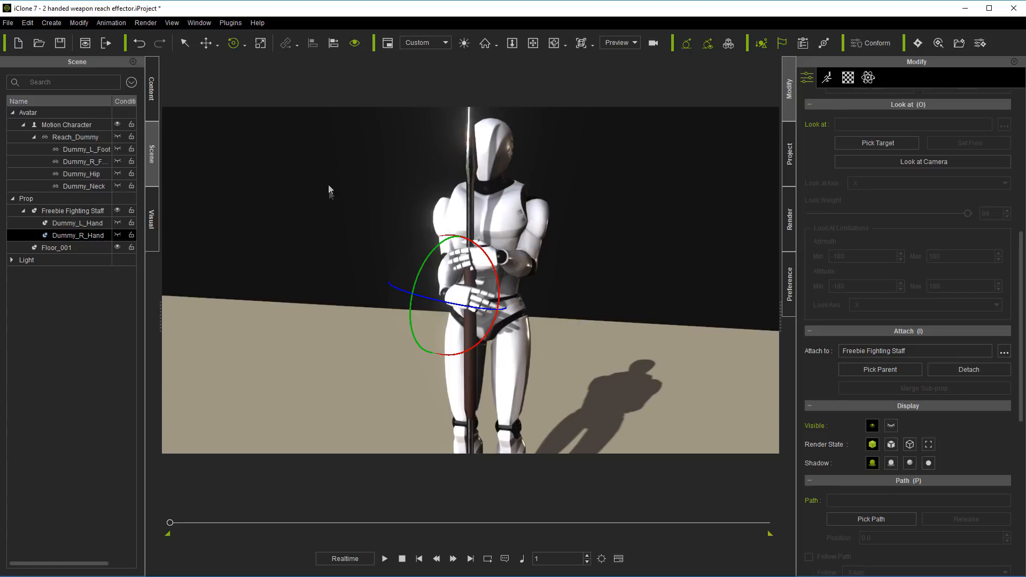
click(248, 198)
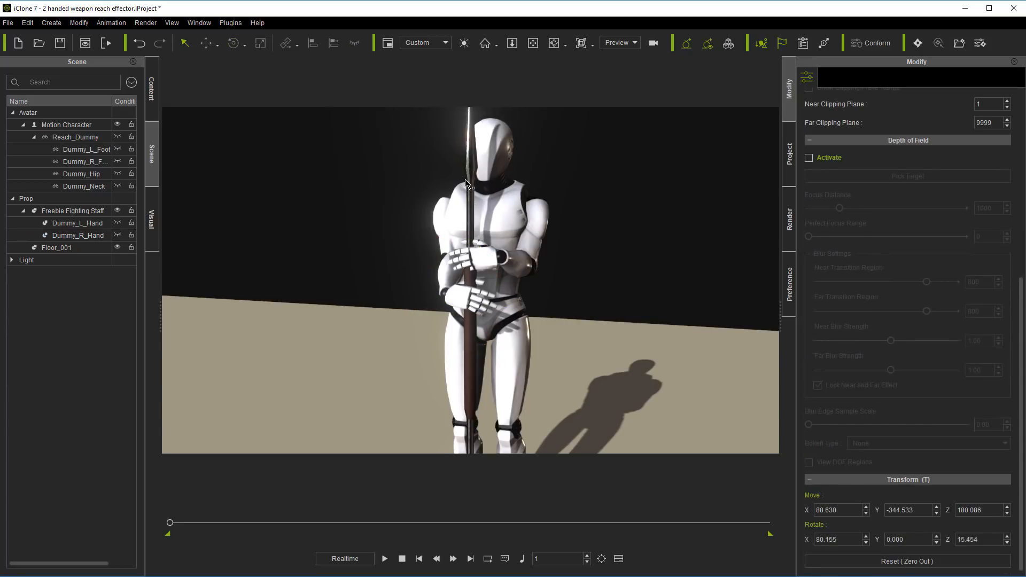
Step: Check the reach mode of the right hand's Dummy_R_Hand target in Motion Character's Reach Target settings
click(510, 156)
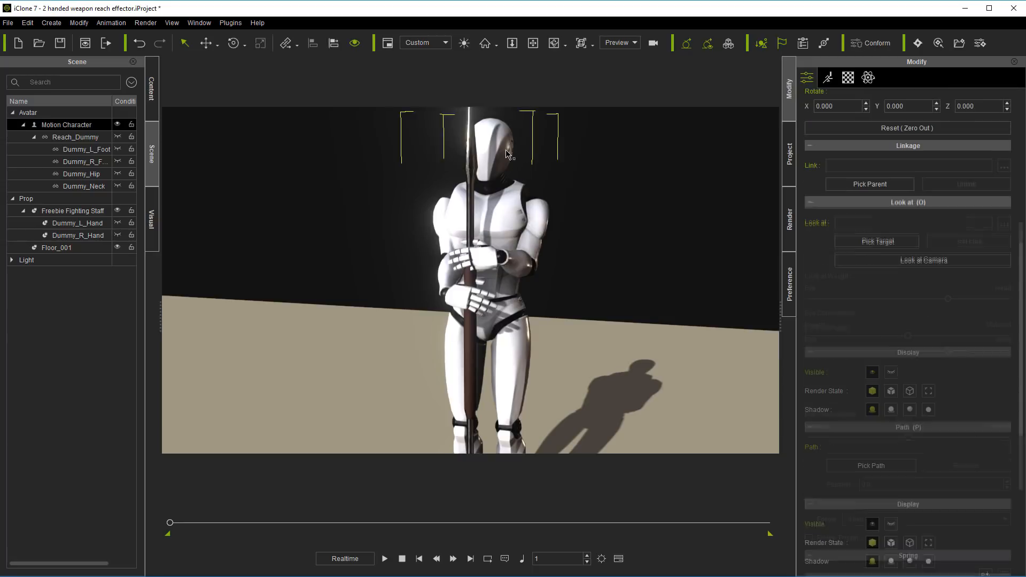
click(829, 78)
click(921, 230)
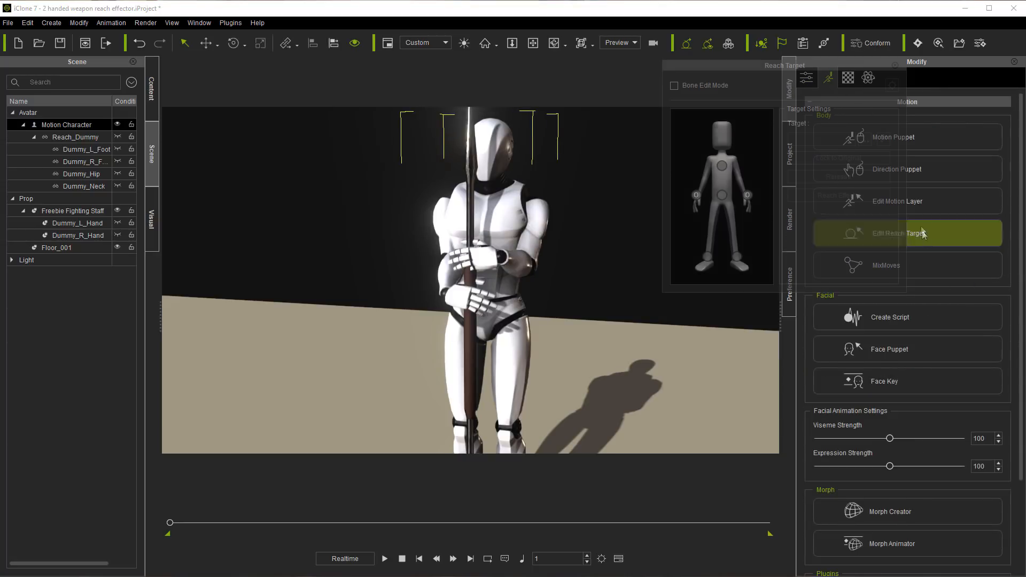
click(696, 195)
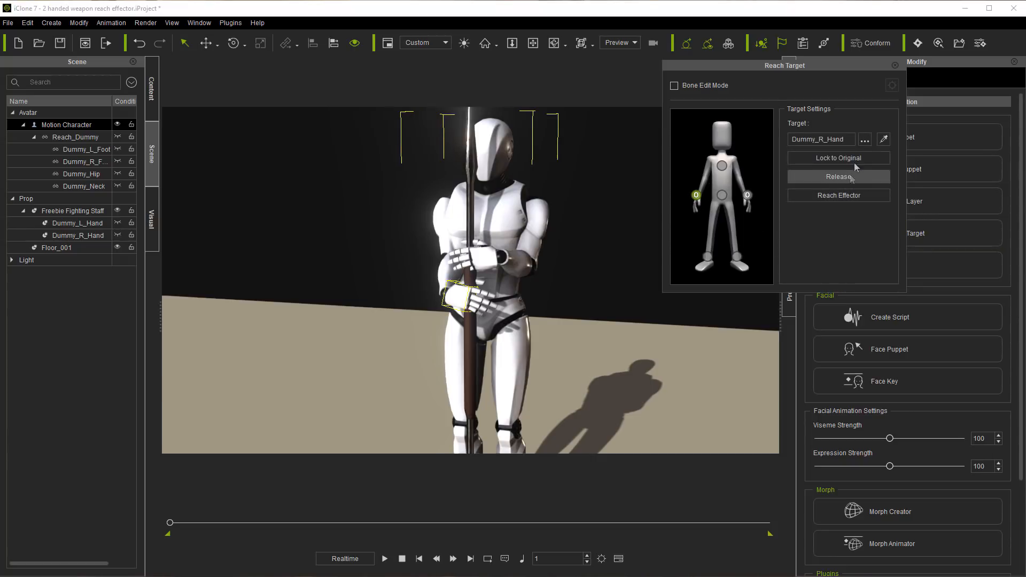
click(865, 139)
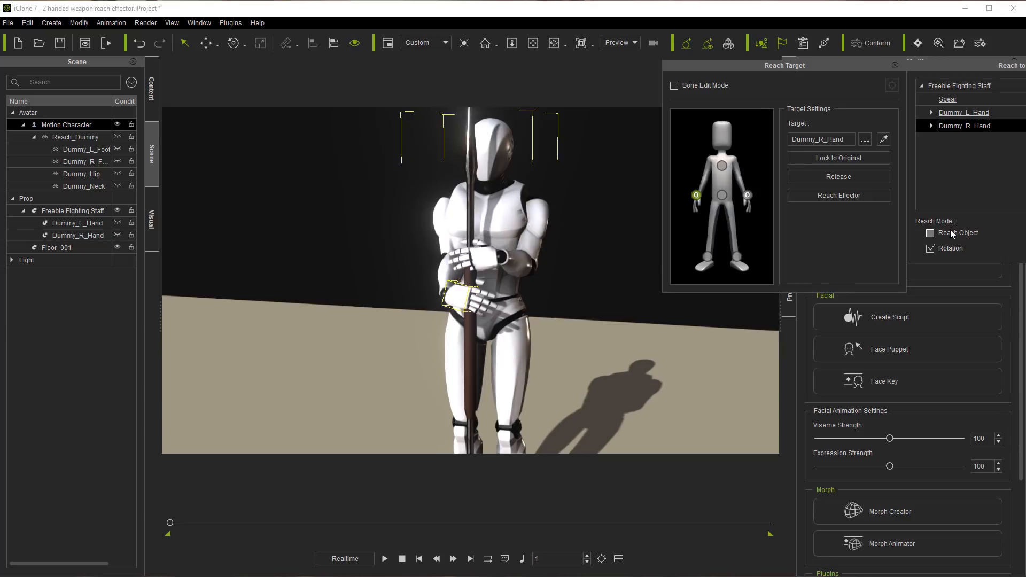
click(1025, 65)
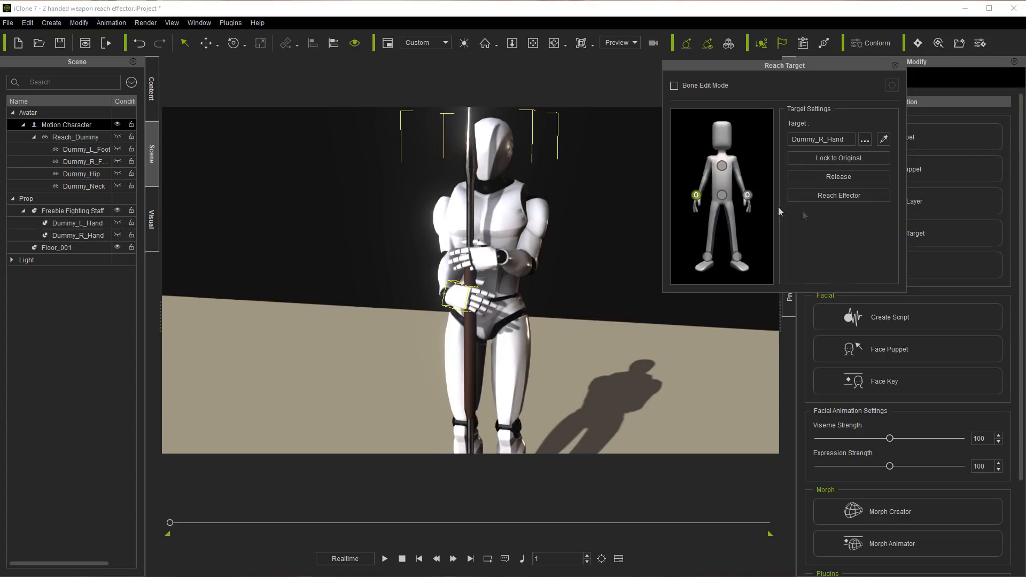
Step: Make sure Reach Object and Rotation are enabled for the left hand's Dummy_L_Hand target, and close the Reach Target settings
click(748, 196)
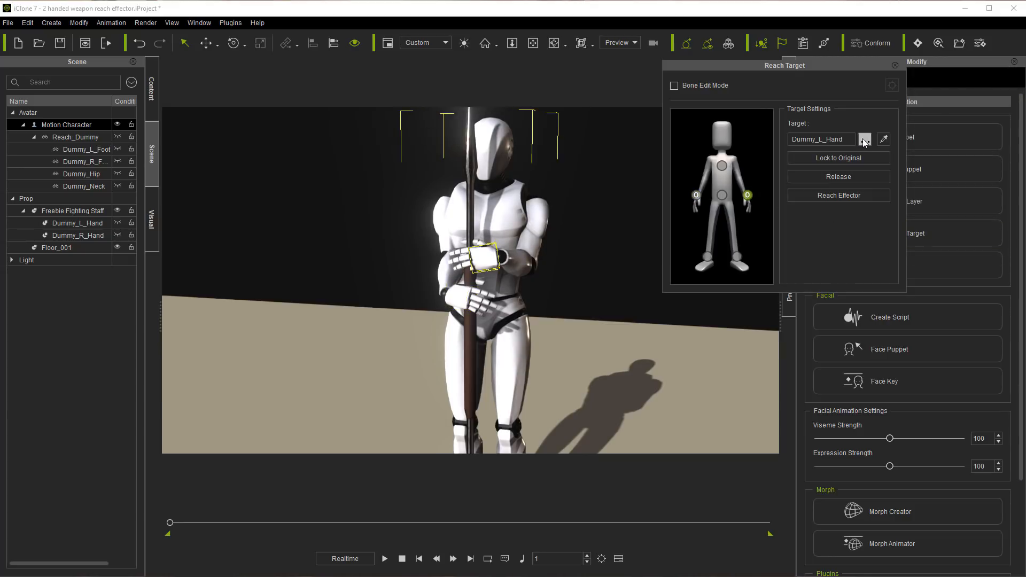
click(864, 140)
click(957, 232)
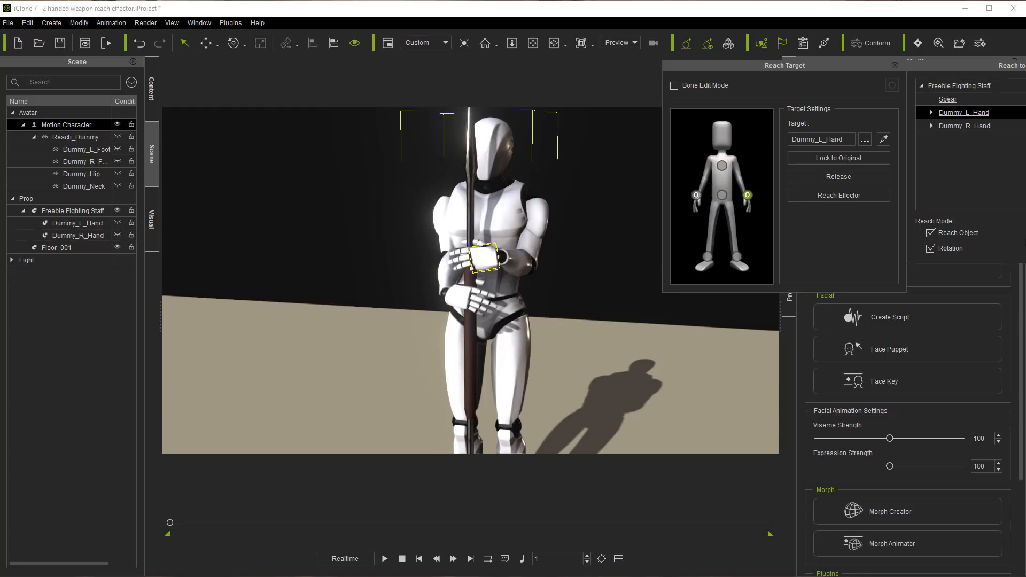
click(896, 65)
Step: Rotate the character's right and left elbows outward from the body in the motion layer's IK mode
click(554, 43)
drag(608, 126, 654, 129)
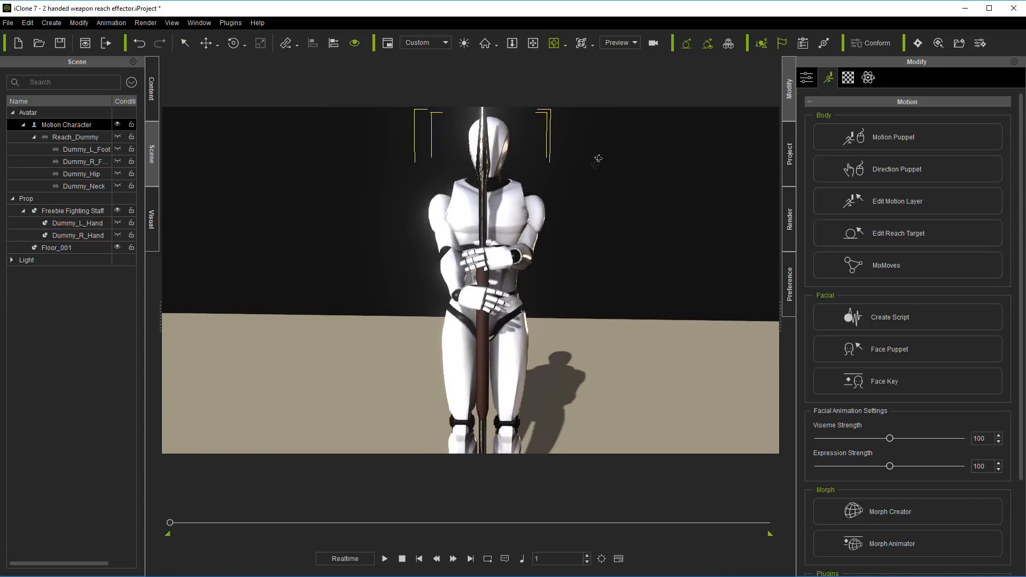
key(n)
click(632, 185)
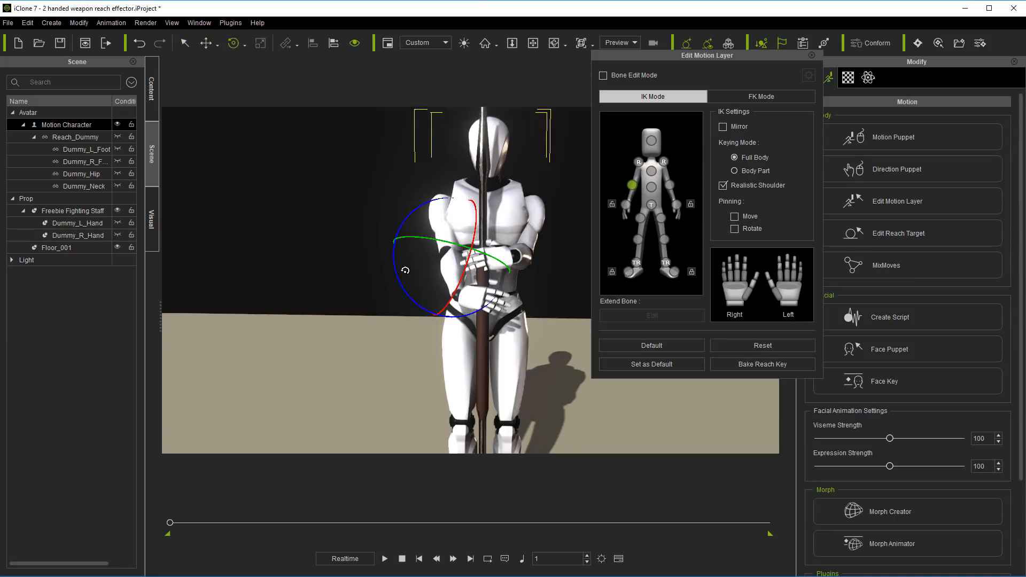
drag(403, 271, 437, 294)
click(670, 184)
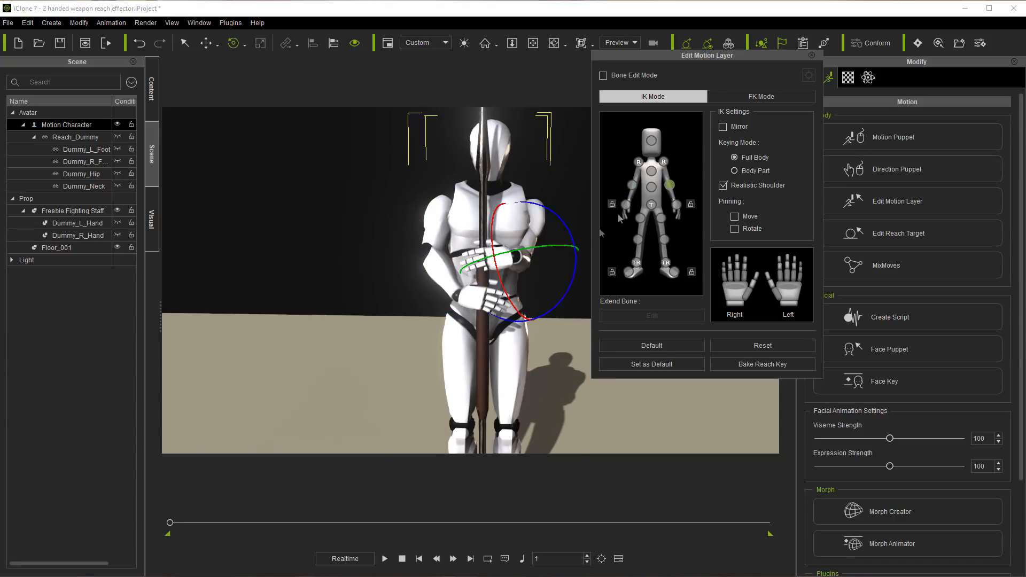
drag(572, 260, 580, 277)
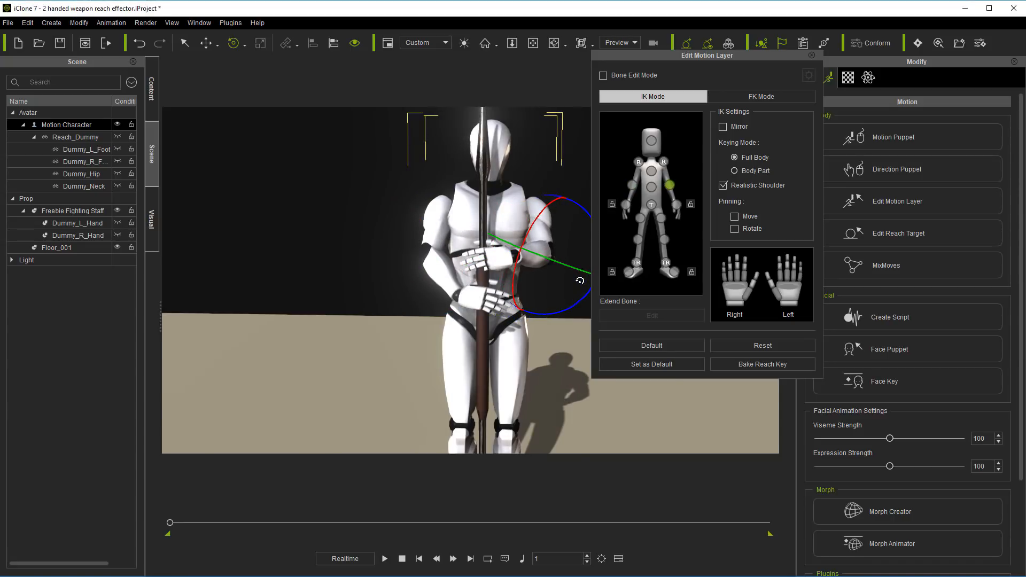
click(812, 56)
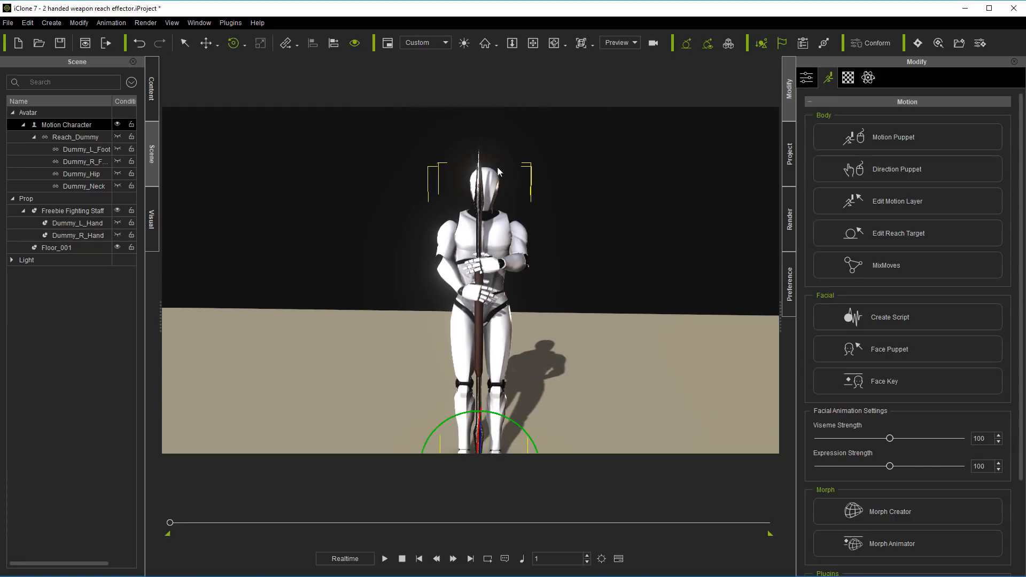
Step: At frame 45, rotate the Freebie Fighting Staff so it tilts diagonally across the character's body
click(480, 208)
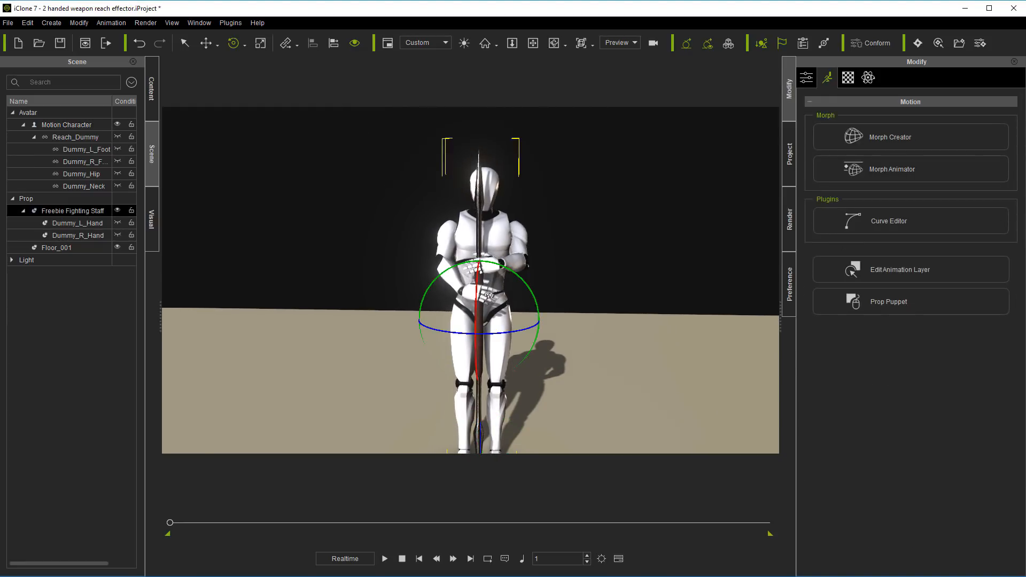
mouse_move(516, 275)
mouse_down()
mouse_move(526, 282)
mouse_move(487, 282)
mouse_move(525, 279)
mouse_move(513, 274)
mouse_up()
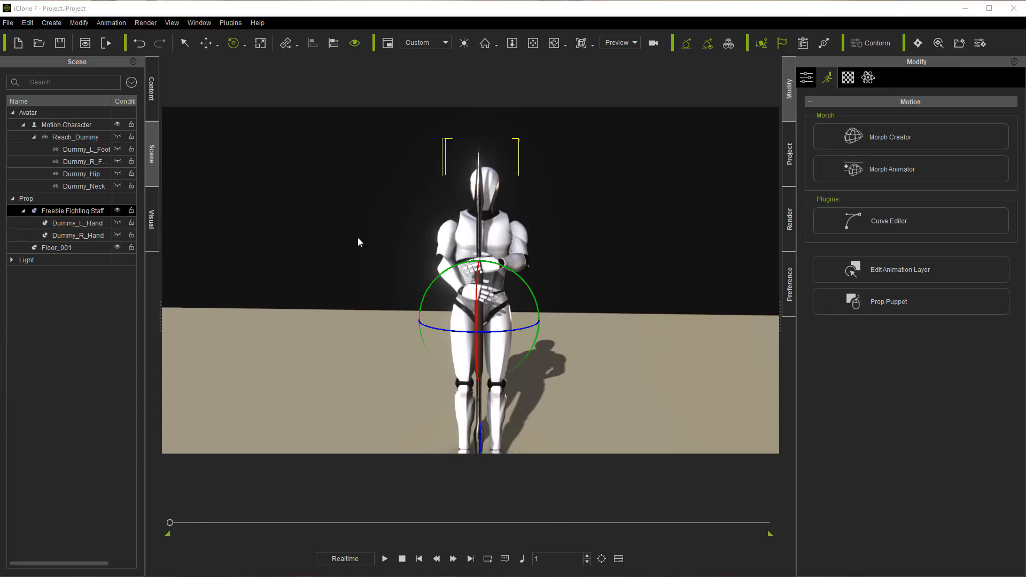
scroll(358, 238, down, 4)
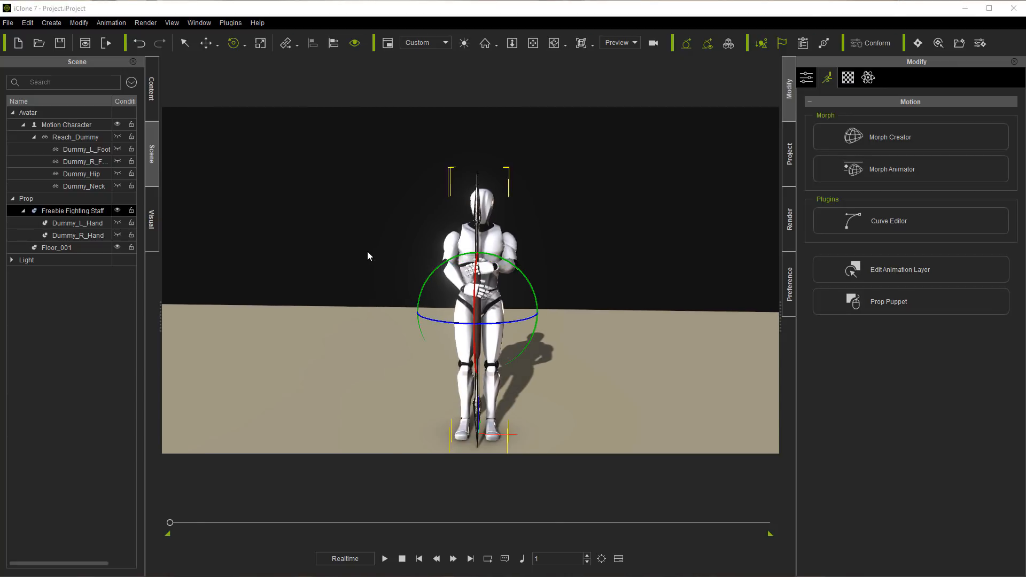
scroll(352, 197, down, 1)
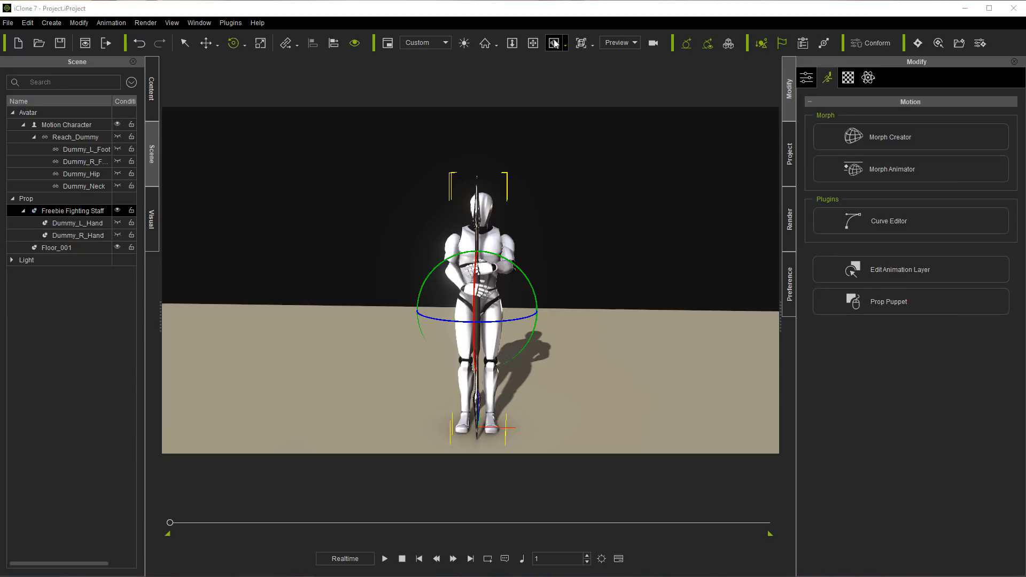
click(555, 43)
drag(401, 179, 312, 213)
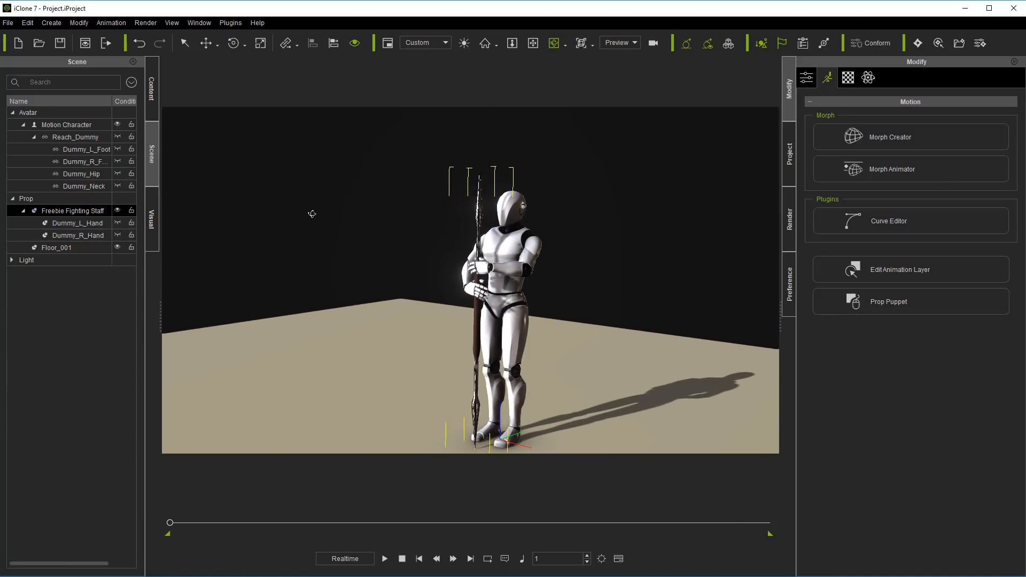
click(233, 43)
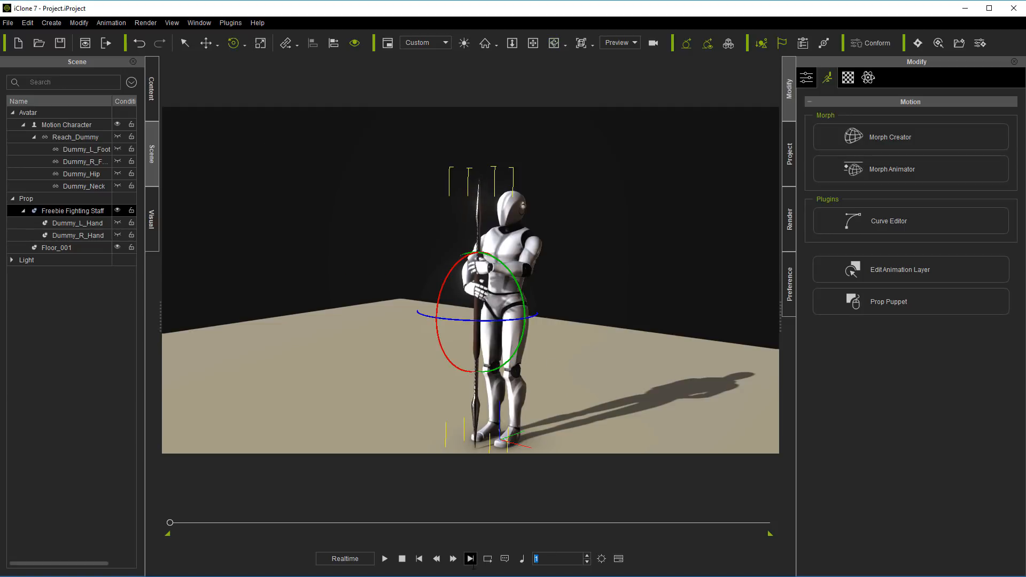
key(Return)
drag(481, 262, 510, 278)
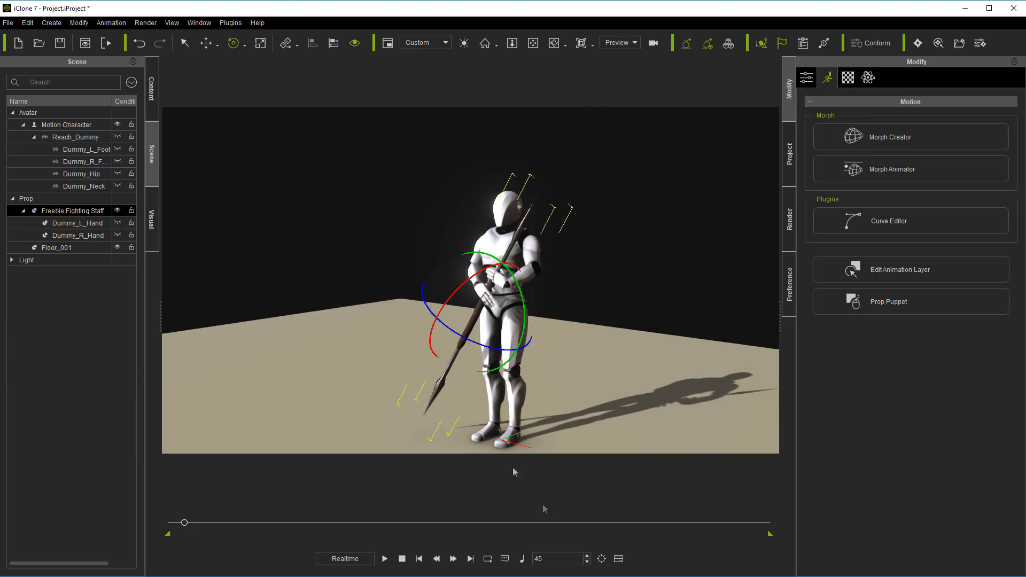
Step: Show Dummy_R_Hand and slide it down the tilted staff along its local axis at frame 45
click(555, 43)
drag(493, 144, 638, 119)
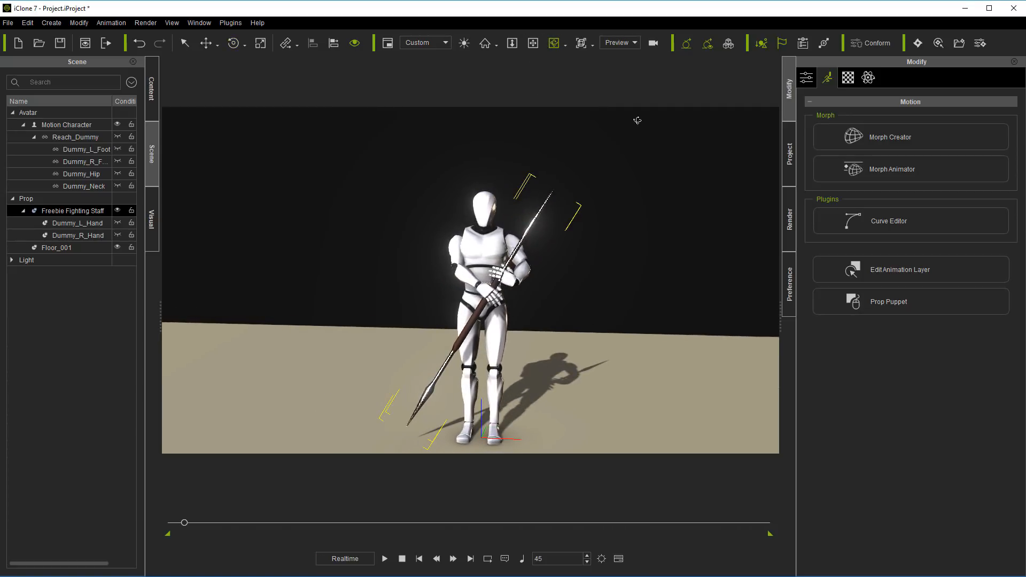
click(95, 236)
click(118, 236)
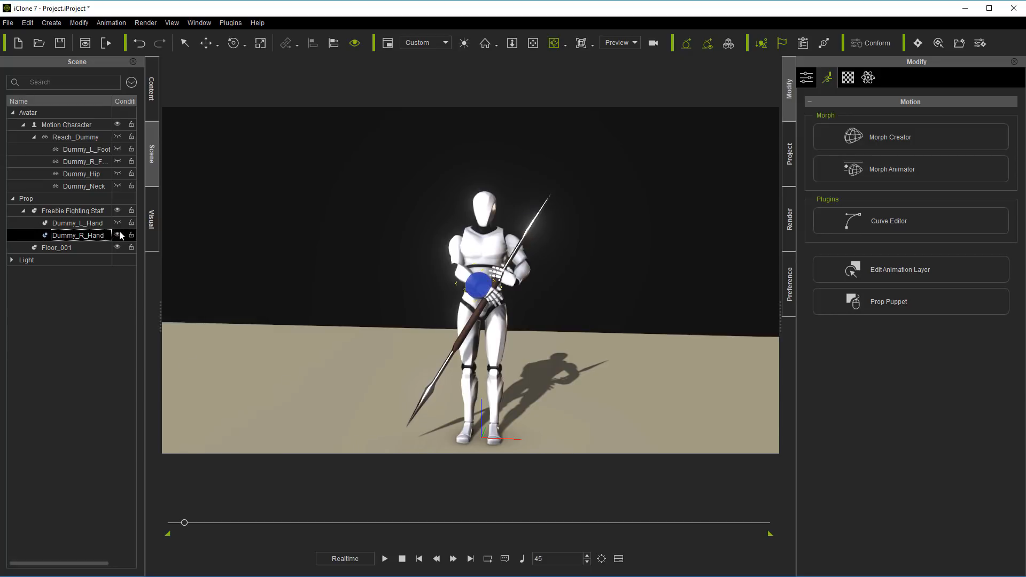
click(206, 42)
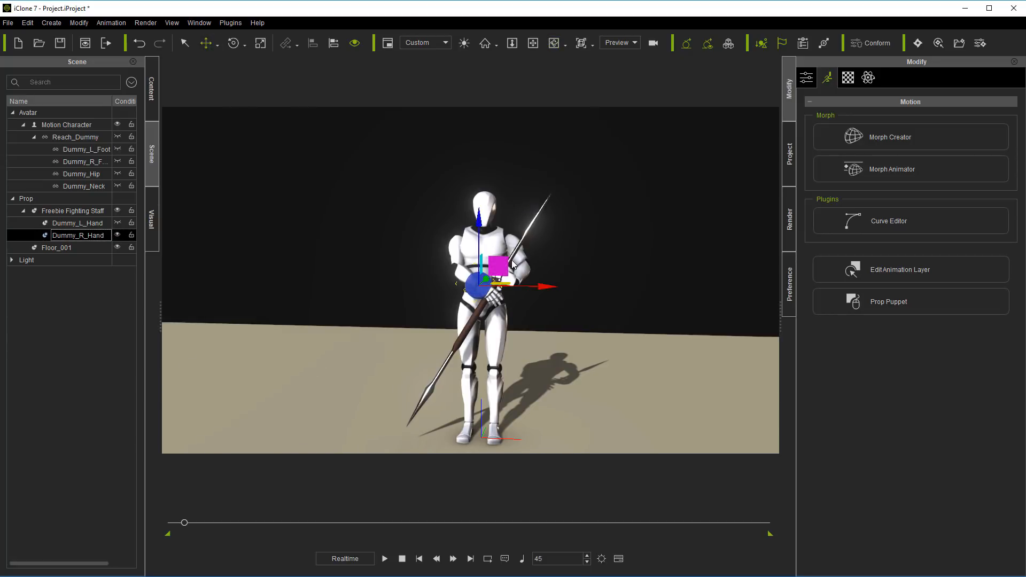
key(w)
click(523, 239)
drag(523, 239, 511, 283)
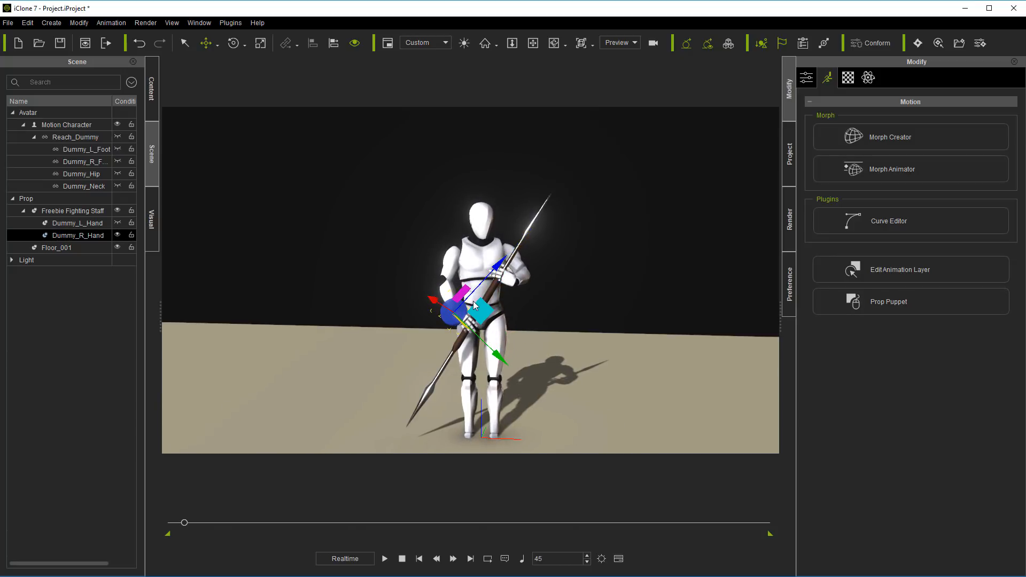
key(w)
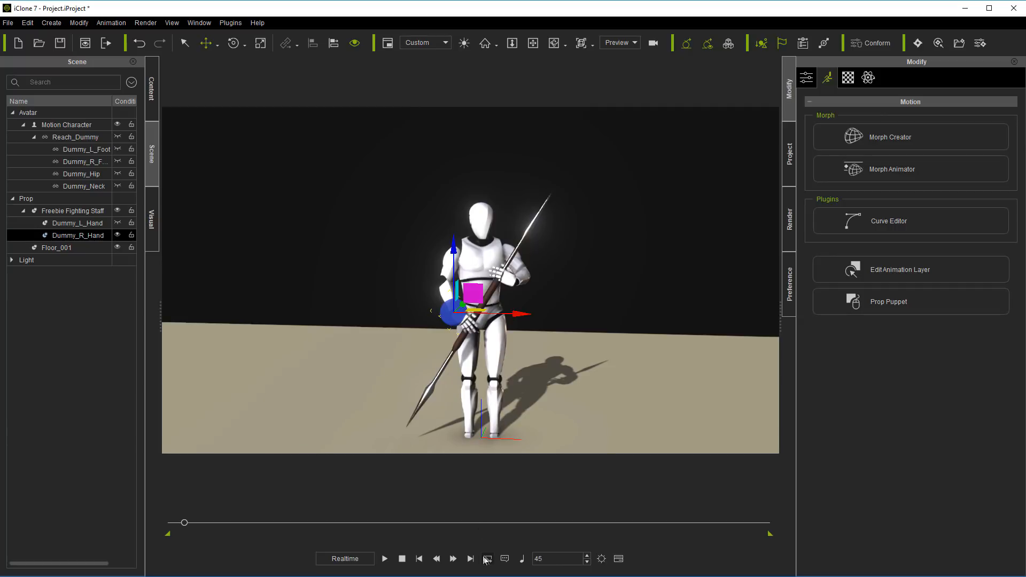
Step: Go back to frame 1, enable Foot Contact for Motion Character, and return to frame 45 to check the feet
drag(188, 524, 133, 524)
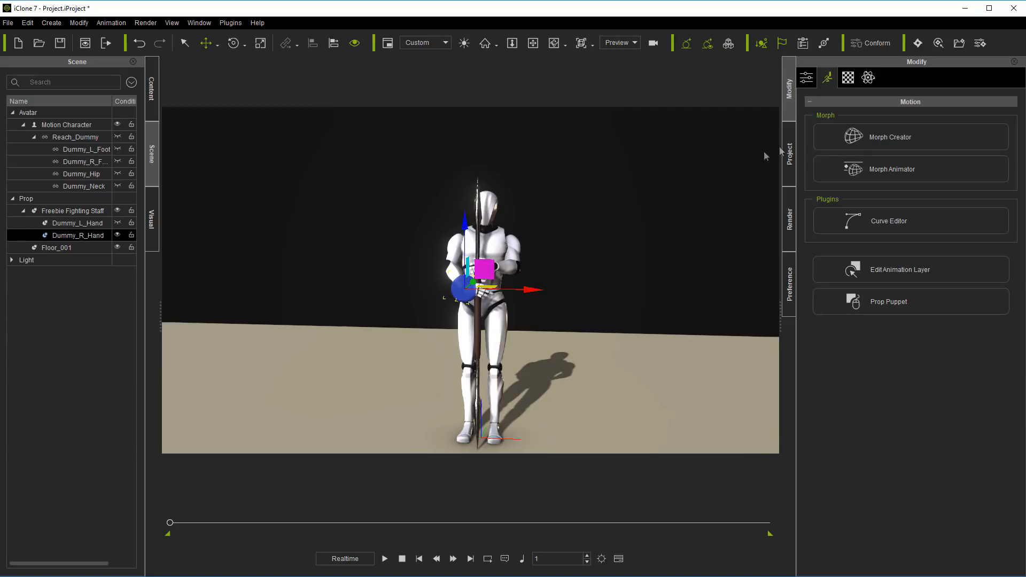
click(807, 78)
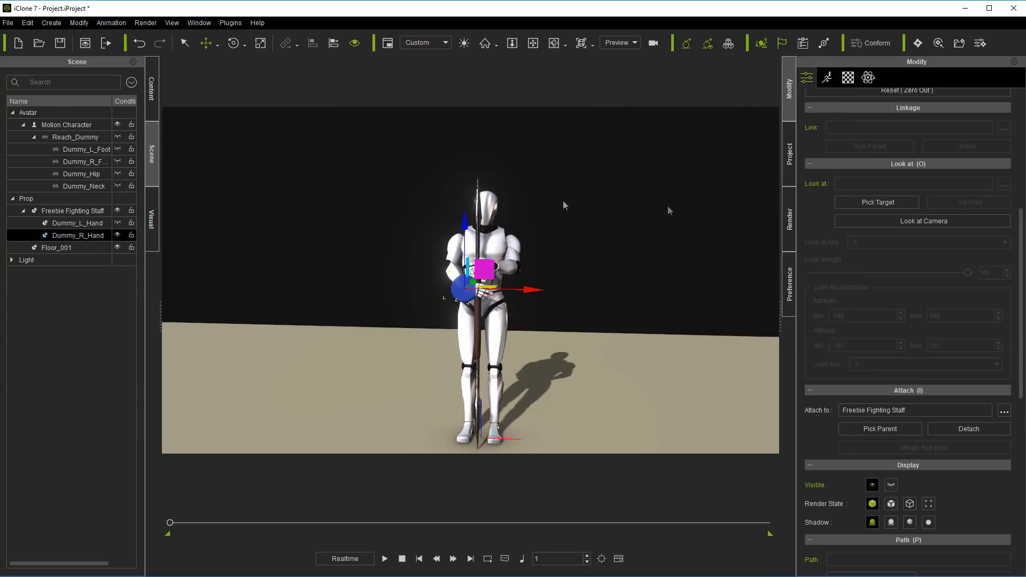
click(494, 209)
drag(1021, 267, 1021, 118)
click(808, 141)
drag(171, 524, 192, 515)
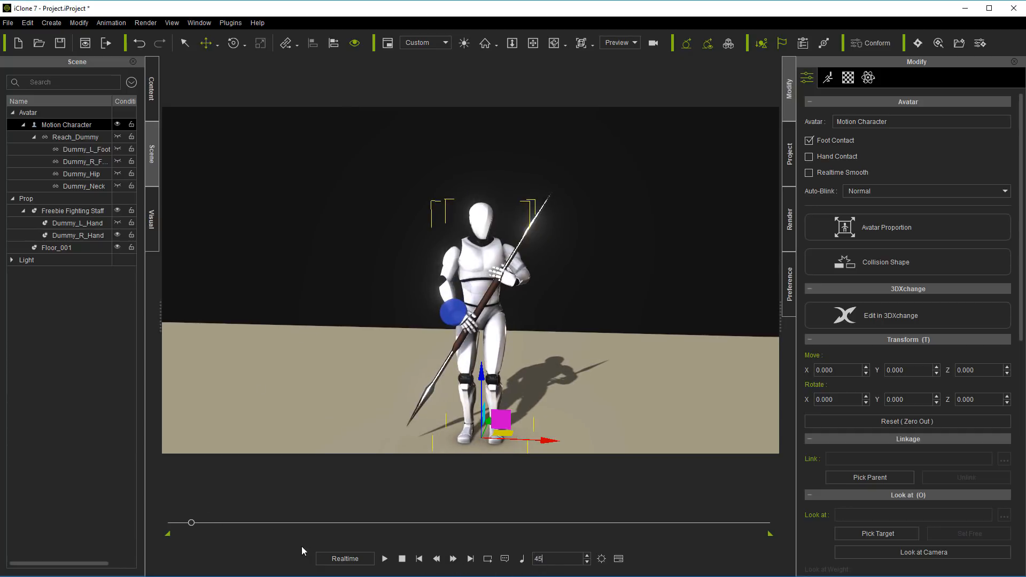
key(Return)
Step: At frame 45, move the character's left foot forward in the motion layer's IK mode and lock it in place
click(560, 46)
drag(418, 196, 554, 192)
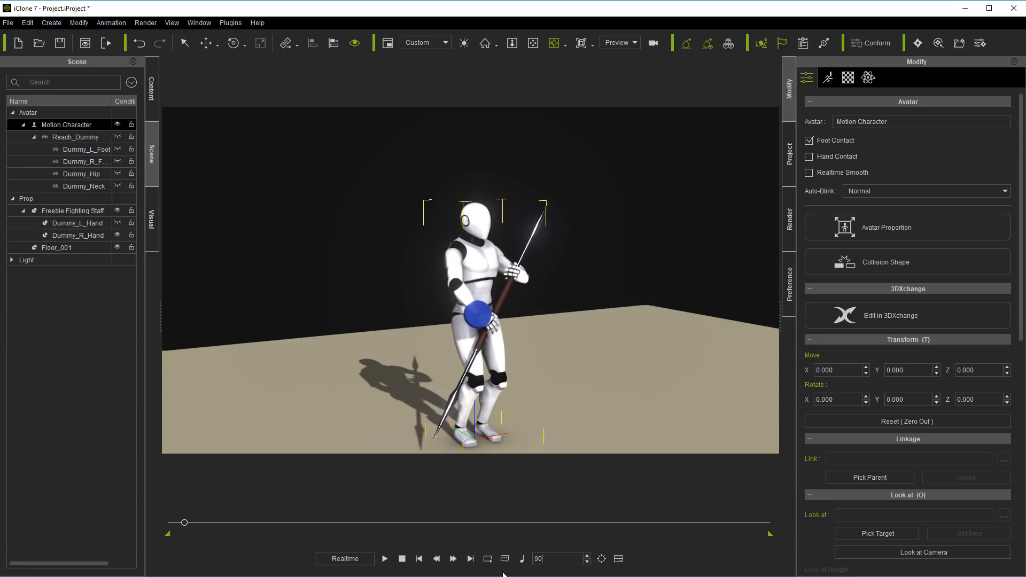
drag(543, 562, 525, 563)
text(45)
key(Return)
key(n)
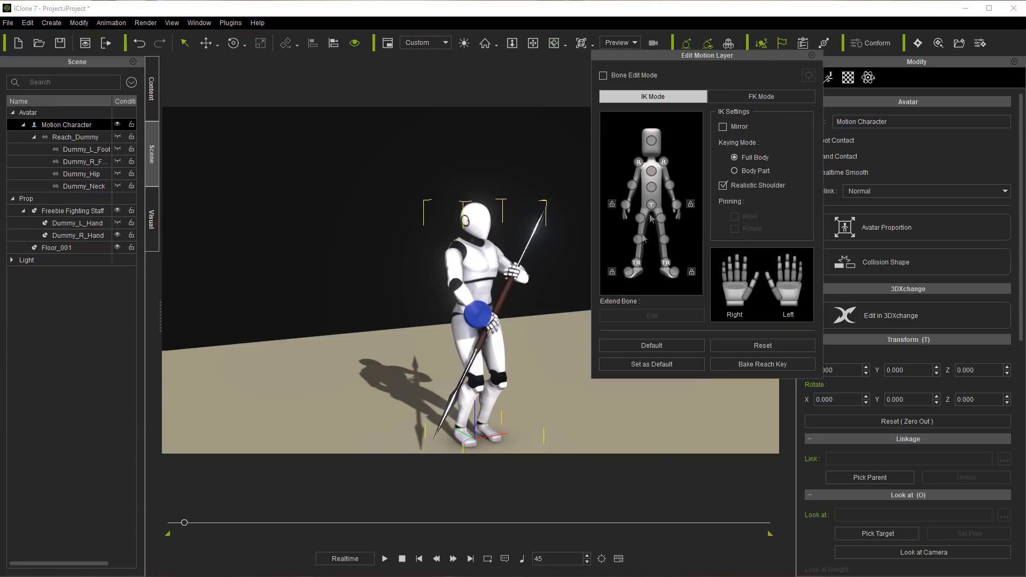
click(674, 272)
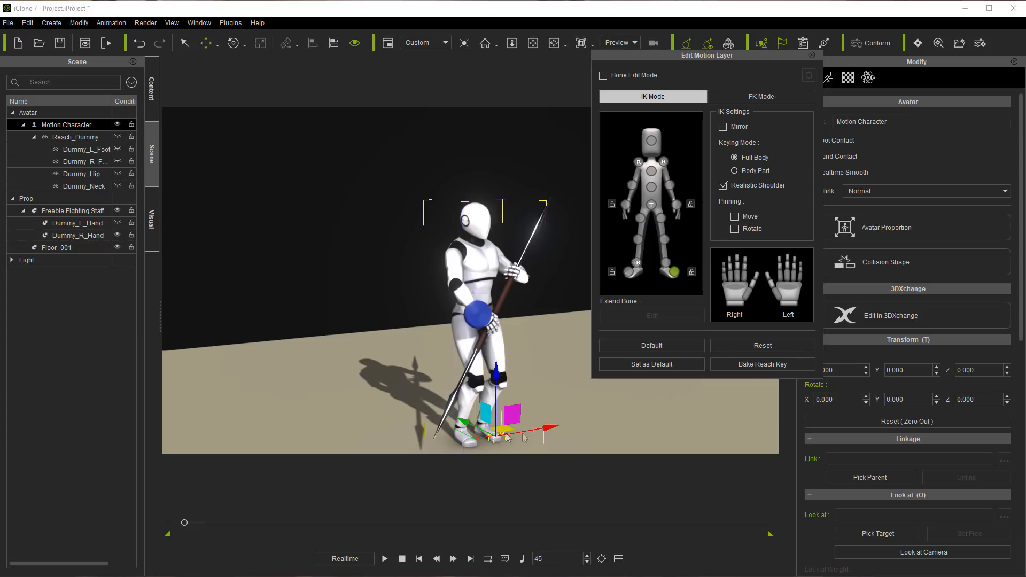
drag(466, 422, 487, 434)
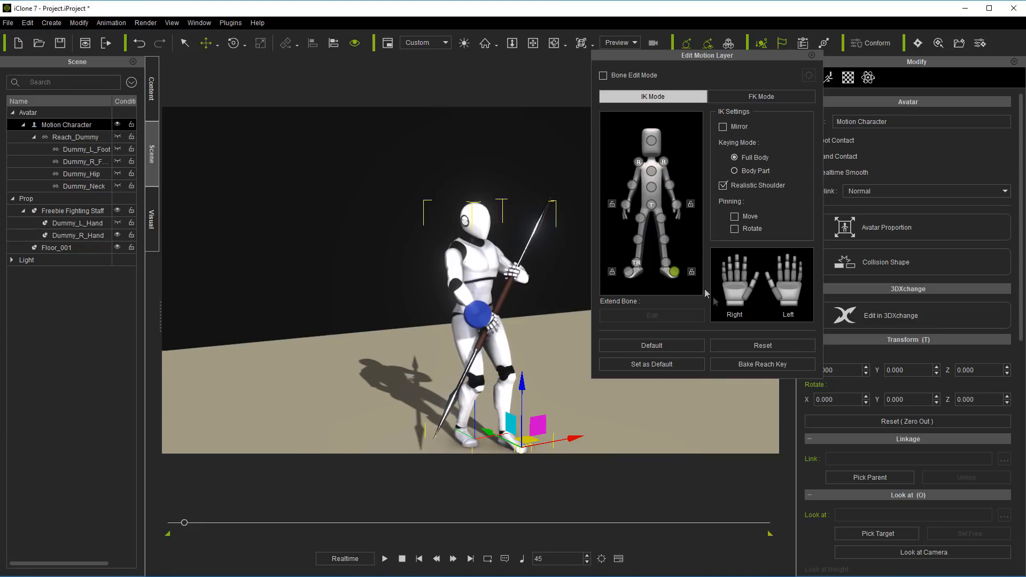
click(692, 272)
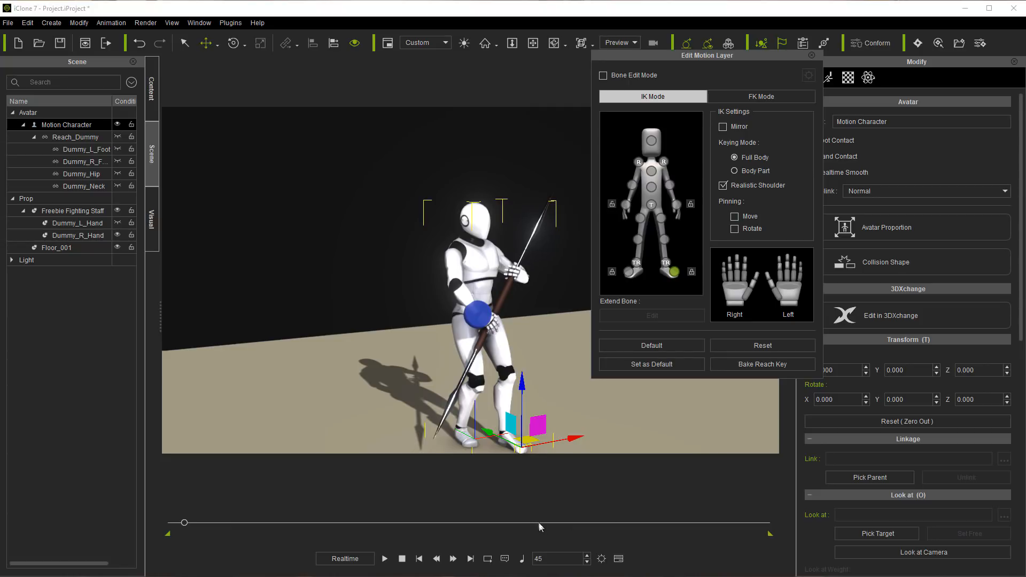
Step: At frame 90, rotate the Freebie Fighting Staff to nearly horizontal before the character and shift it along X to -6.502
drag(549, 558, 435, 566)
text(90)
key(Return)
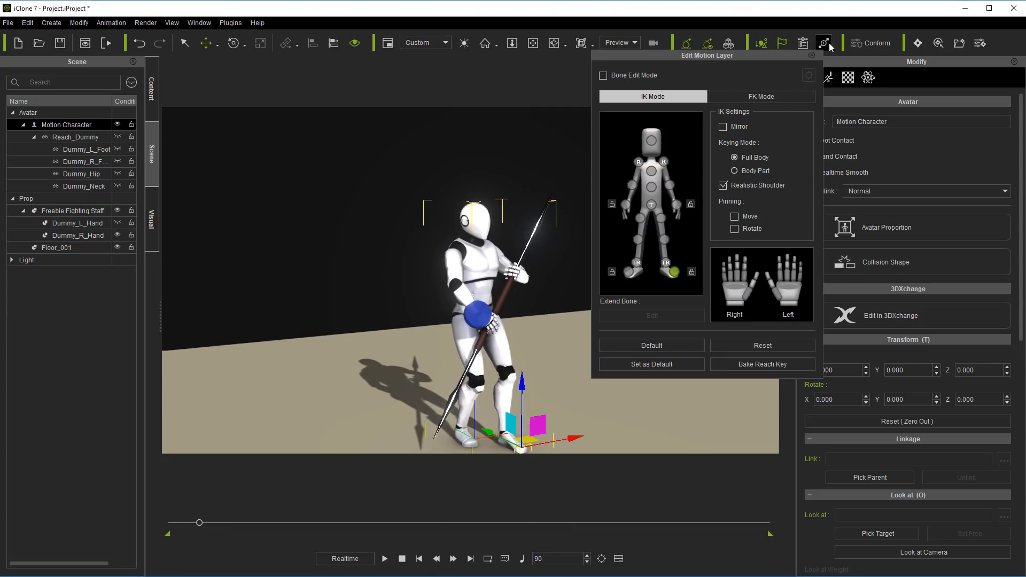
click(811, 55)
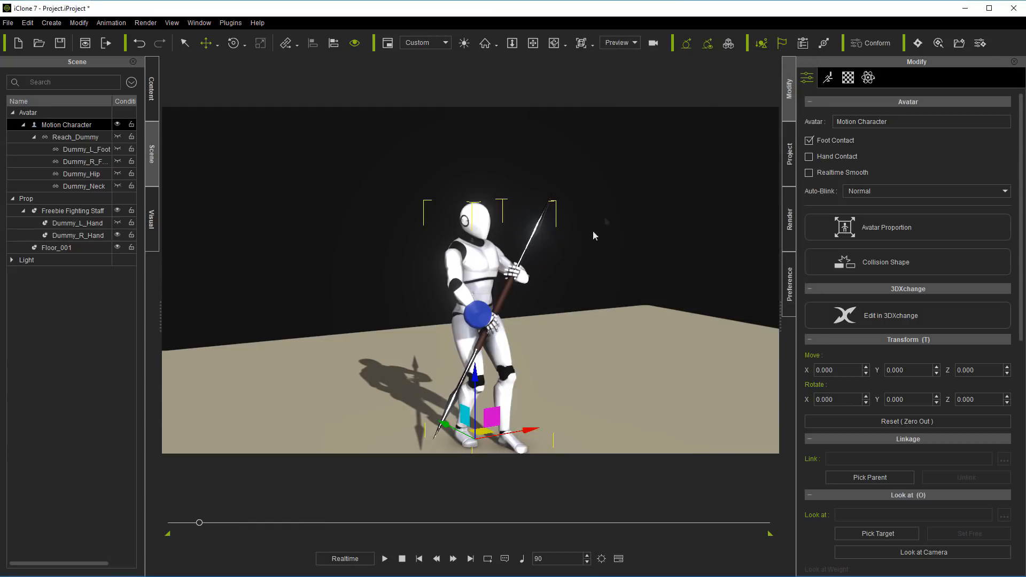
click(533, 236)
click(234, 43)
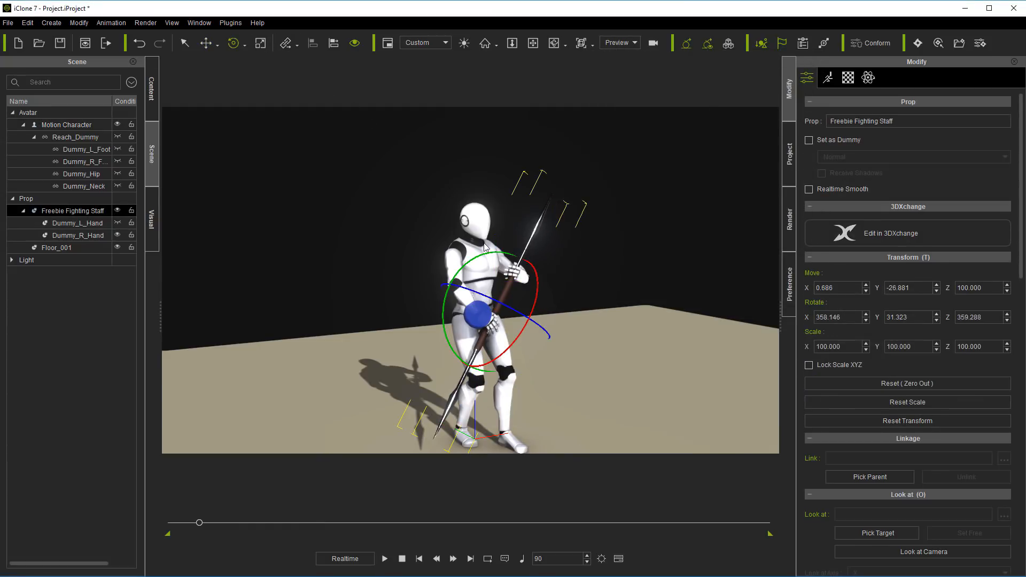
mouse_move(540, 284)
mouse_down()
mouse_move(543, 328)
mouse_move(530, 309)
mouse_move(549, 293)
mouse_up()
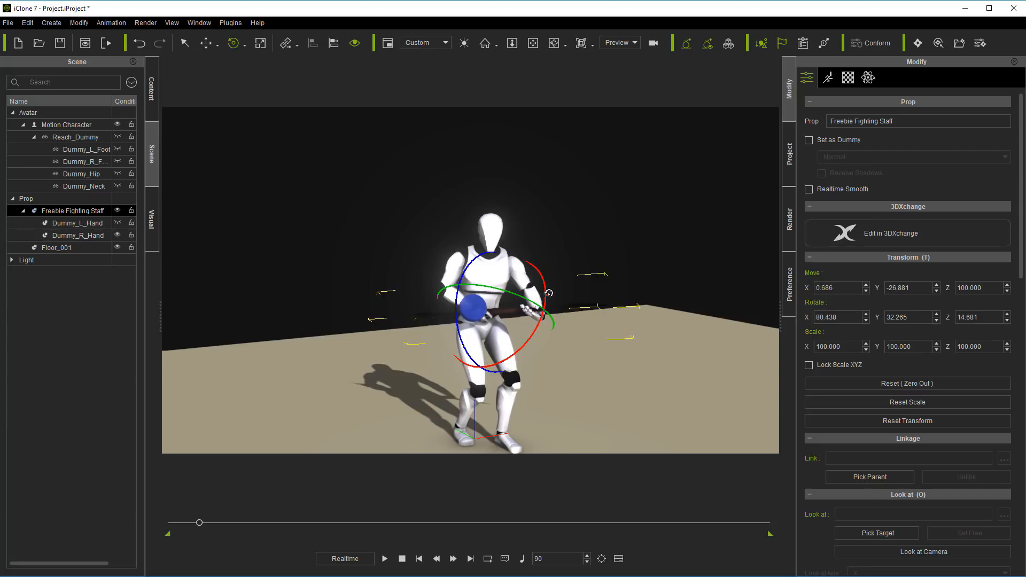
key(w)
drag(553, 309, 540, 310)
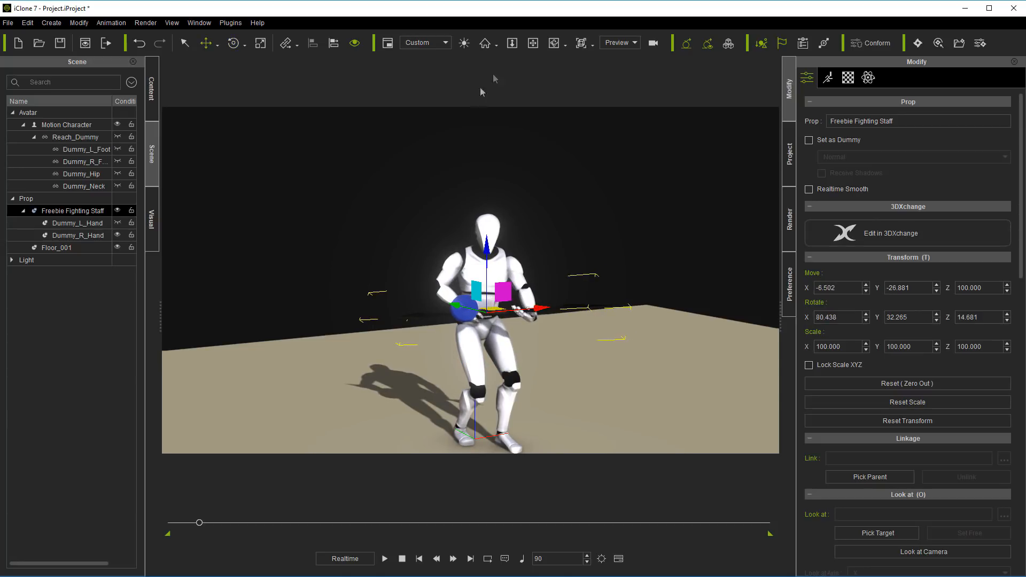
Step: View the character from a lower side angle and hide Dummy_R_Hand
click(556, 49)
drag(492, 145, 591, 379)
click(77, 235)
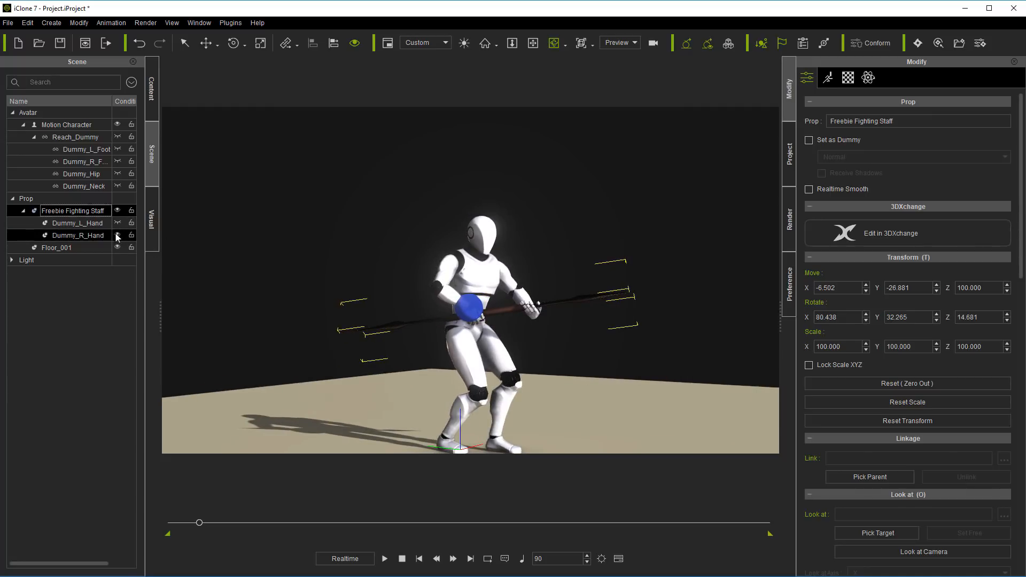
Step: At frame 130, thrust the Freebie Fighting Staff forward along its local axis to X 3.585, Y -54.864, Z 104.242
mouse_move(203, 527)
mouse_down()
mouse_move(174, 526)
mouse_move(215, 531)
mouse_up()
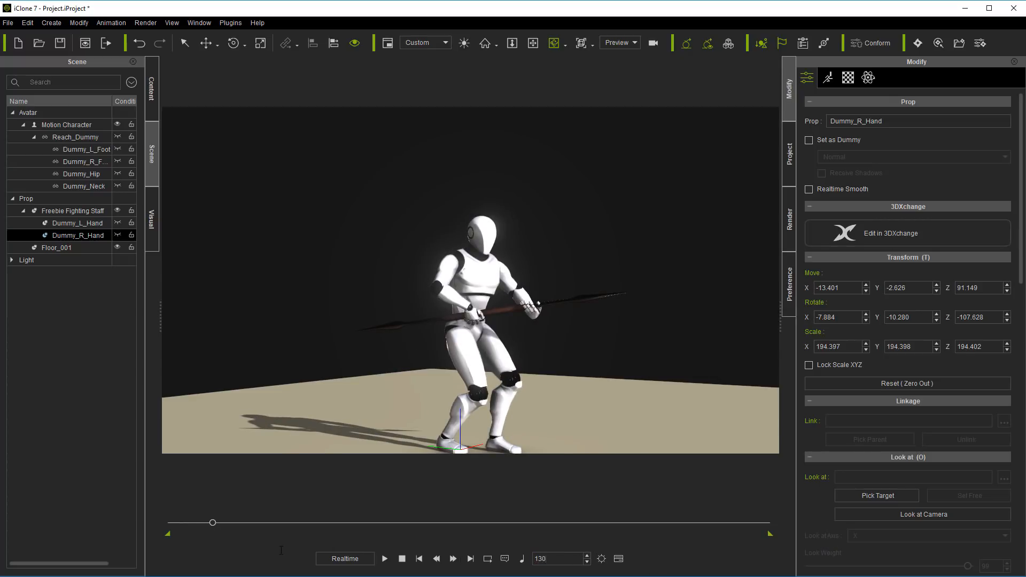
click(576, 298)
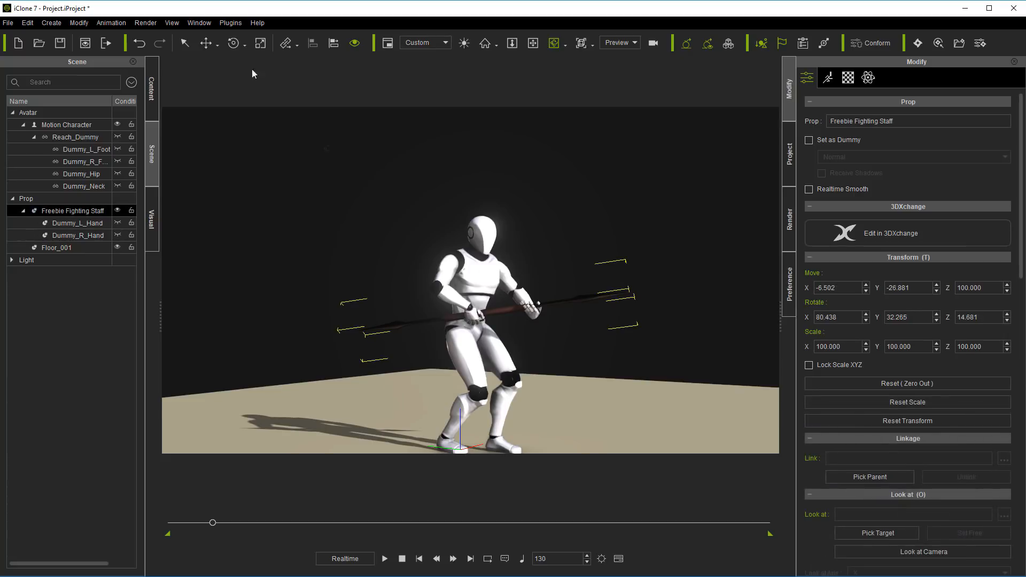
click(206, 43)
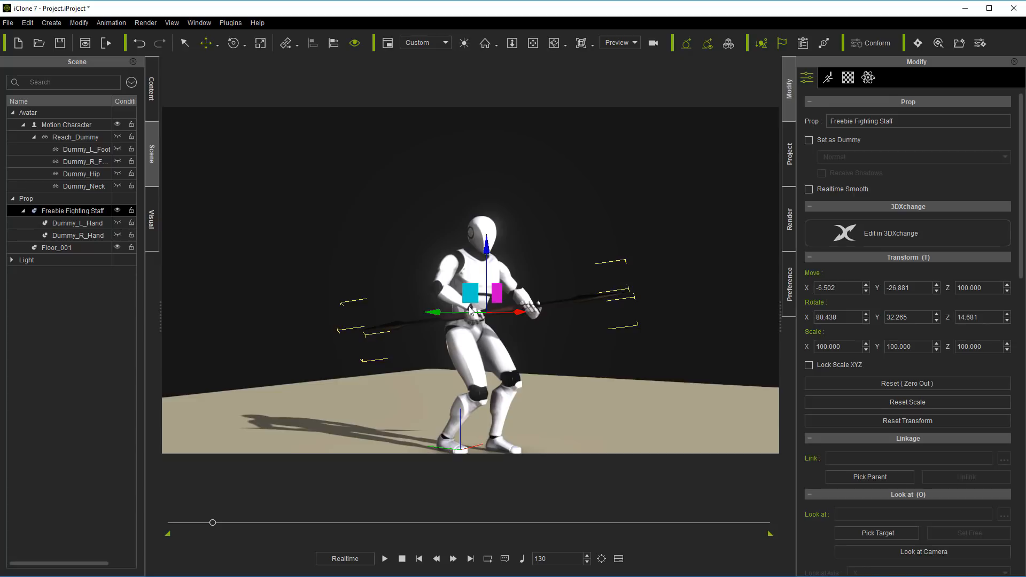
key(w)
drag(547, 306, 595, 307)
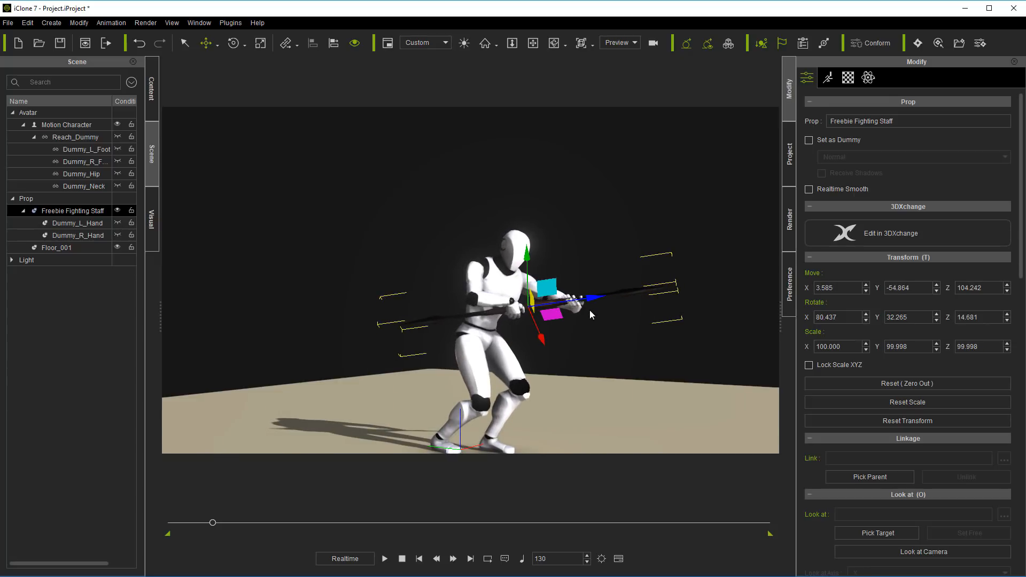
Step: Play the staff animation twice from frame 1 to check the motion, stopping after each run
click(420, 559)
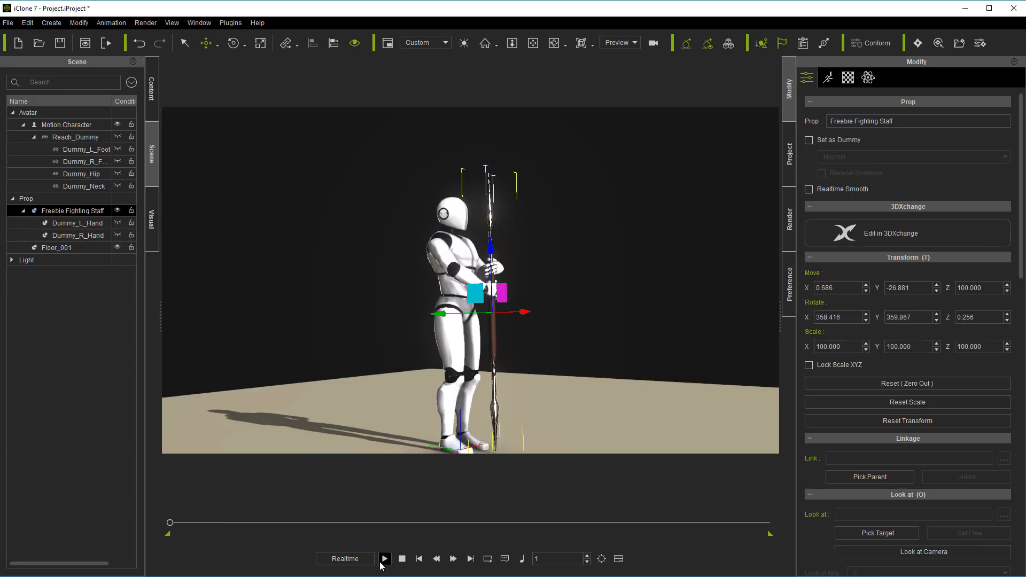
click(385, 559)
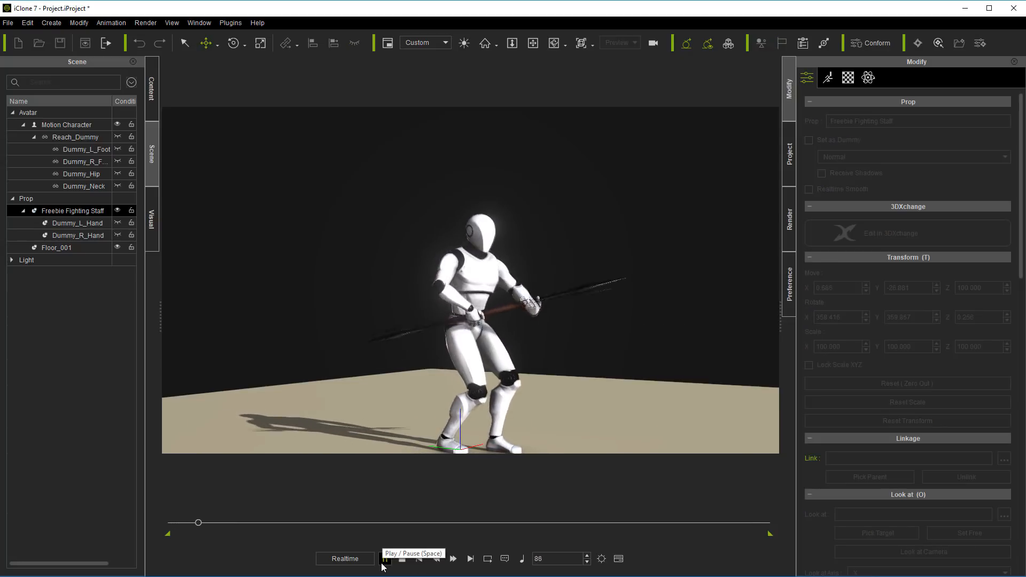
click(402, 559)
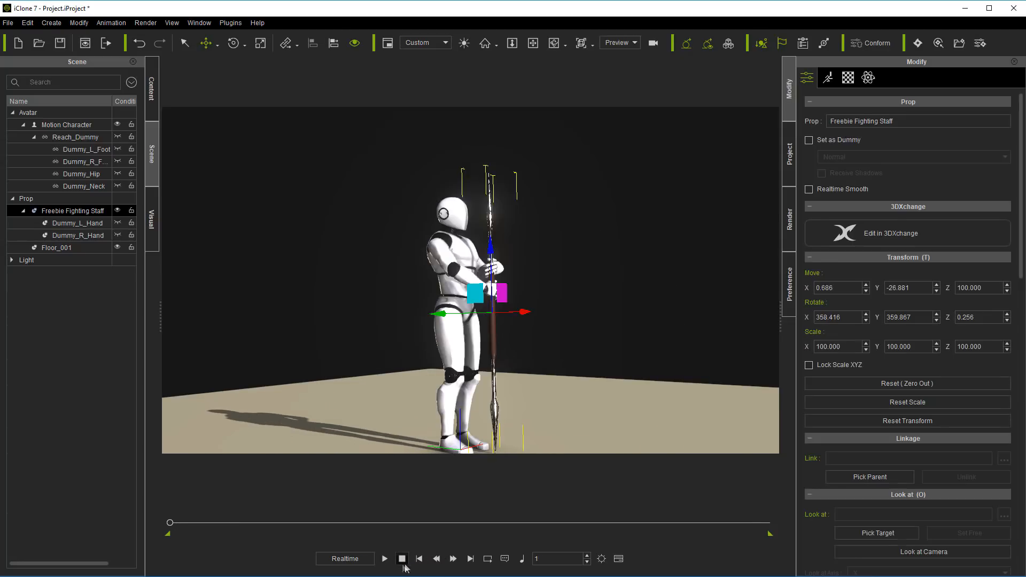
click(385, 559)
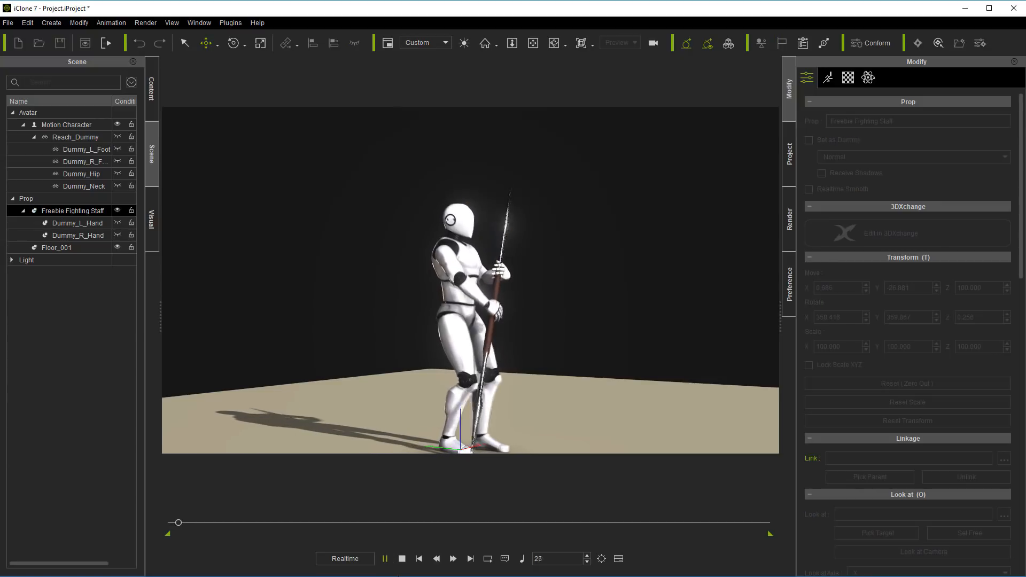
click(402, 561)
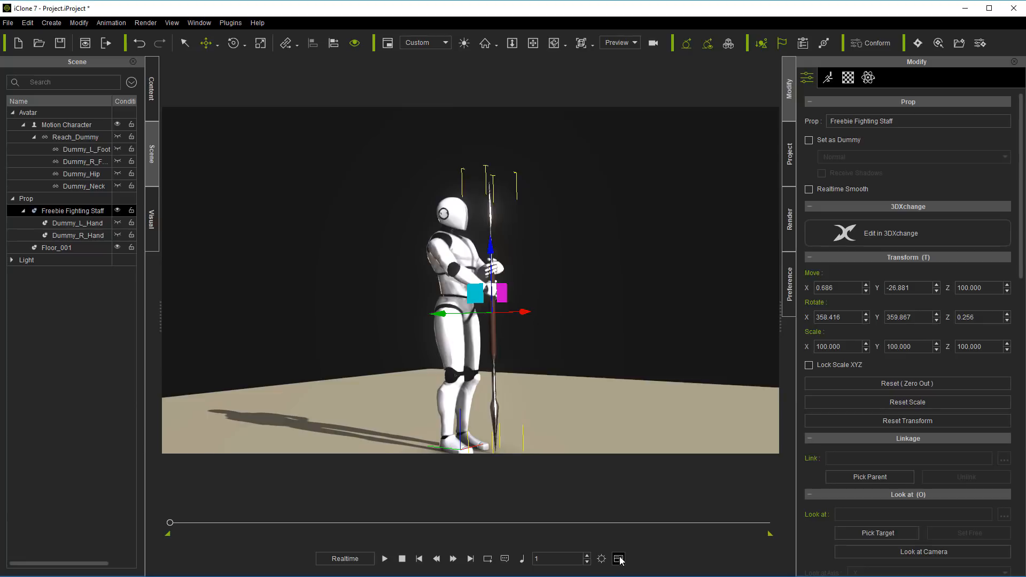
Step: Open the timeline, select the staff's transform keys, and play the animation through to about frame 131
click(619, 559)
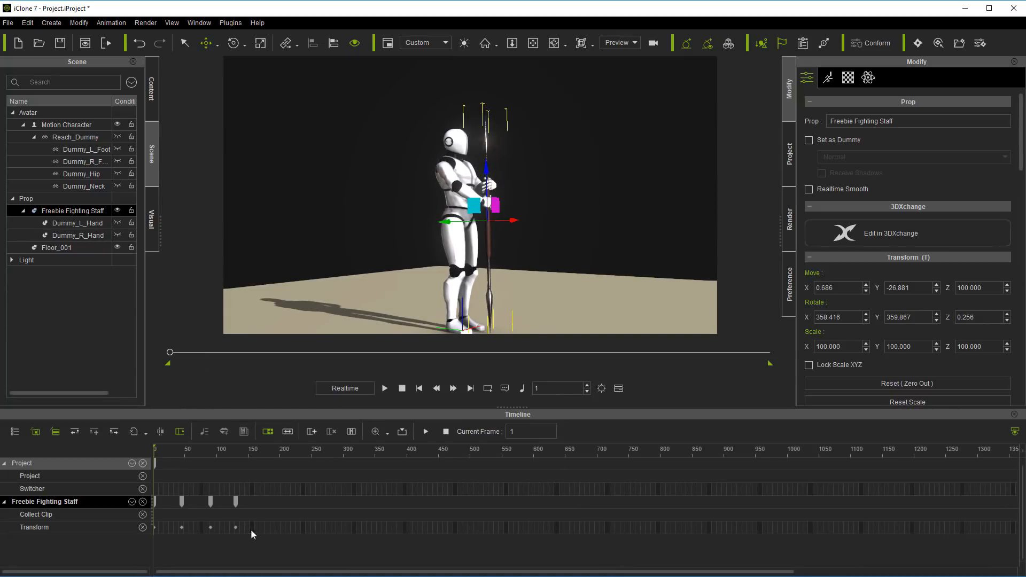
drag(245, 528, 155, 532)
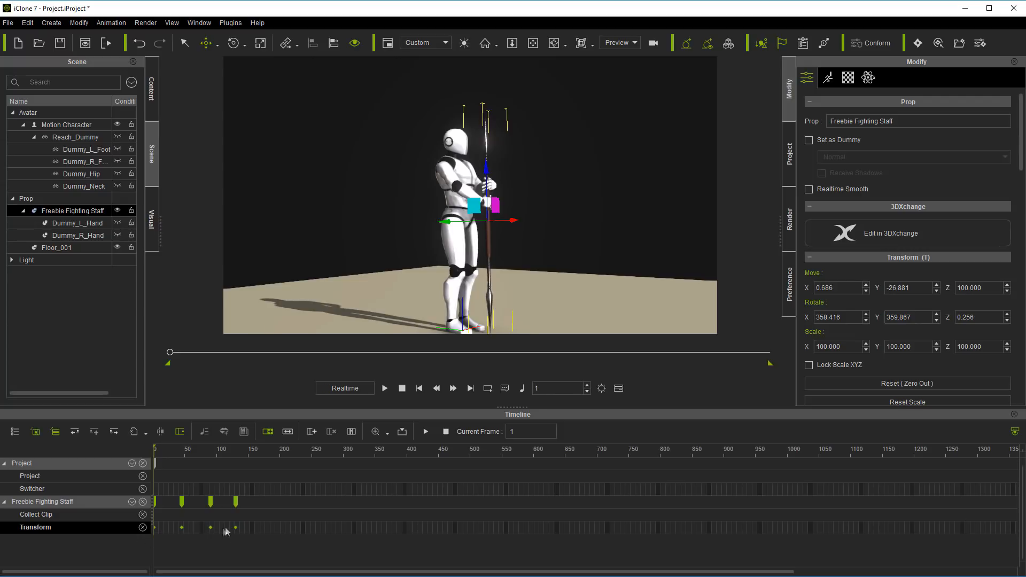
click(212, 549)
drag(198, 353, 162, 367)
click(385, 388)
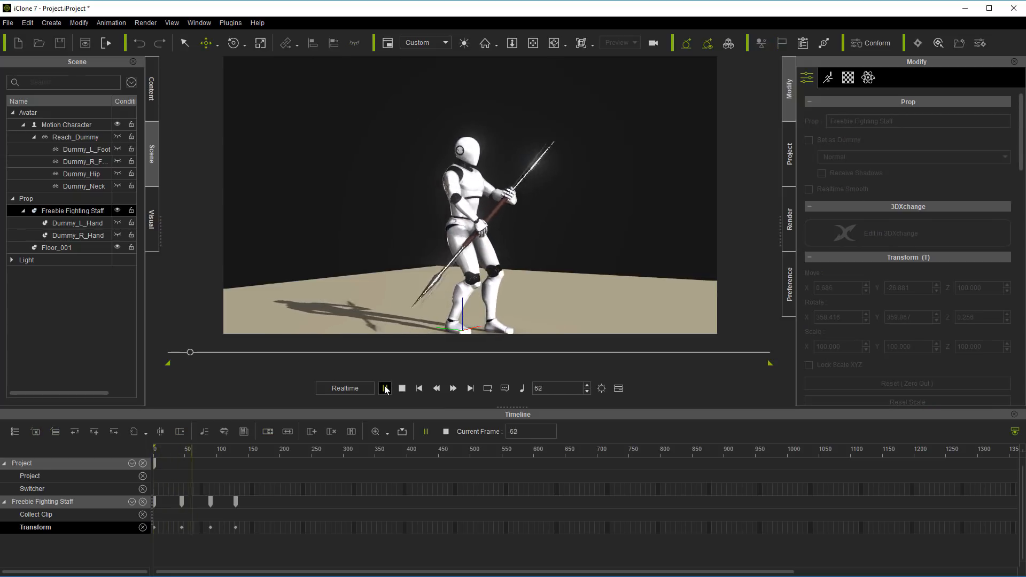
click(385, 389)
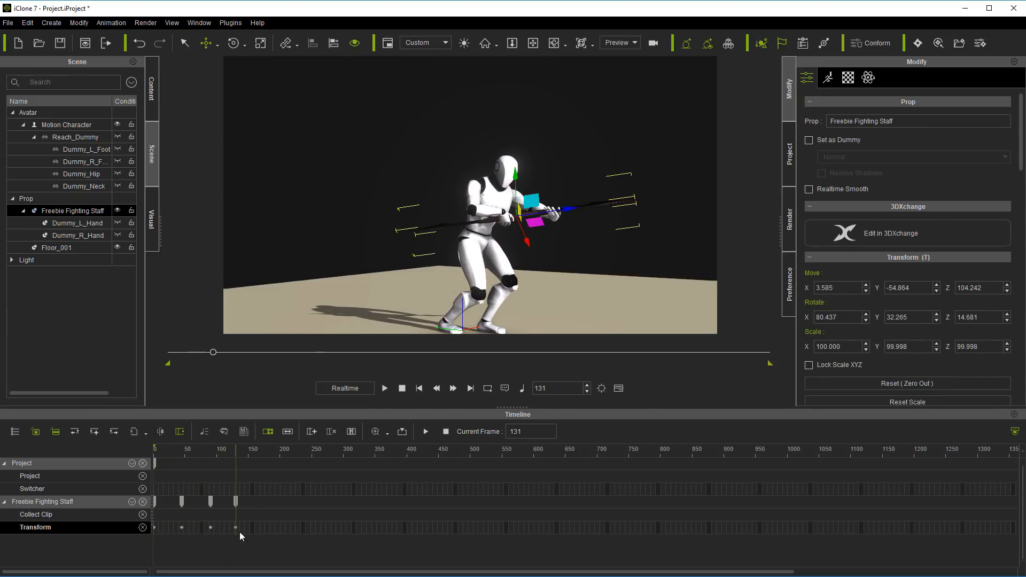
Step: Compare the timeline tracks of Motion Character and the Freebie Fighting Staff, scrubbing between the staff's frame 45 and 90 keys
click(180, 525)
click(287, 525)
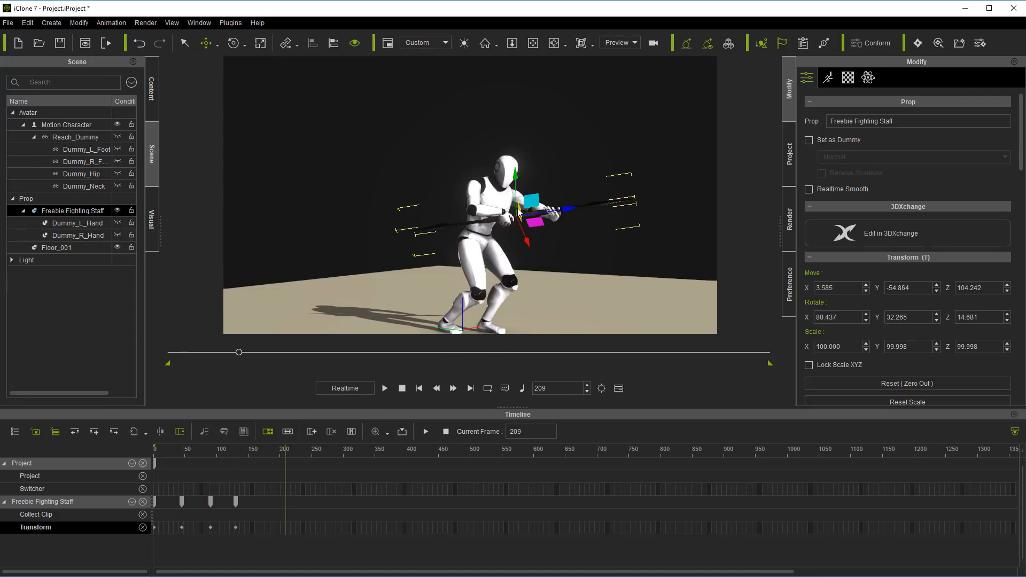
click(506, 169)
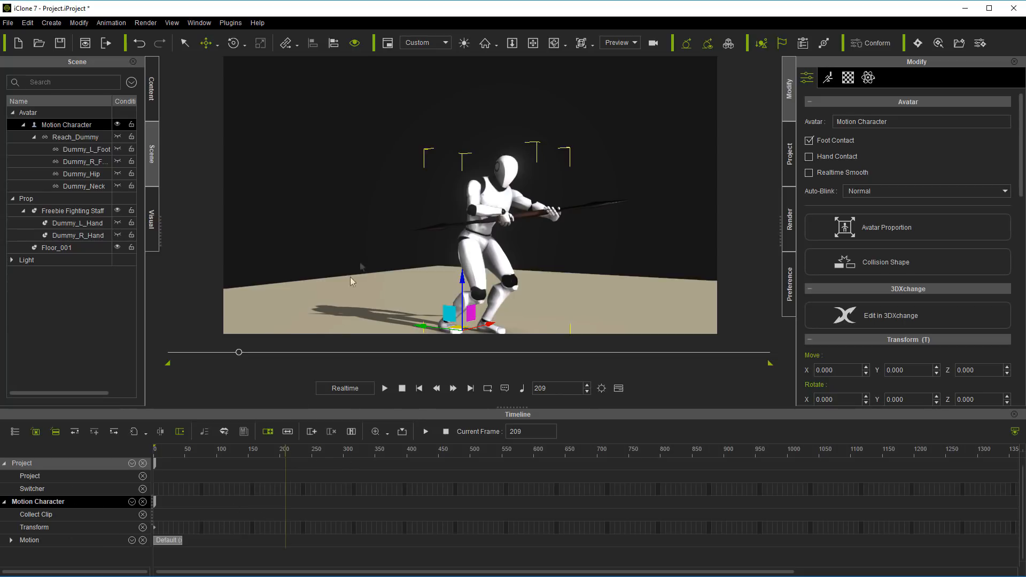
click(606, 203)
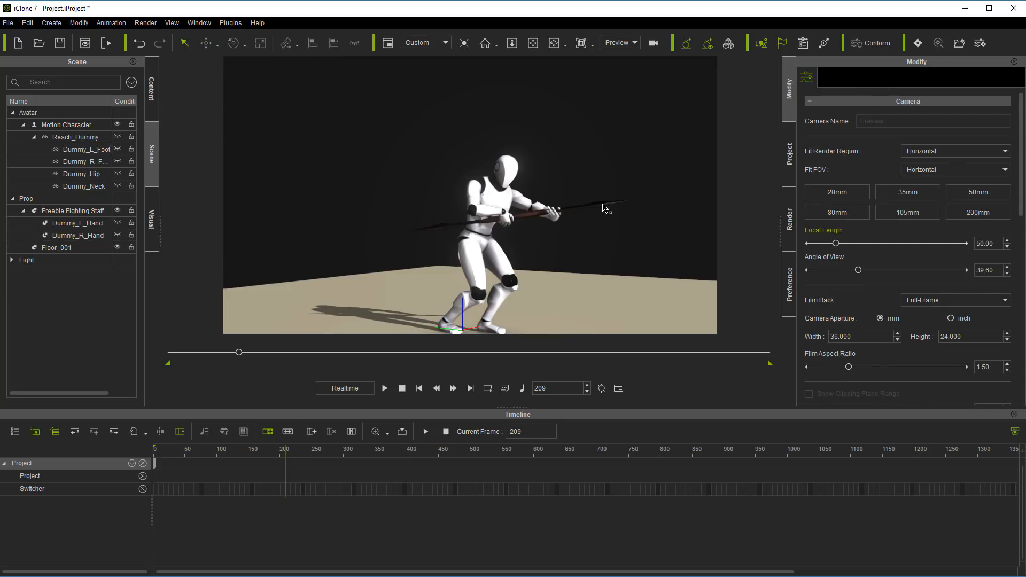
click(605, 208)
click(181, 527)
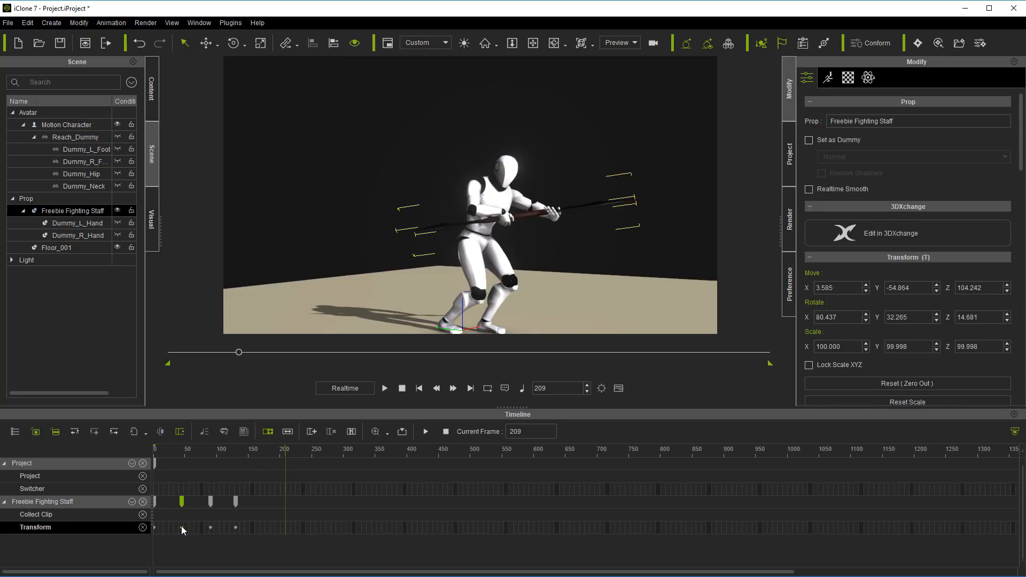
mouse_move(190, 352)
mouse_down()
mouse_move(221, 348)
mouse_move(150, 354)
mouse_move(207, 351)
mouse_move(198, 352)
mouse_up()
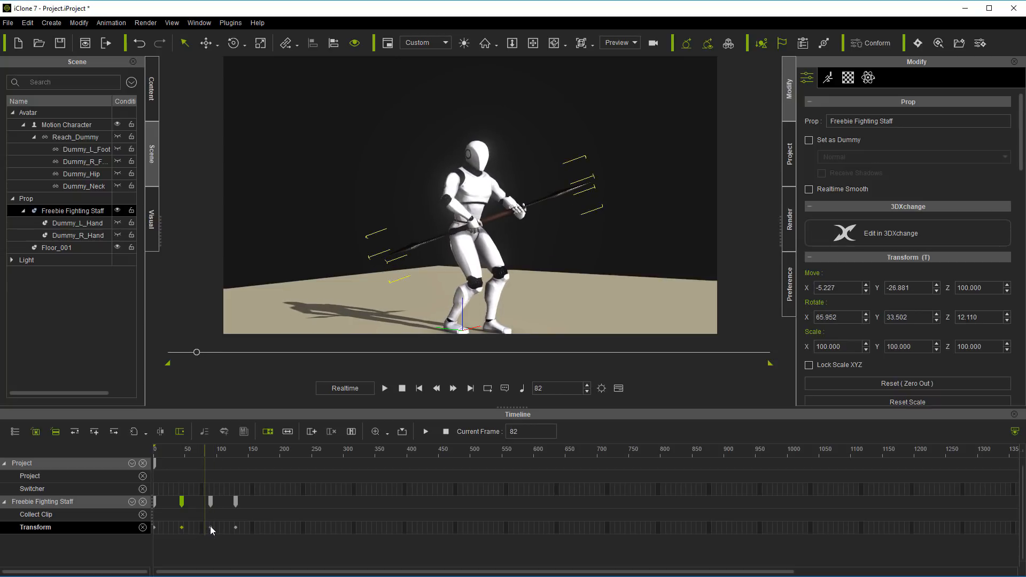
Step: Apply the Gain momentum before Move transition curve to the staff's frame 90 transform key and play the result
click(211, 527)
right_click(210, 527)
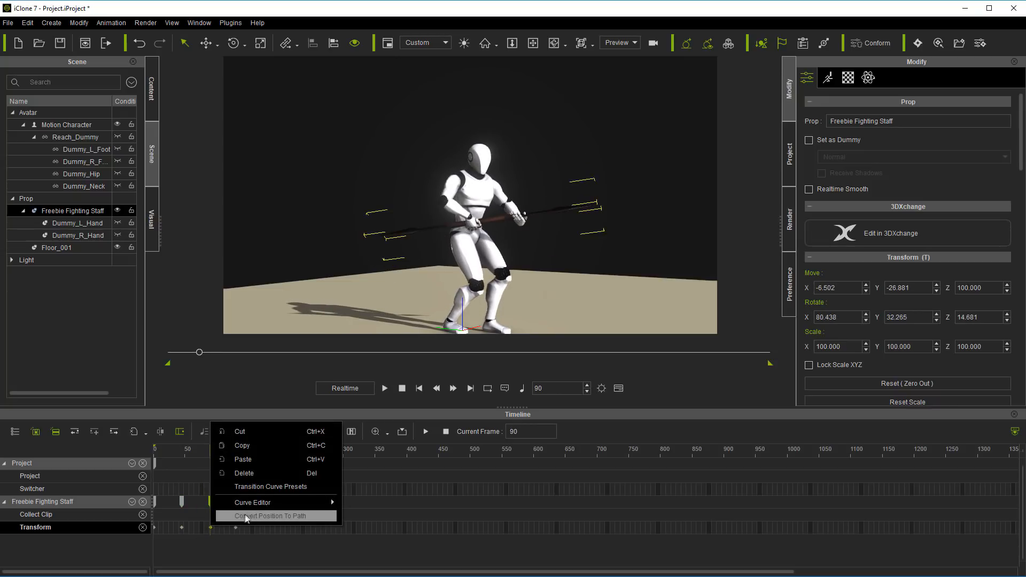
click(265, 487)
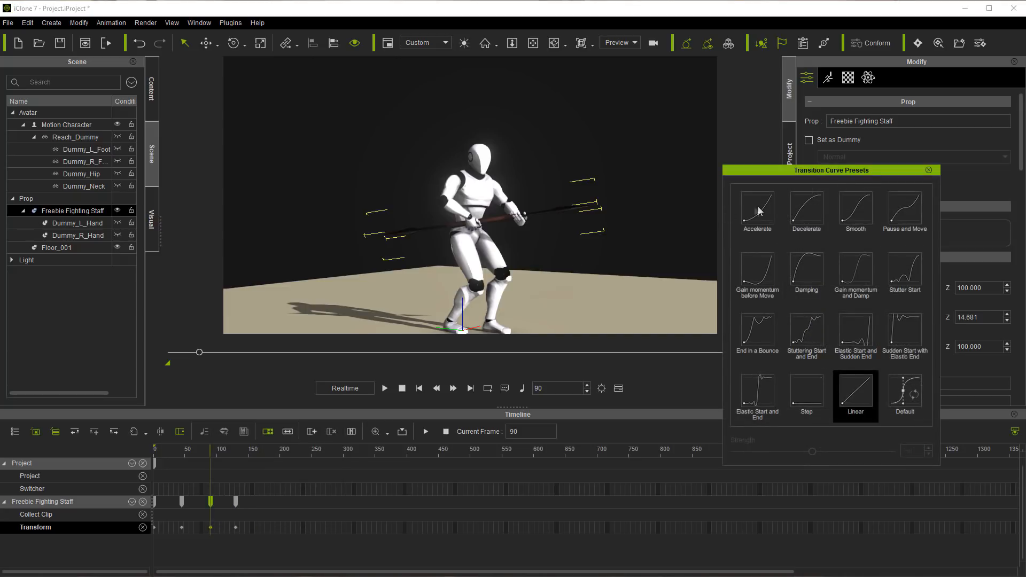
click(759, 210)
click(808, 214)
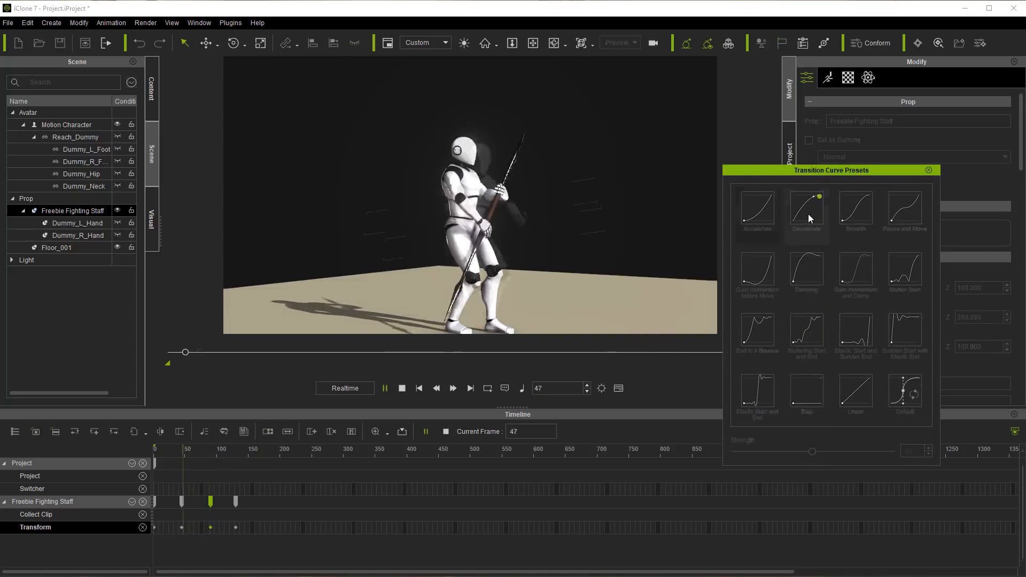
click(852, 214)
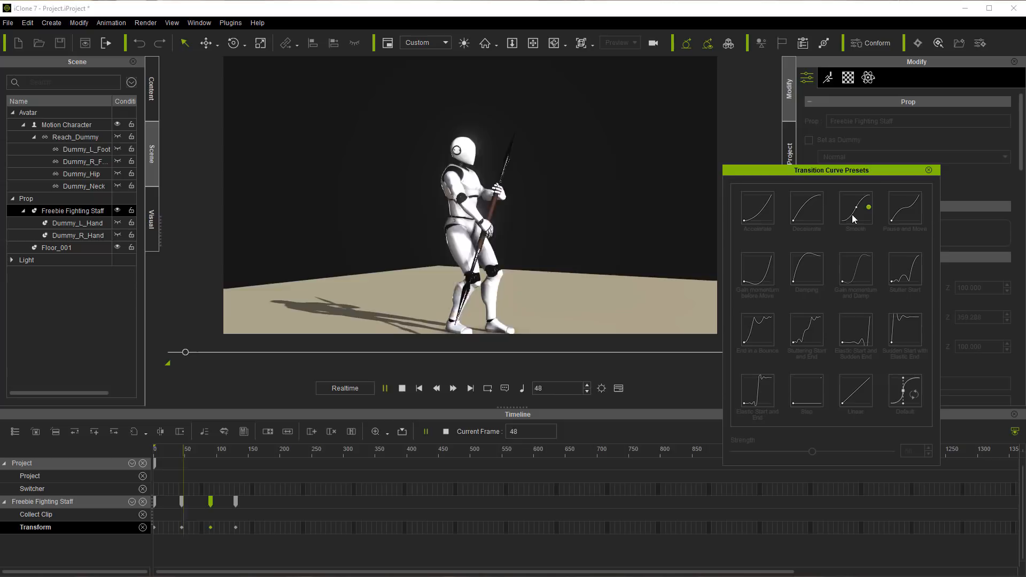
click(900, 214)
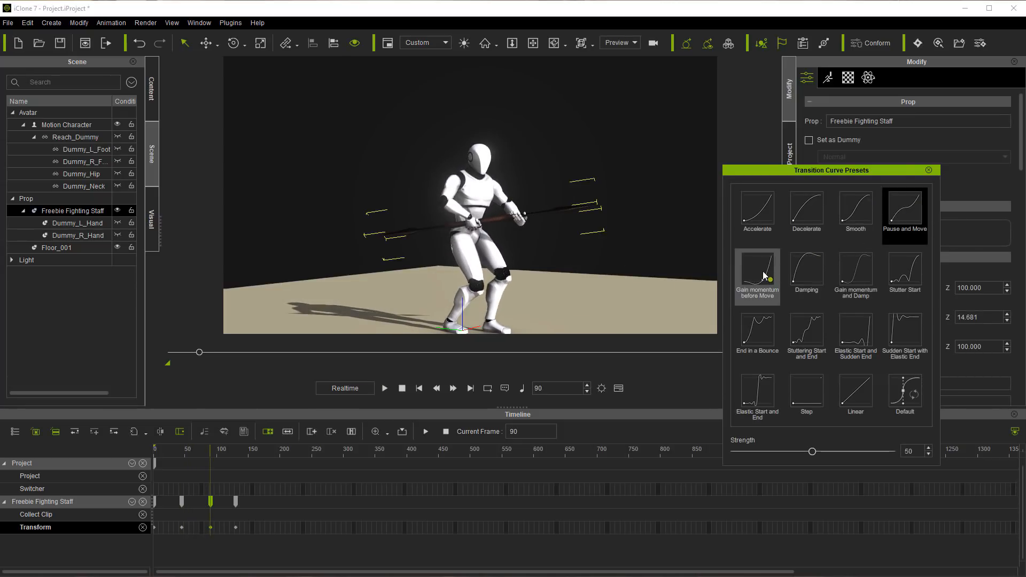
click(769, 307)
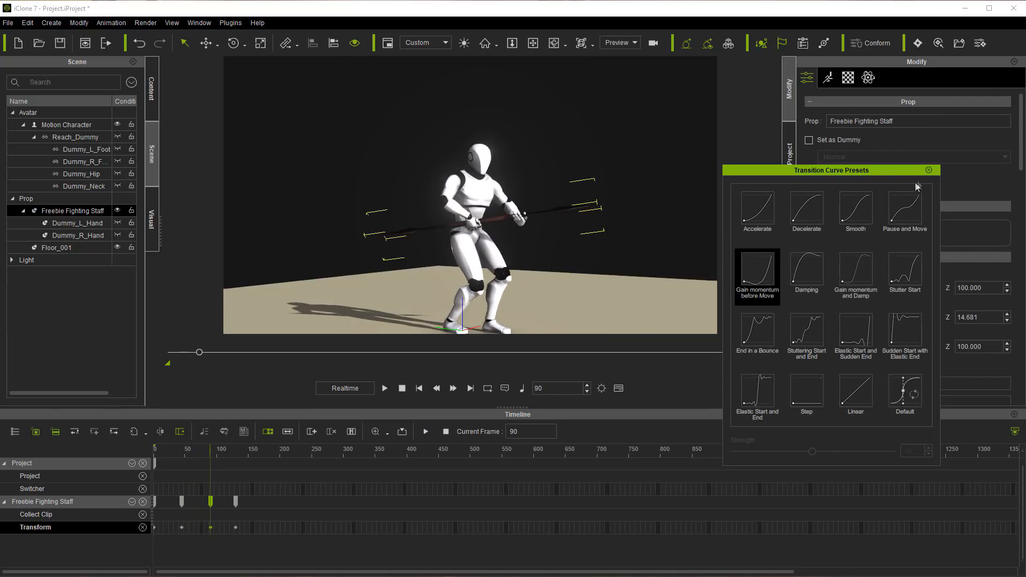
click(929, 170)
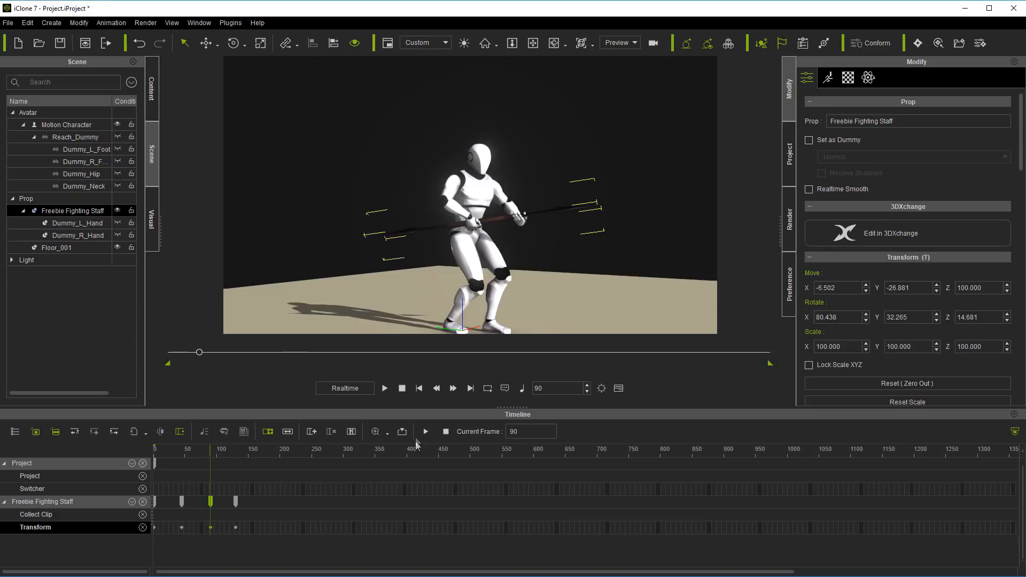
click(384, 389)
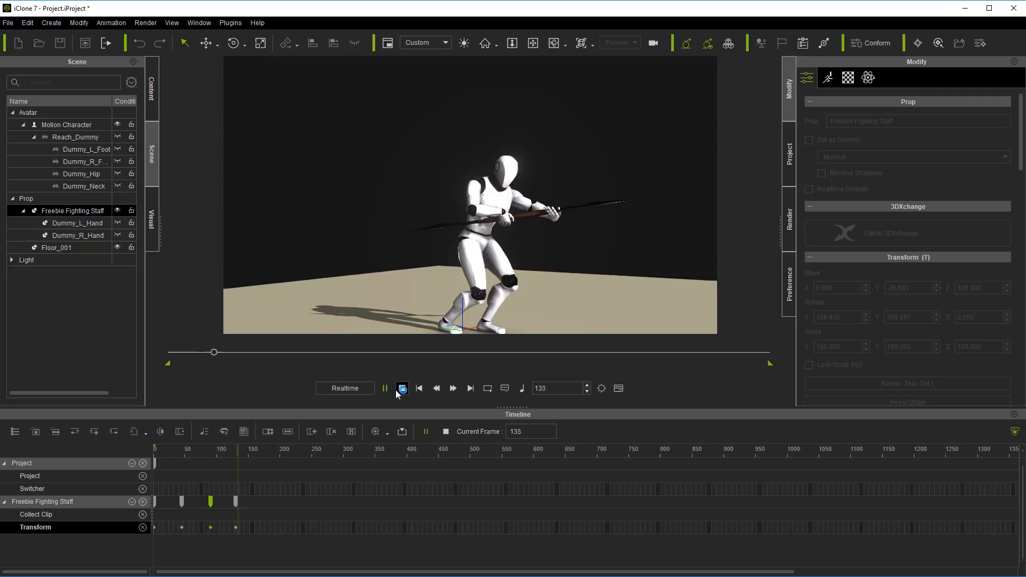
click(402, 388)
Step: Apply the Accelerate transition curve to the staff's frame 130 transform key and play the result
click(235, 528)
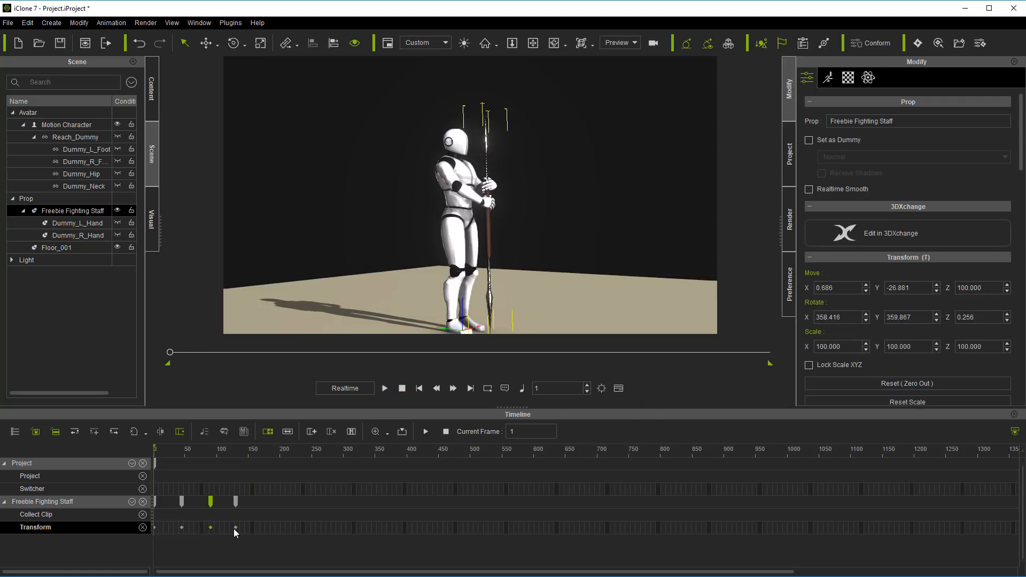
right_click(233, 528)
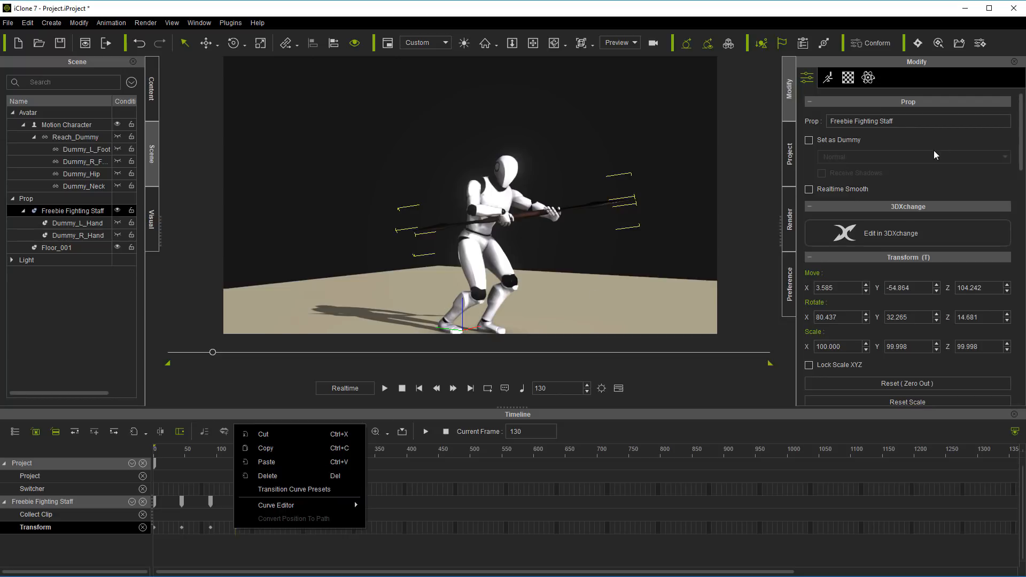
click(284, 489)
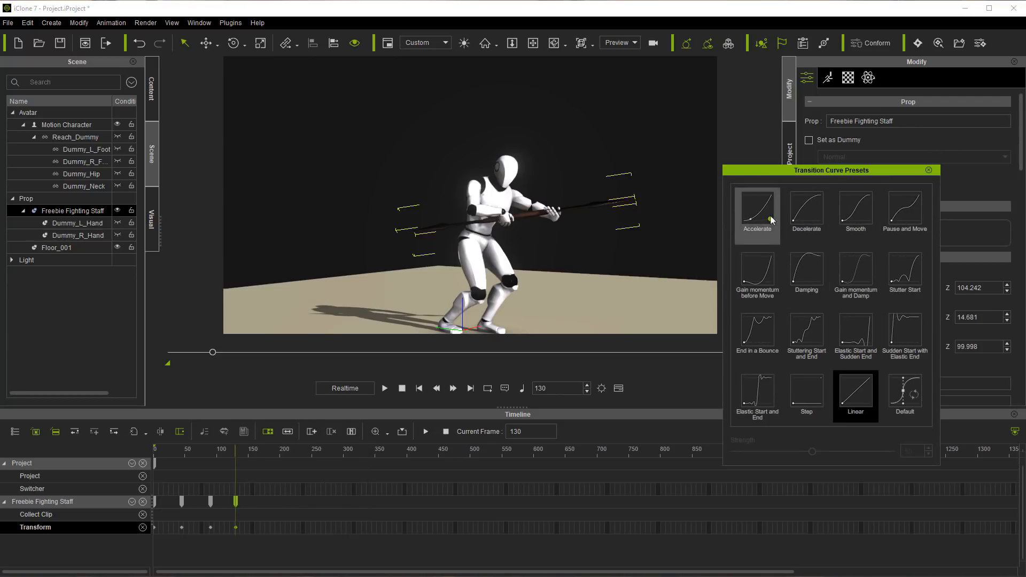
key(space)
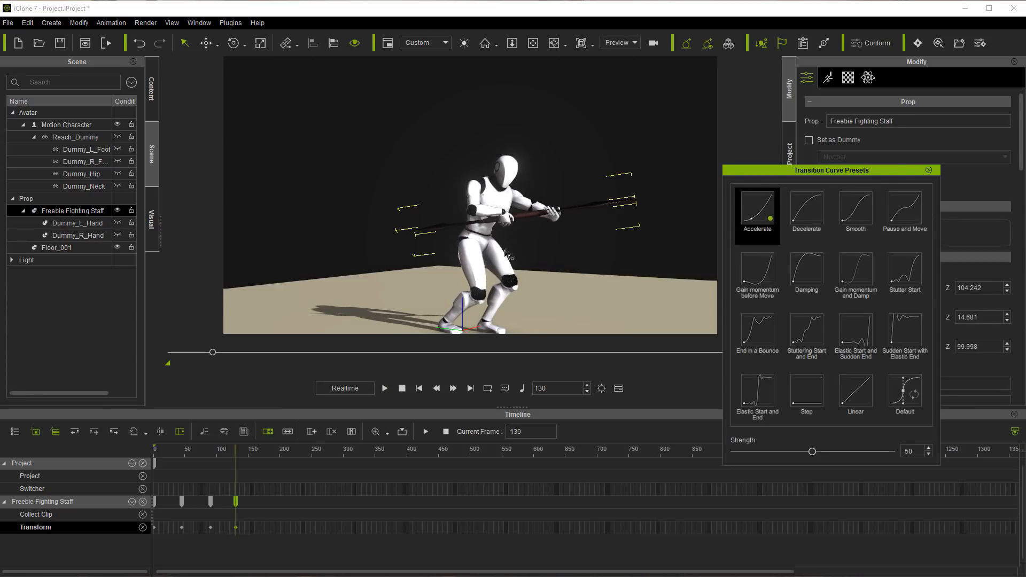
Step: Apply the Smooth transition curve to the staff's frame 45 transform key and close the curve presets
click(183, 528)
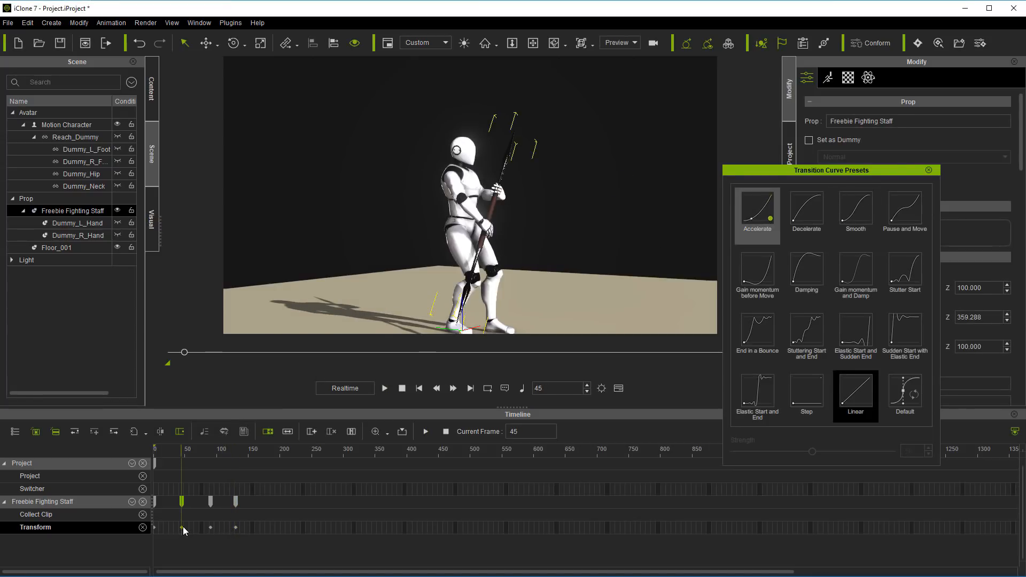
click(855, 217)
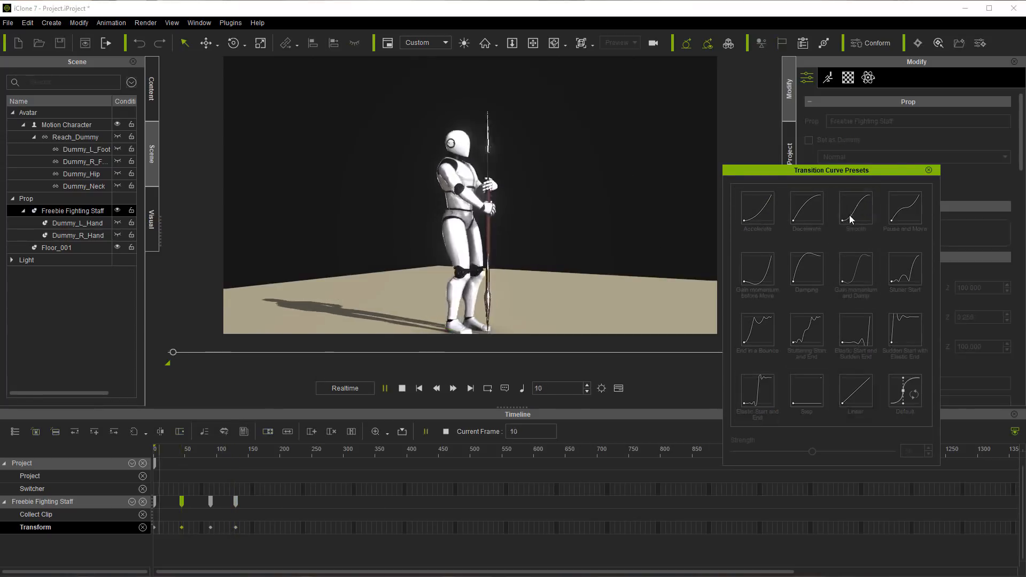
click(930, 170)
Step: Replay the staff animation several times from frame 1 to review the motion with the transition curves, stopping after each run
click(384, 389)
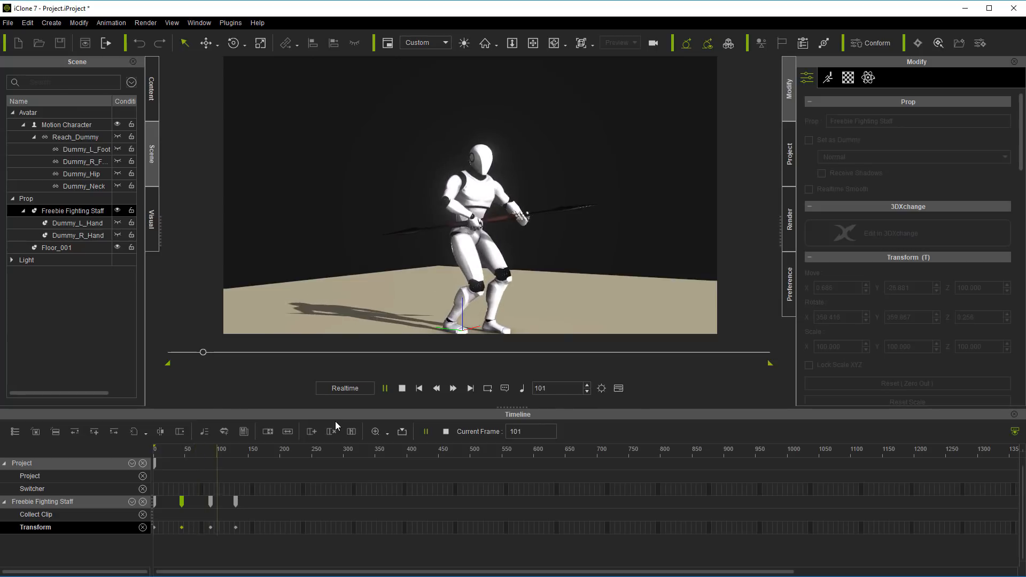
click(402, 388)
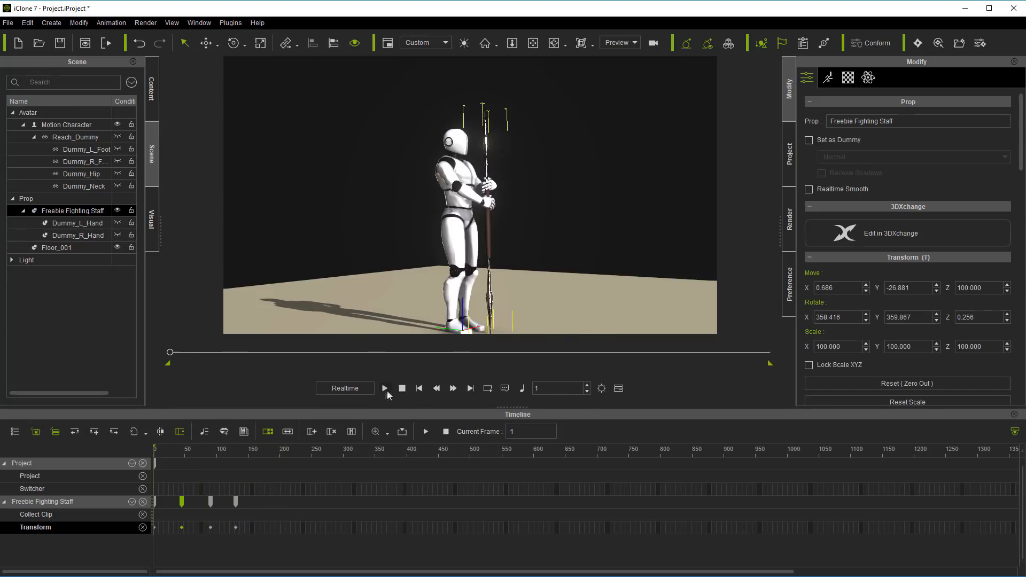
click(384, 389)
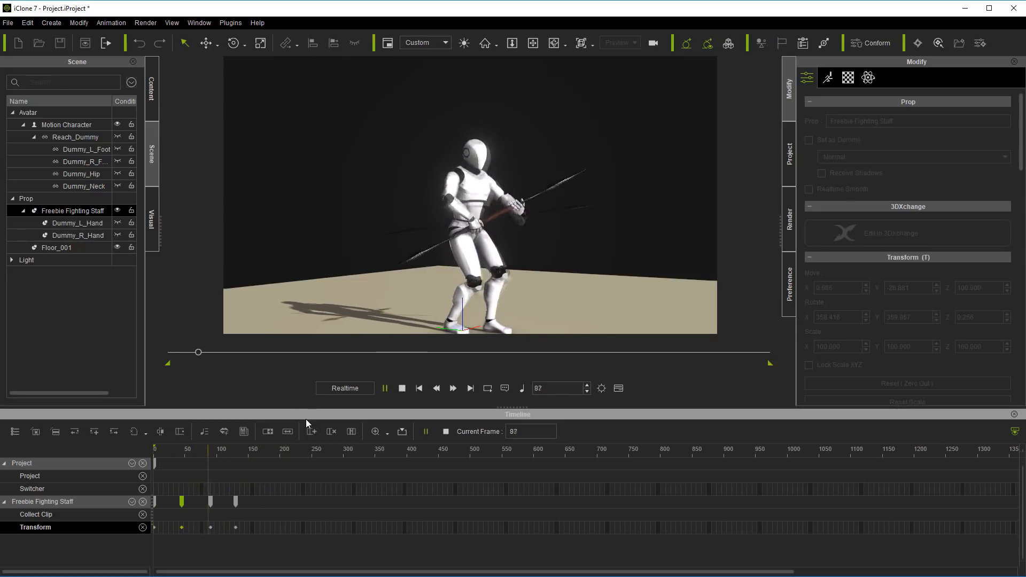
click(402, 389)
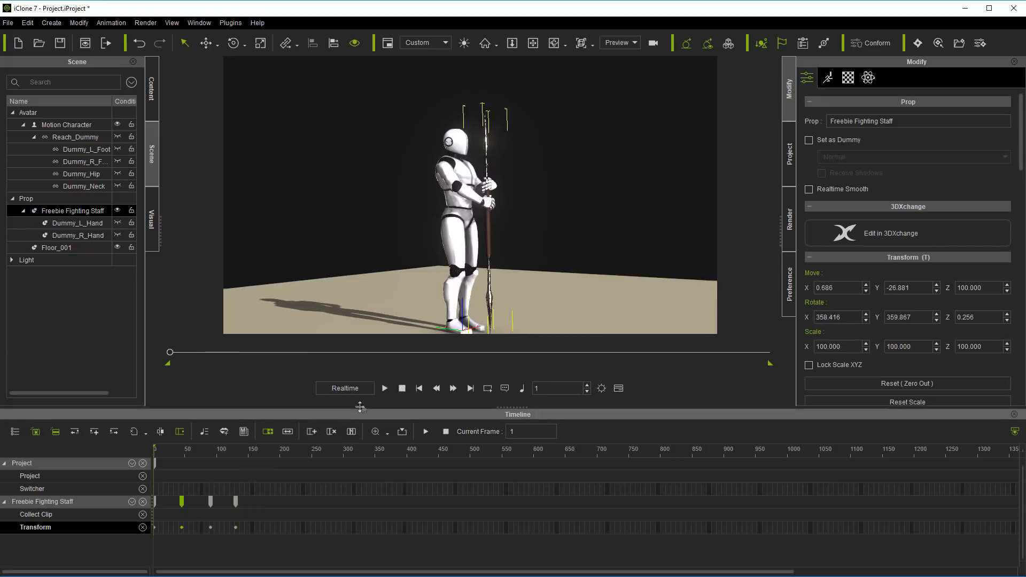
click(384, 389)
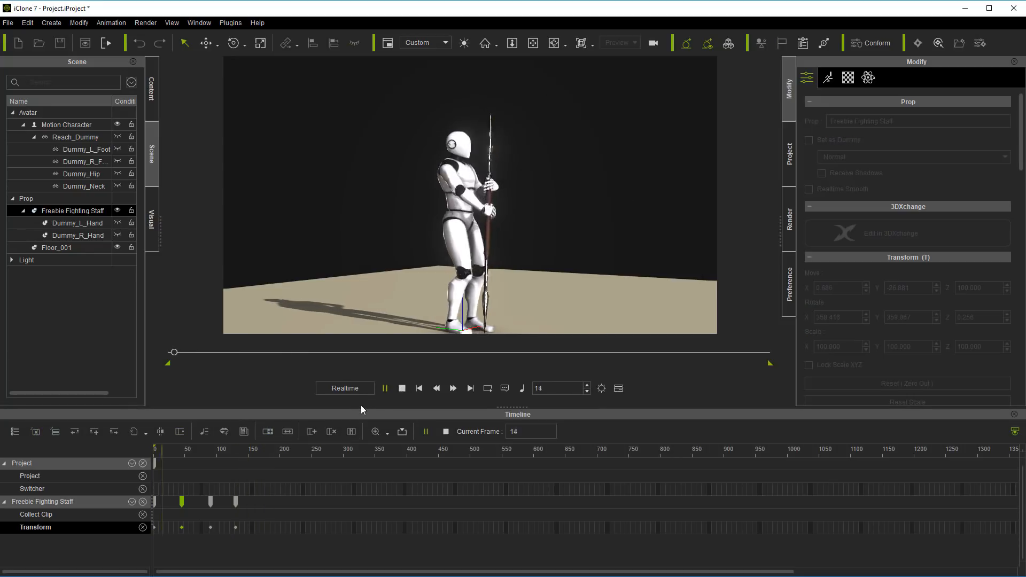
click(404, 389)
click(385, 389)
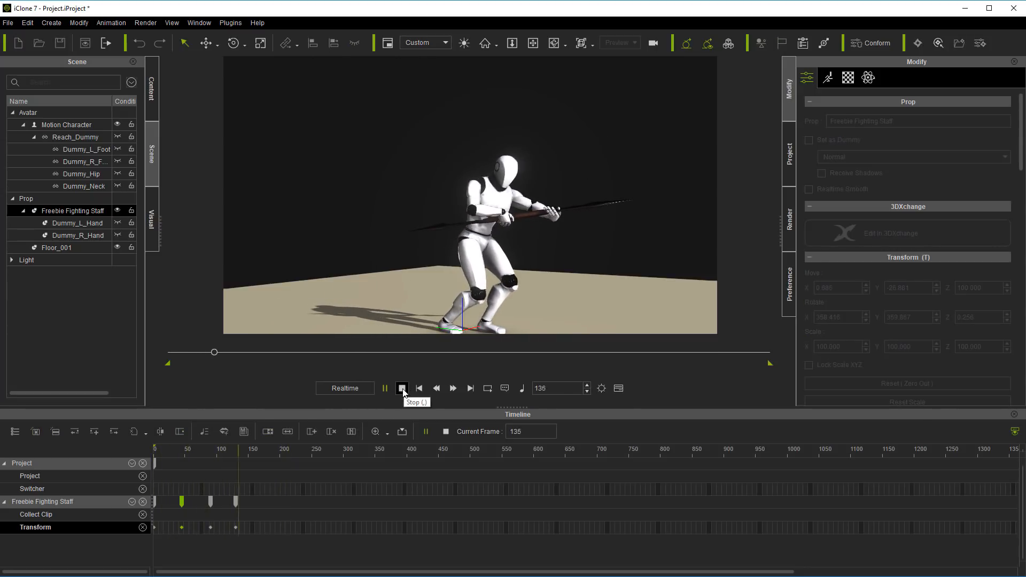
click(403, 388)
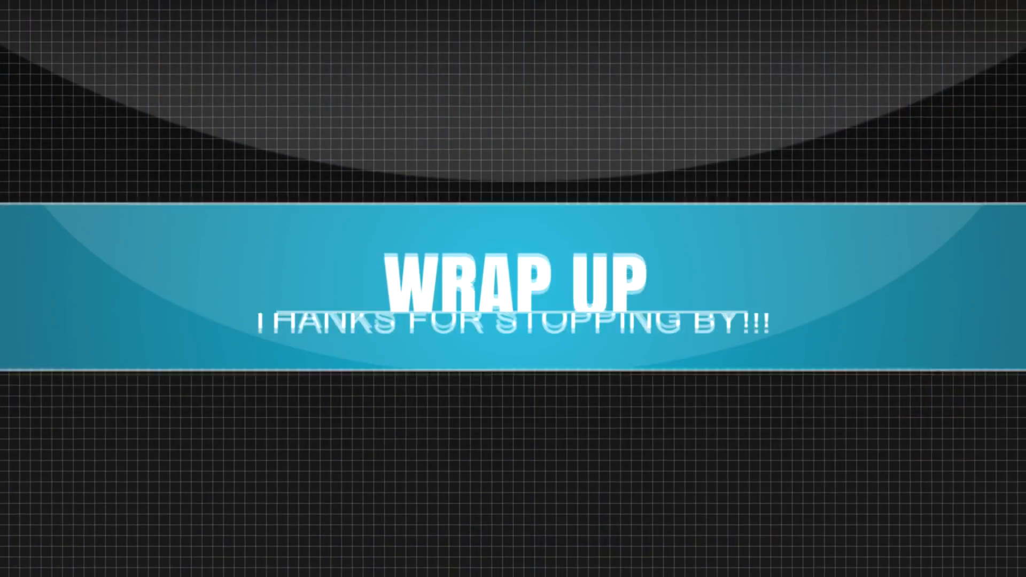